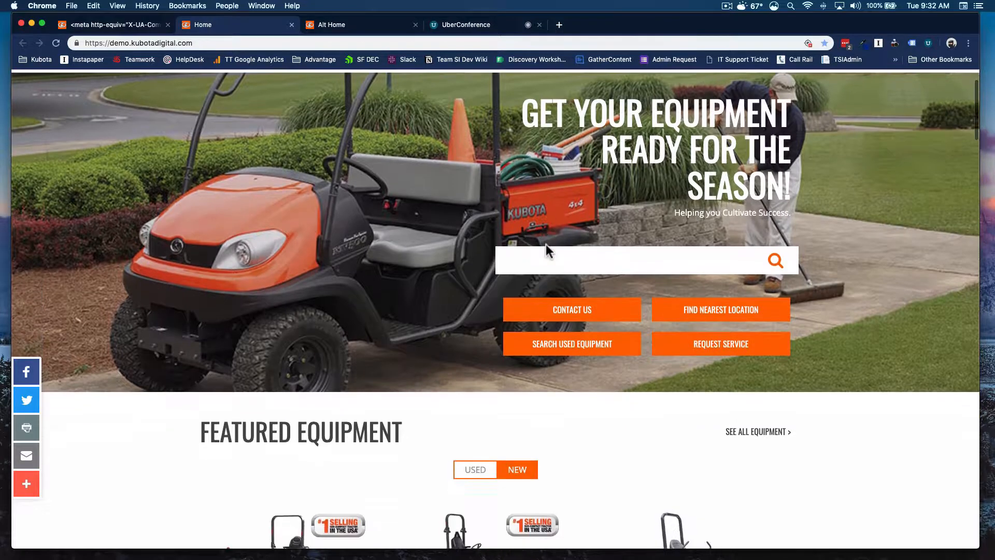
# Step: Browse the live homepage sections, including the Construction category of the equipment browser
pyautogui.scroll(-4, 547, 250)
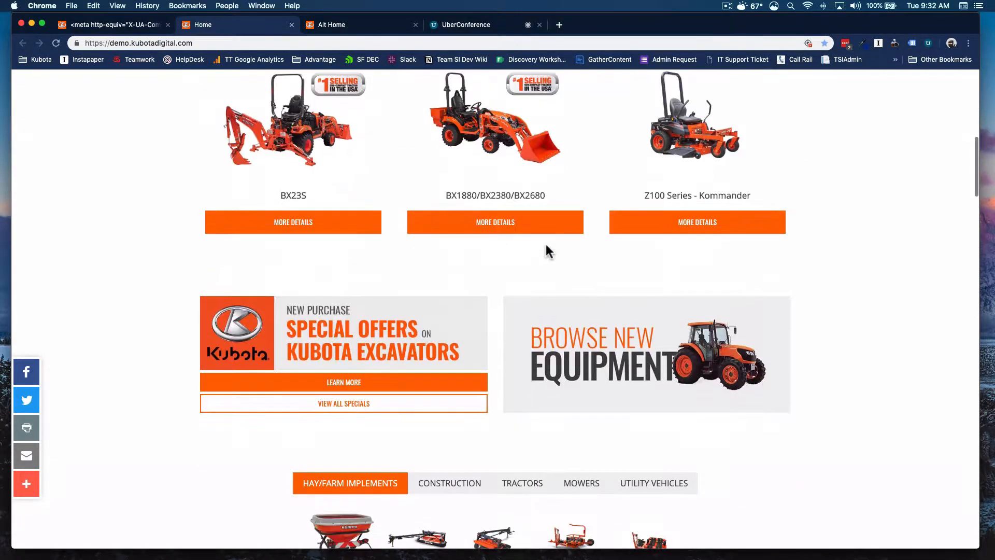
pyautogui.scroll(-6, 547, 251)
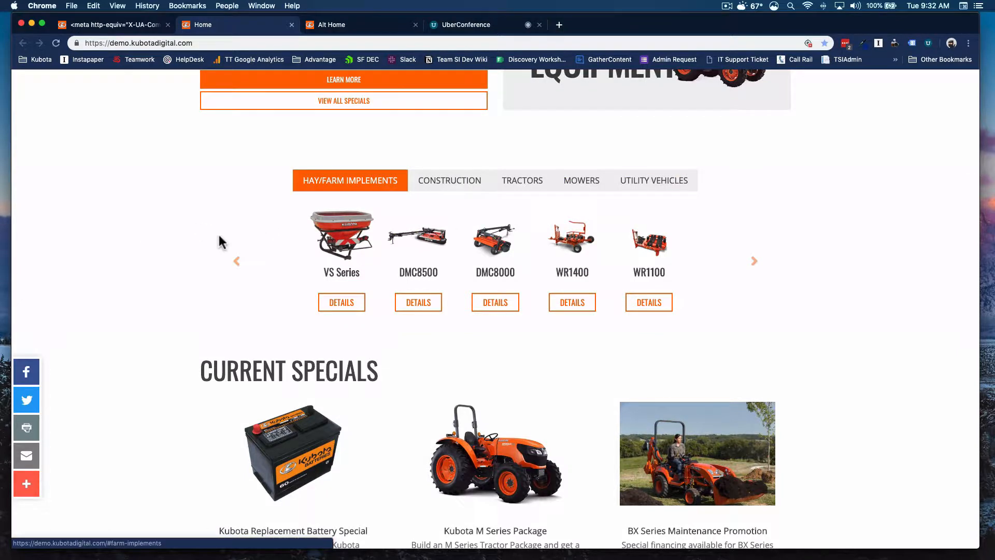
pyautogui.click(456, 182)
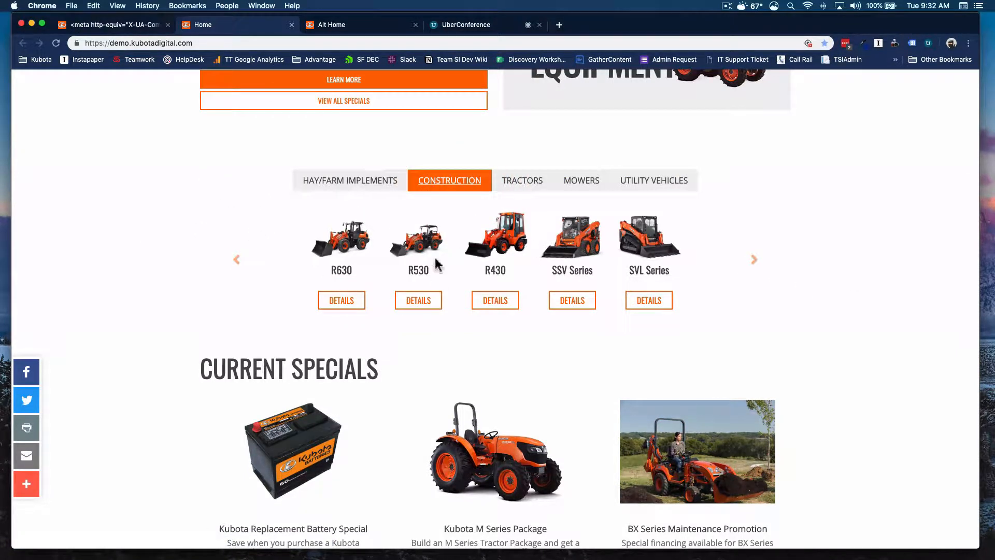
pyautogui.scroll(-1, 452, 231)
pyautogui.scroll(7, 452, 231)
pyautogui.scroll(1, 452, 236)
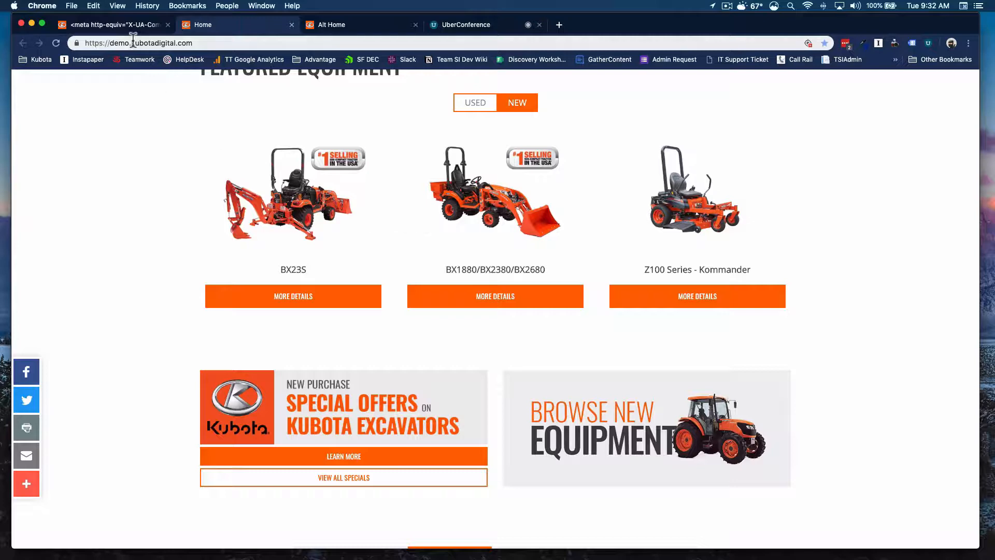
# Step: Switch to the page editor tab and review the homepage widgets from top to bottom
pyautogui.click(130, 21)
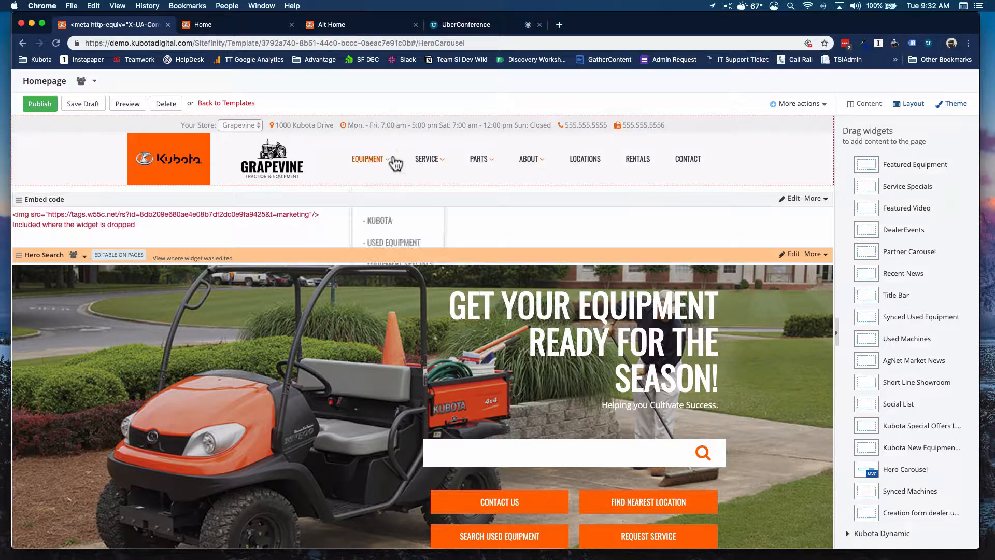
pyautogui.scroll(-6, 399, 290)
pyautogui.scroll(-10, 397, 287)
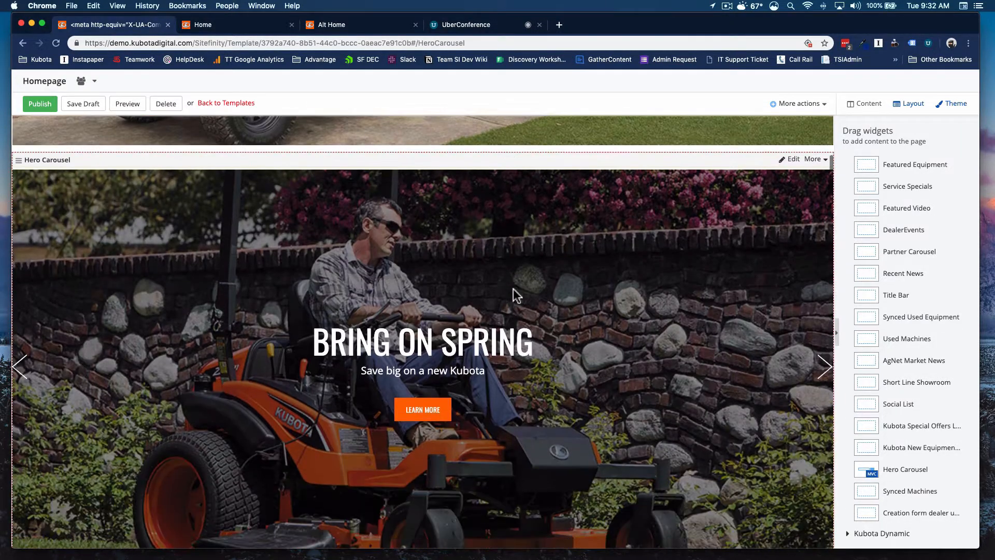
pyautogui.scroll(-5, 623, 245)
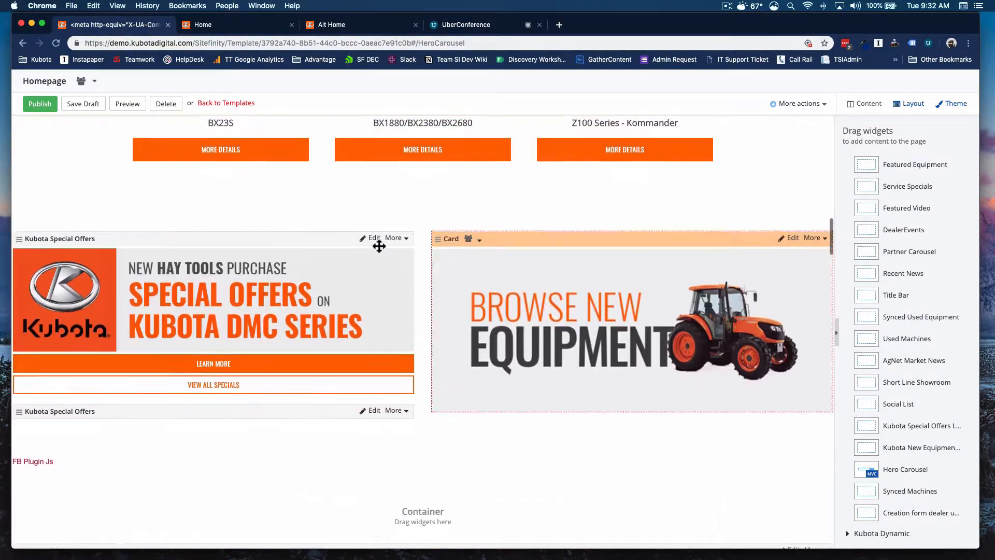
pyautogui.scroll(-10, 478, 259)
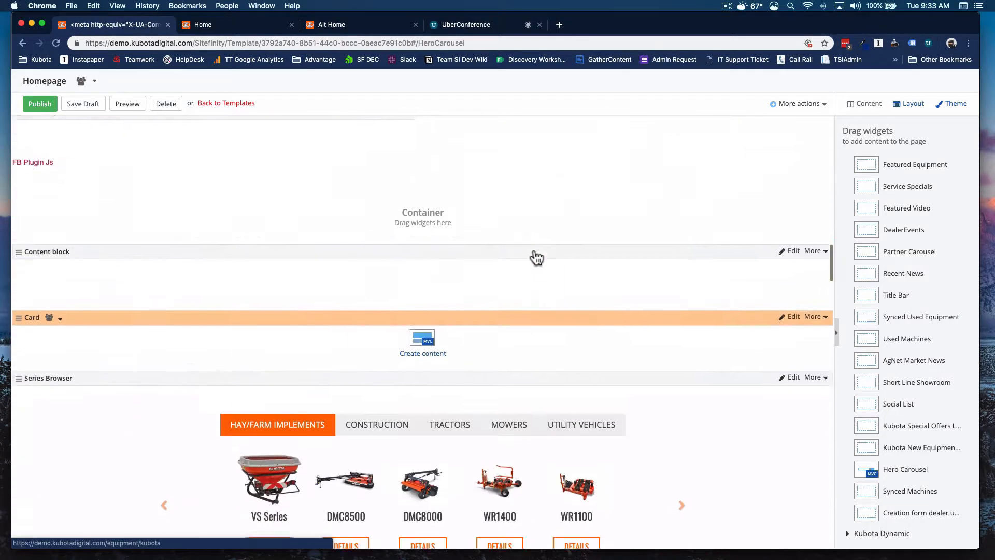
pyautogui.scroll(2, 477, 228)
pyautogui.scroll(-6, 477, 231)
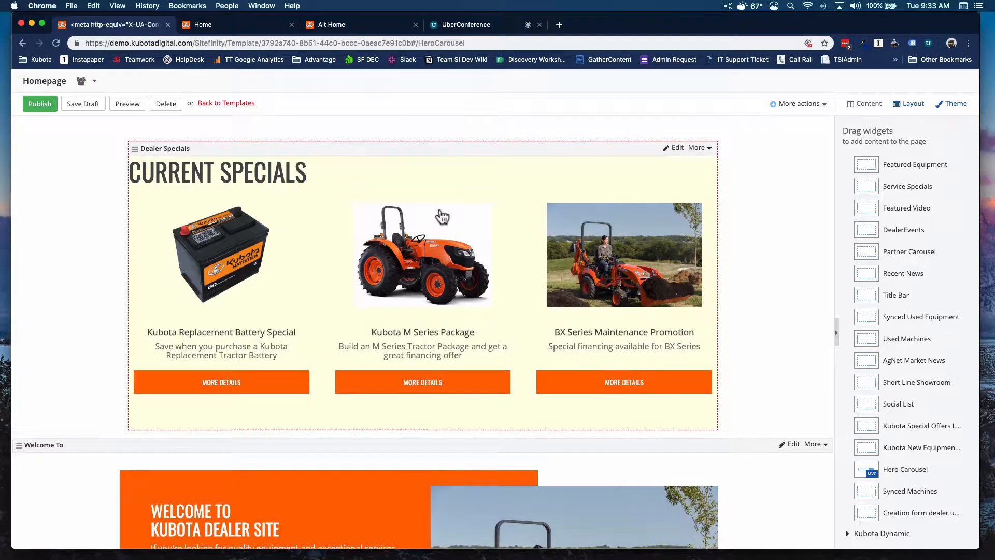
pyautogui.scroll(4, 415, 220)
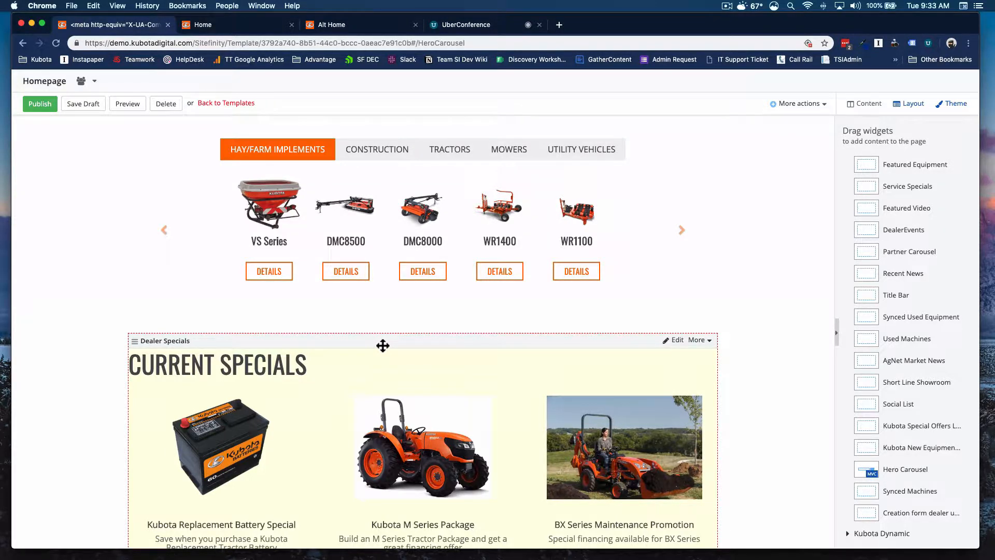
# Step: Move the Dealer Specials widget up to sit directly below the Featured Equipment widget
pyautogui.moveTo(382, 346); pyautogui.dragTo(375, 223)
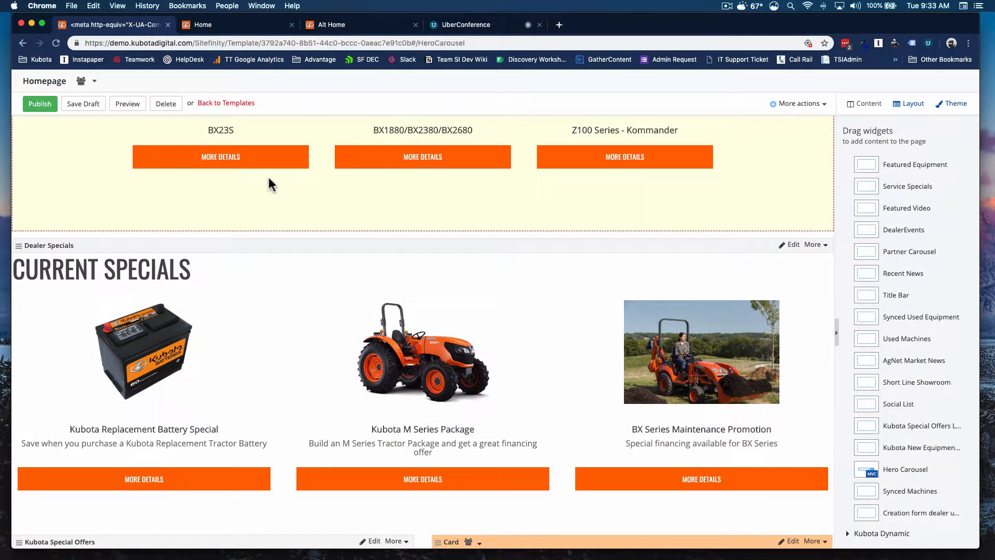
pyautogui.scroll(15, 268, 175)
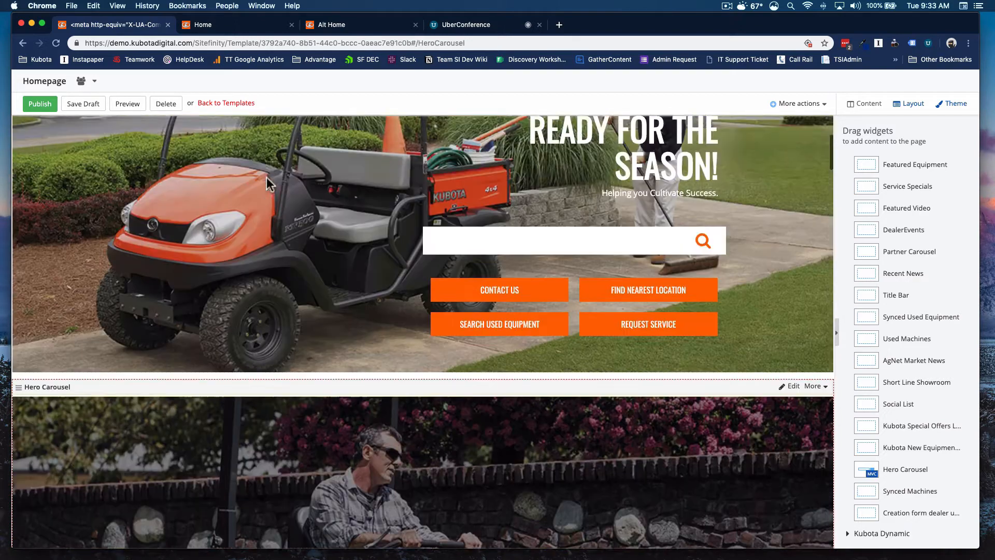
# Step: Examine the Hero Search and Hero Carousel widgets at the top of the page
pyautogui.scroll(4, 266, 178)
pyautogui.scroll(-2, 268, 180)
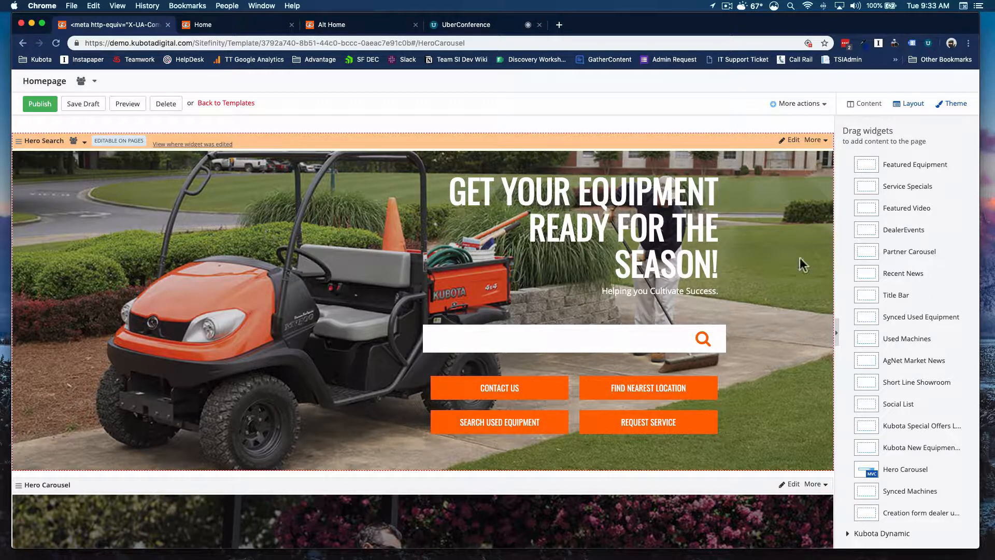
pyautogui.moveTo(546, 194); pyautogui.dragTo(662, 210)
pyautogui.click(703, 295)
pyautogui.moveTo(703, 295); pyautogui.dragTo(590, 295)
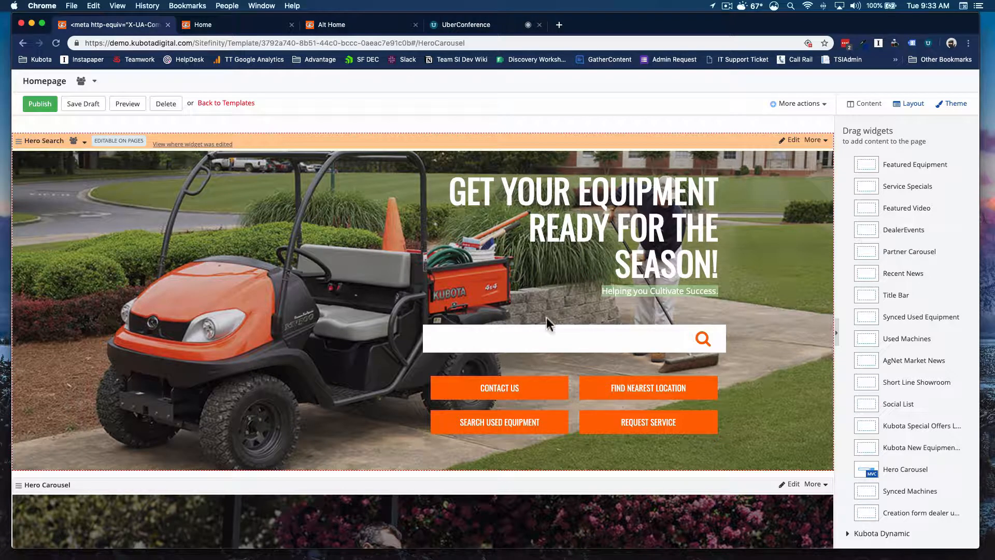
pyautogui.click(534, 340)
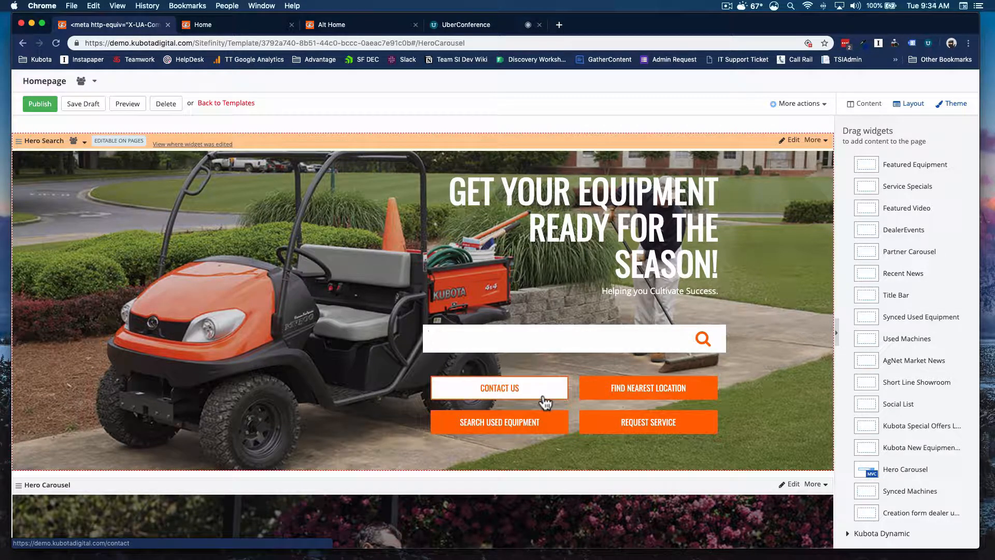
pyautogui.scroll(-1, 613, 262)
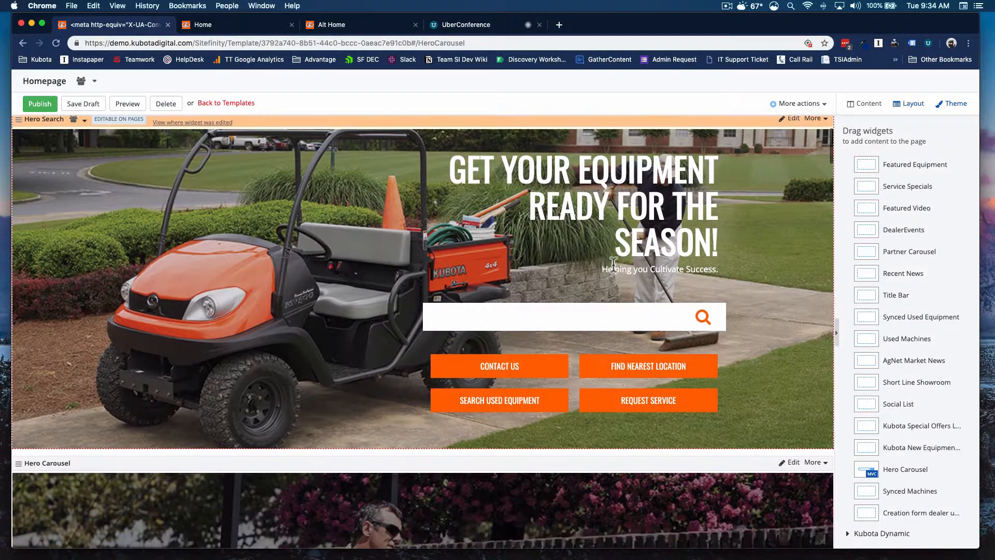
pyautogui.scroll(-6, 619, 264)
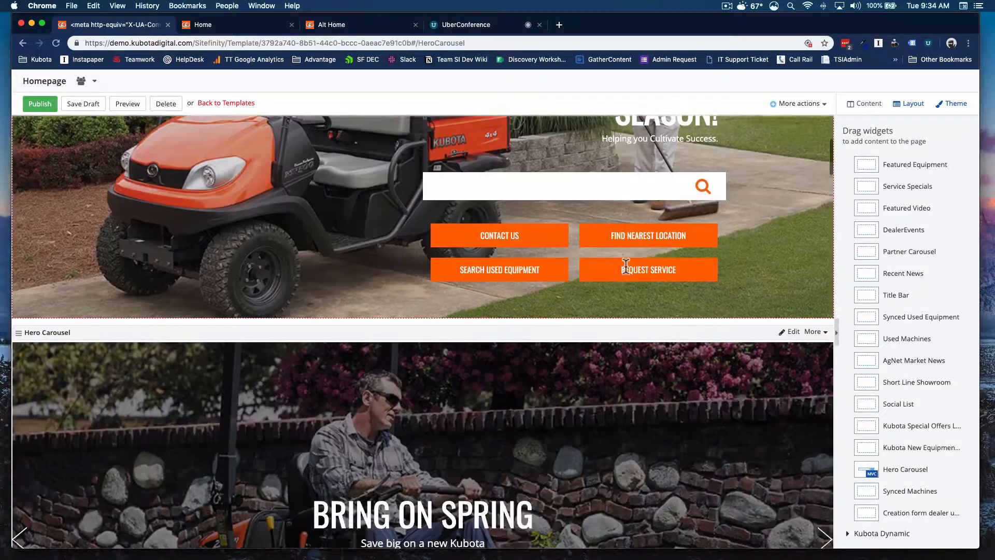
pyautogui.scroll(-10, 626, 265)
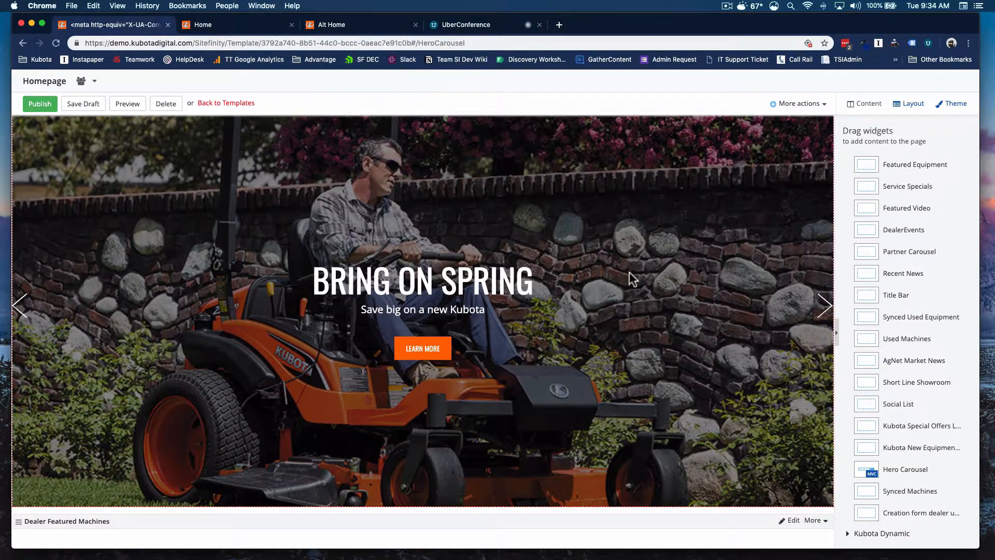
pyautogui.scroll(1, 629, 274)
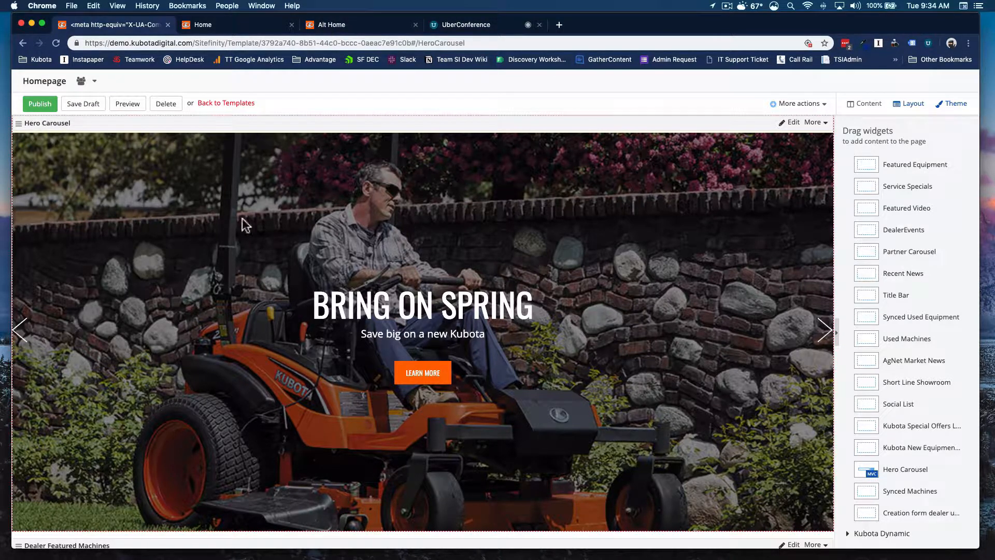
# Step: Switch to the Alt Home tab and cycle through its hero carousel slides
pyautogui.click(344, 24)
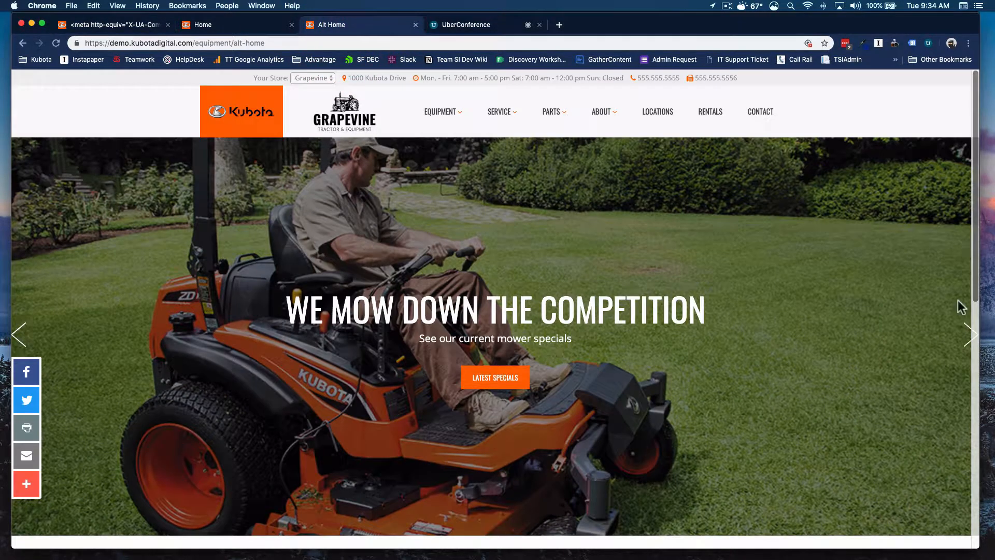
pyautogui.click(967, 336)
pyautogui.click(967, 336)
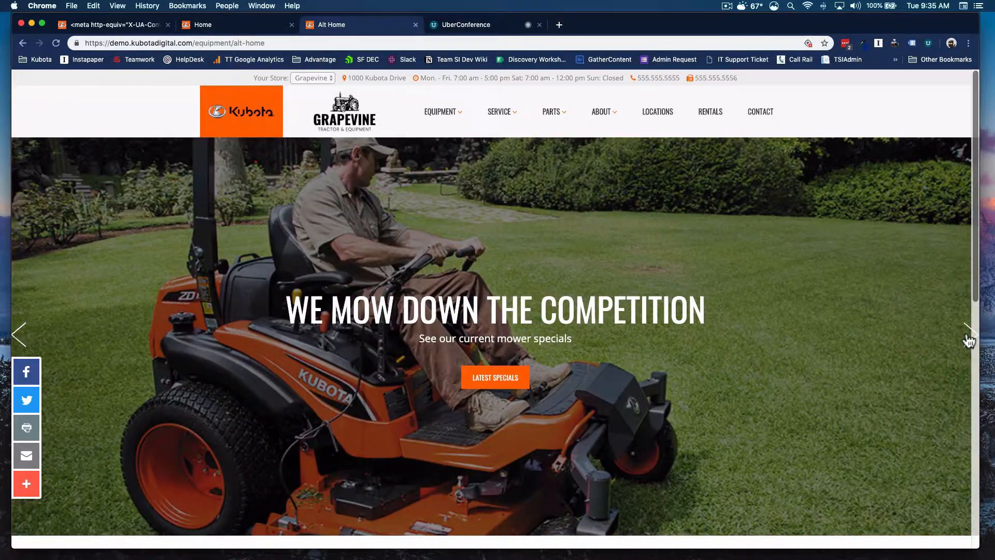
pyautogui.click(966, 335)
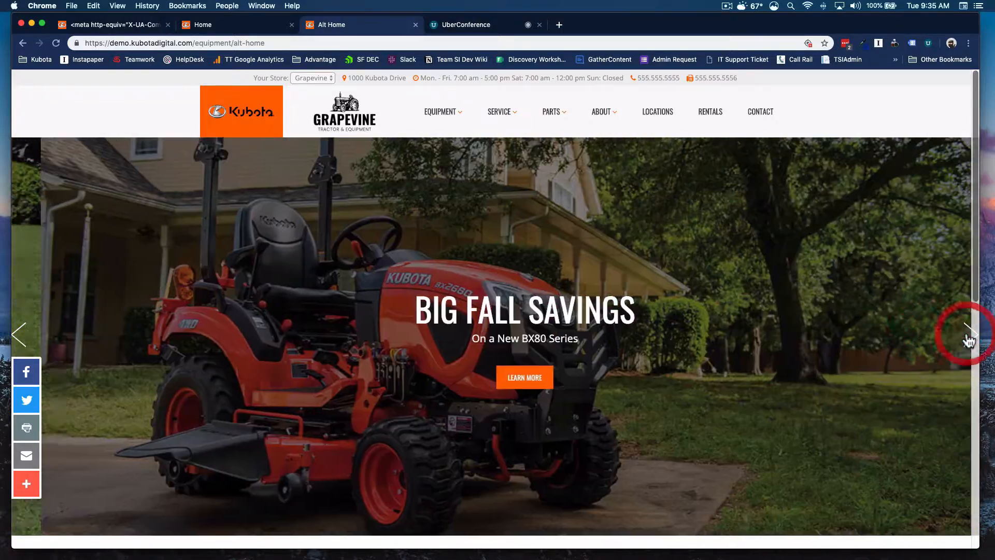
pyautogui.click(966, 336)
pyautogui.click(966, 336)
pyautogui.click(967, 336)
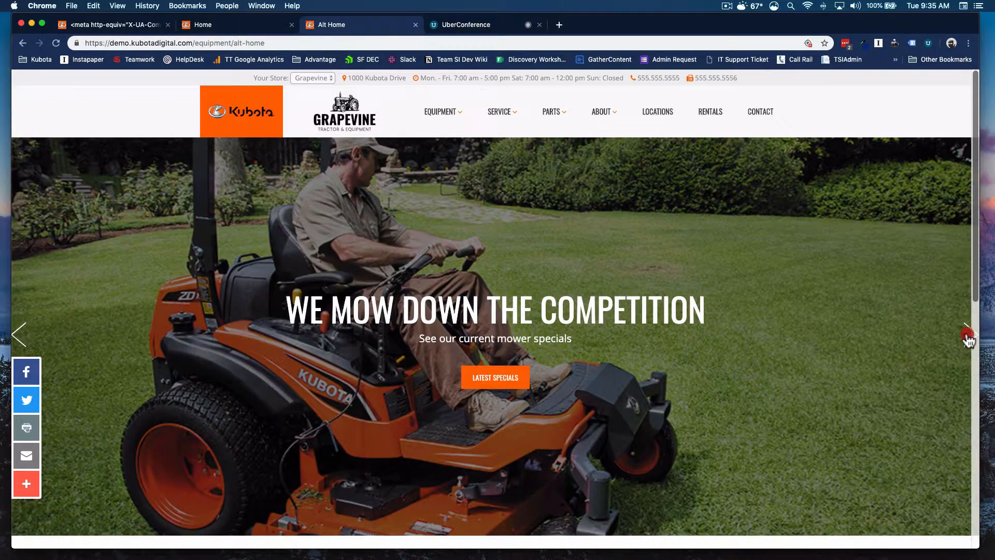
pyautogui.click(966, 336)
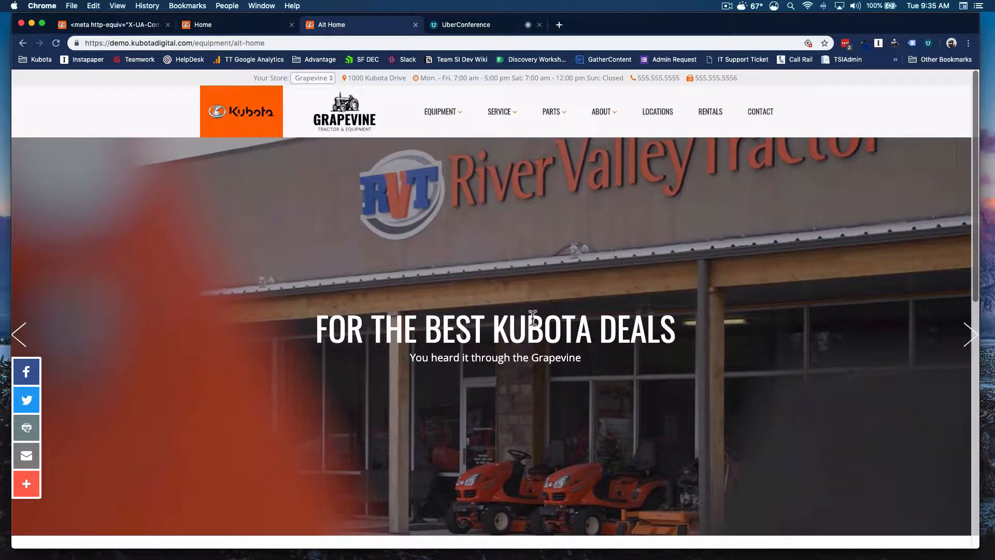
pyautogui.scroll(-3, 533, 335)
pyautogui.scroll(3, 533, 337)
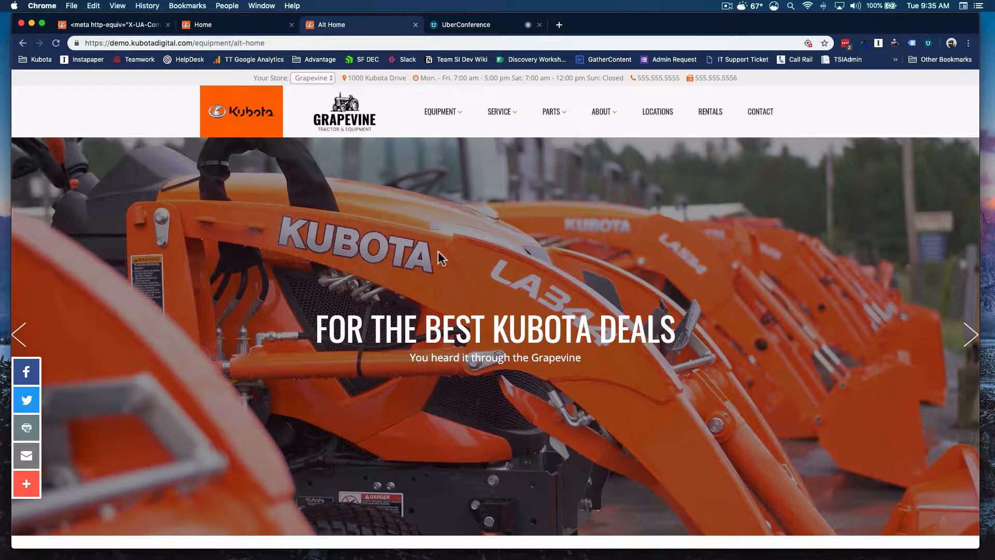
pyautogui.scroll(-1, 624, 334)
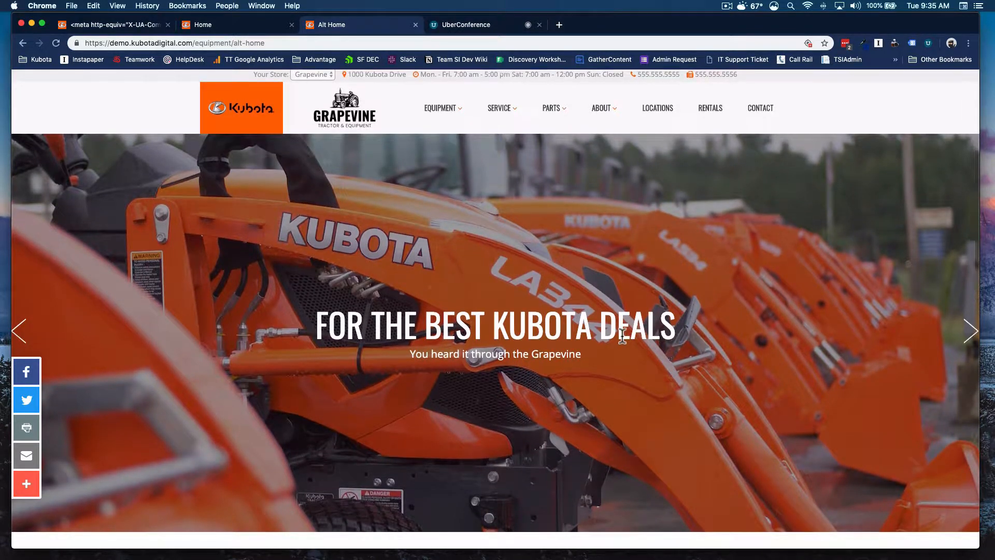
pyautogui.scroll(1, 622, 334)
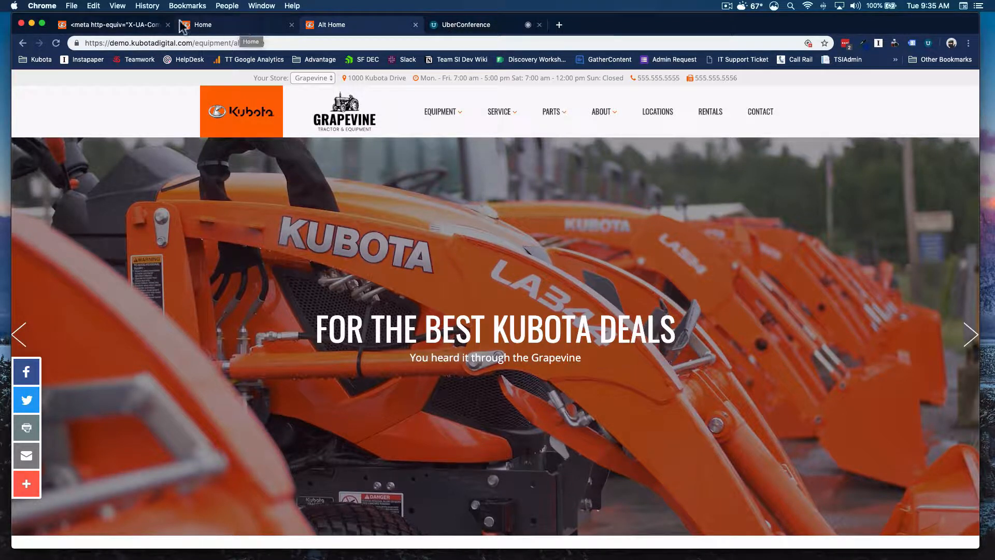
# Step: Return to the page editor and open the Hero Search widget for editing
pyautogui.click(139, 26)
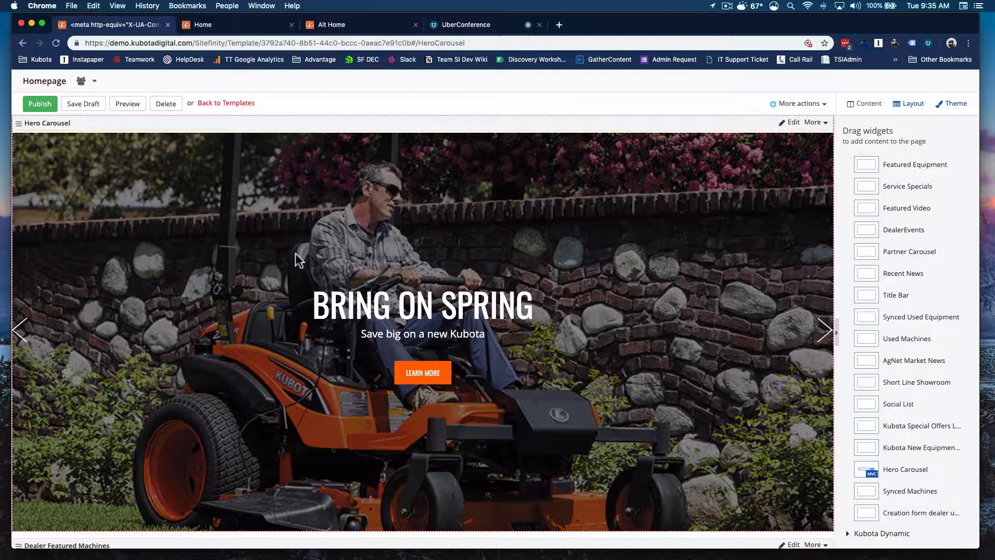
pyautogui.scroll(7, 597, 387)
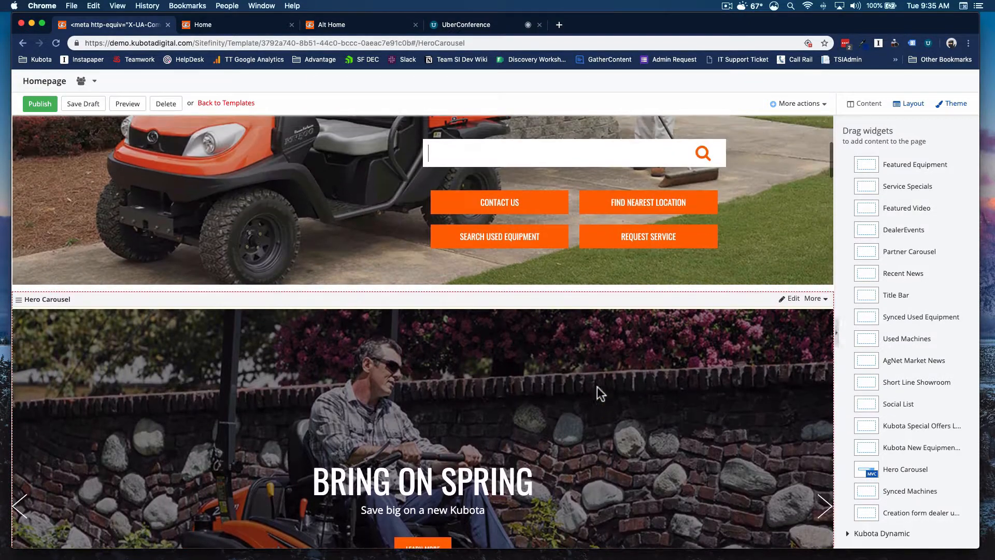
pyautogui.scroll(1, 597, 386)
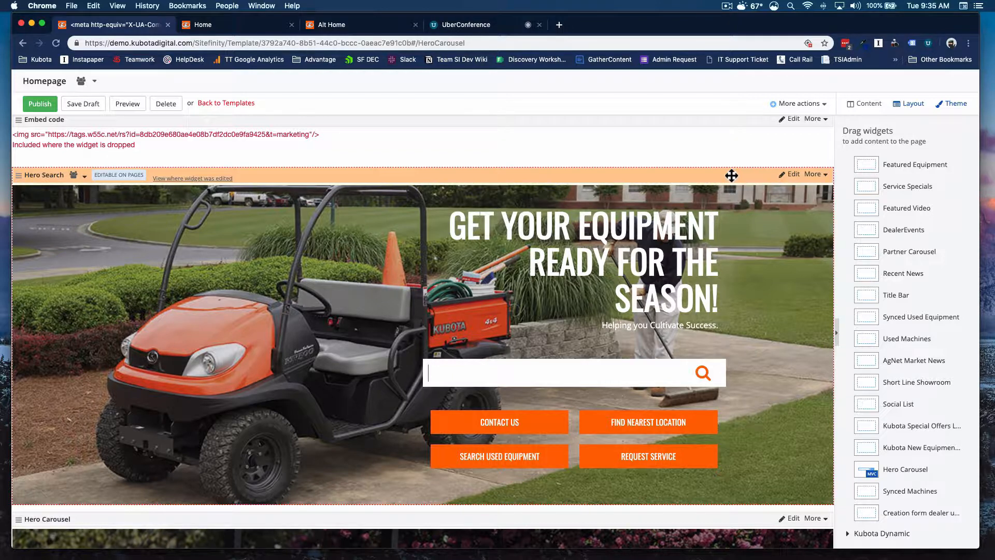
pyautogui.click(791, 174)
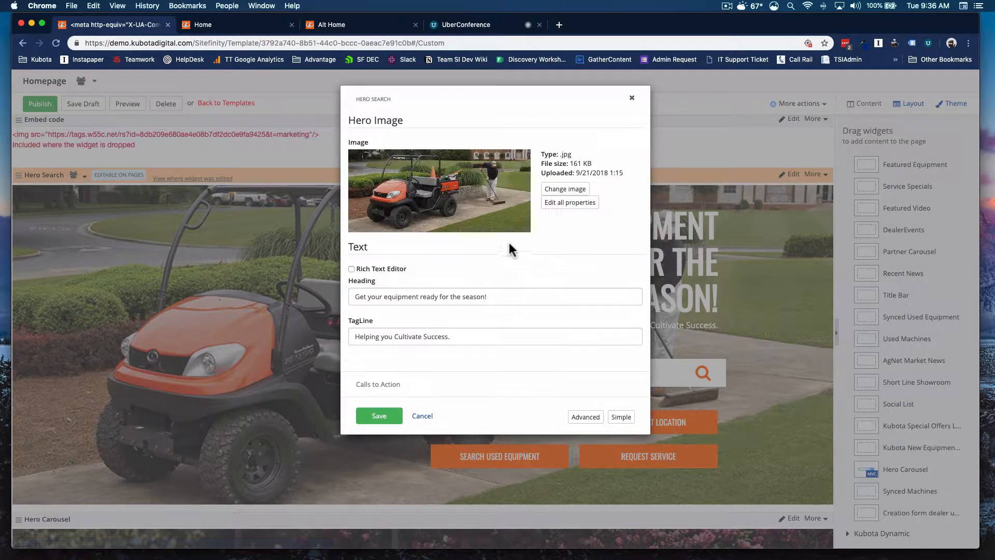
# Step: Explore the Hero Search image picker's upload option and Headline Images library, closing it without choosing a new image
pyautogui.click(553, 189)
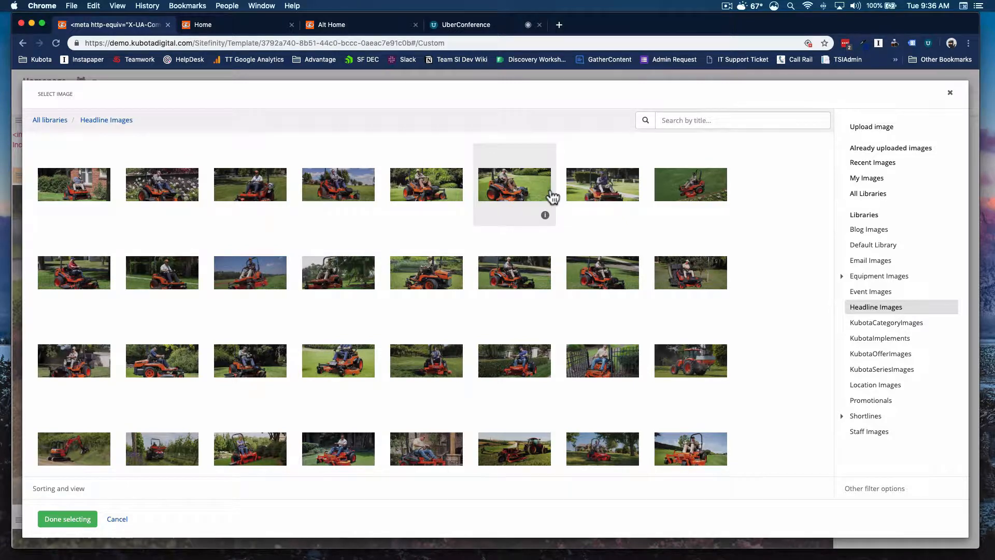
pyautogui.click(878, 129)
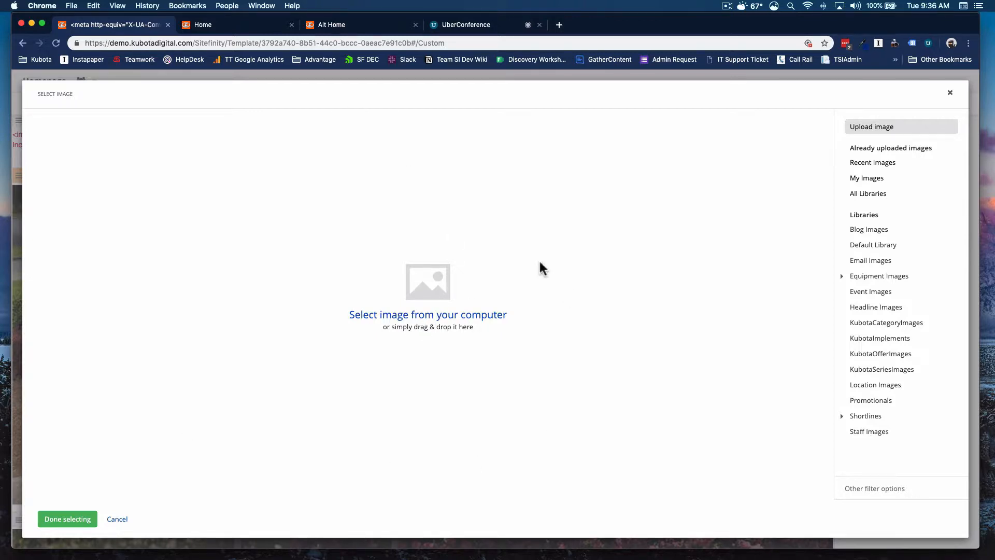
pyautogui.click(456, 321)
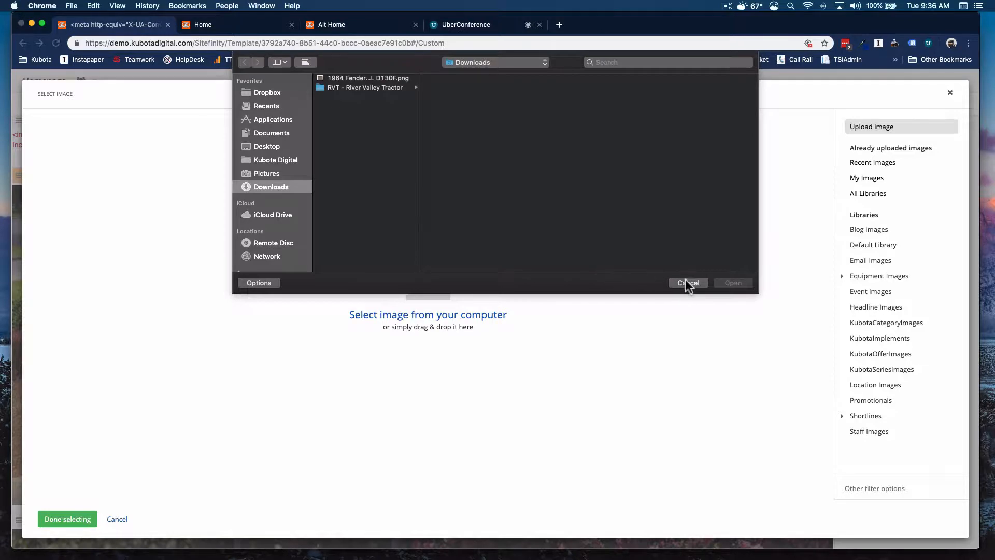
pyautogui.click(686, 281)
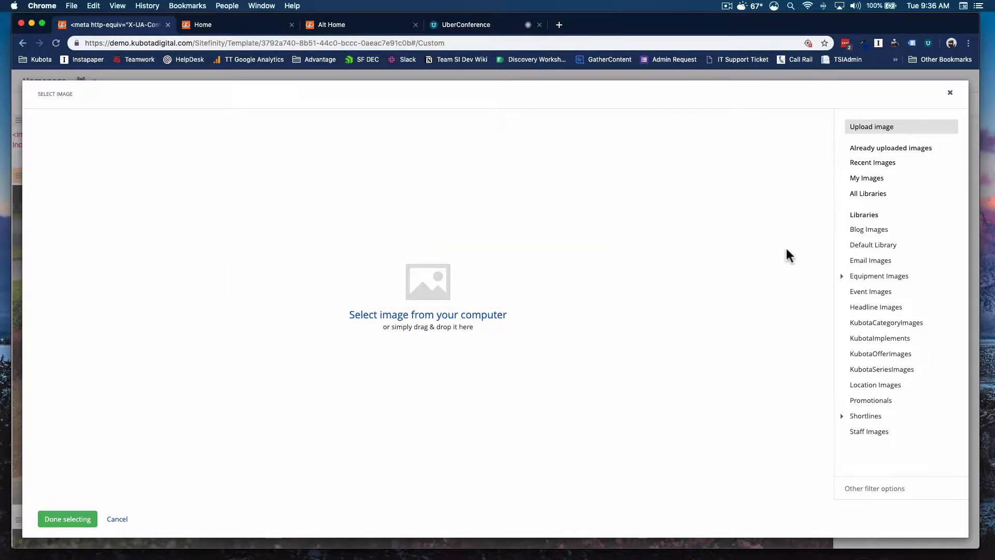
pyautogui.click(883, 309)
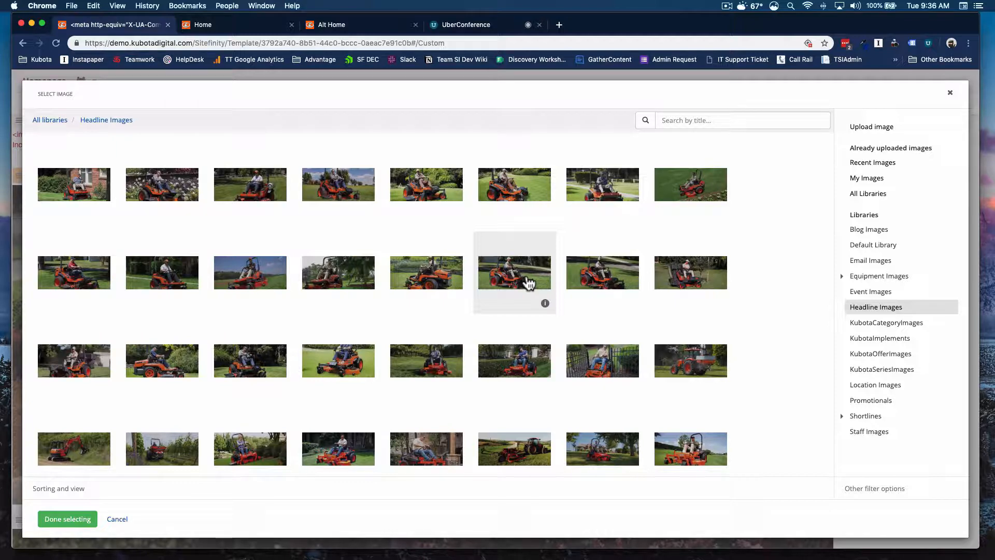
pyautogui.click(118, 519)
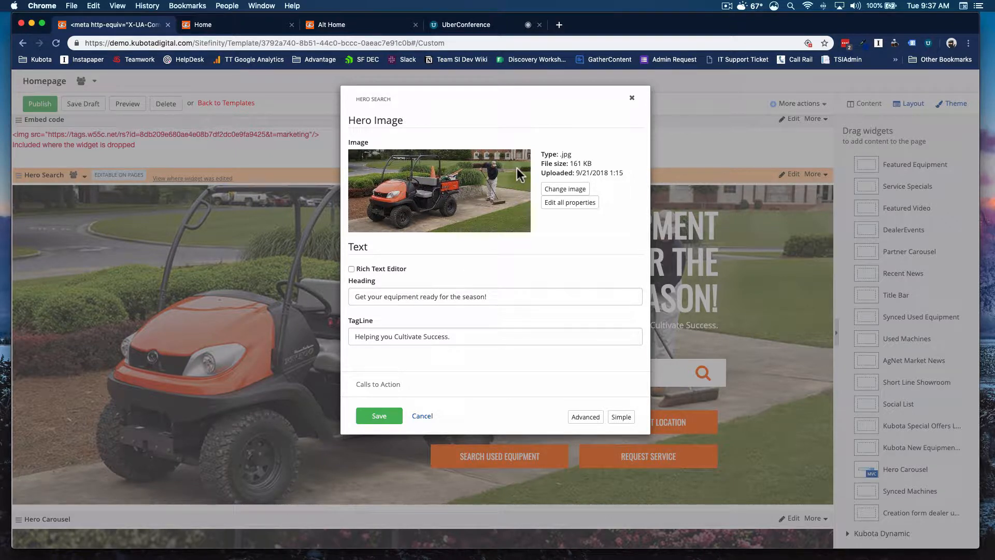
# Step: Set the Hero Search heading to "Bring on Spring!"
pyautogui.click(441, 302)
pyautogui.tripleClick(441, 302)
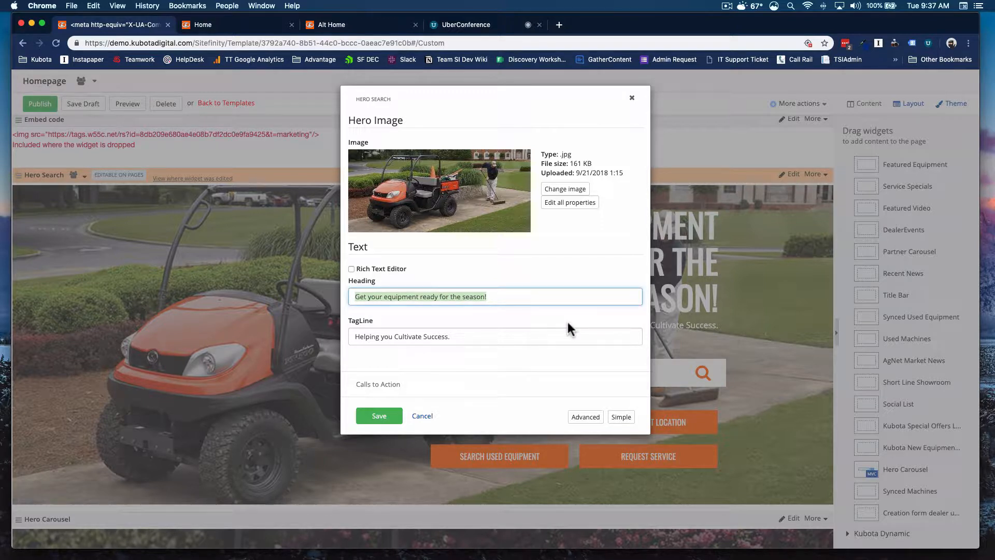
pyautogui.write('Bring on ')
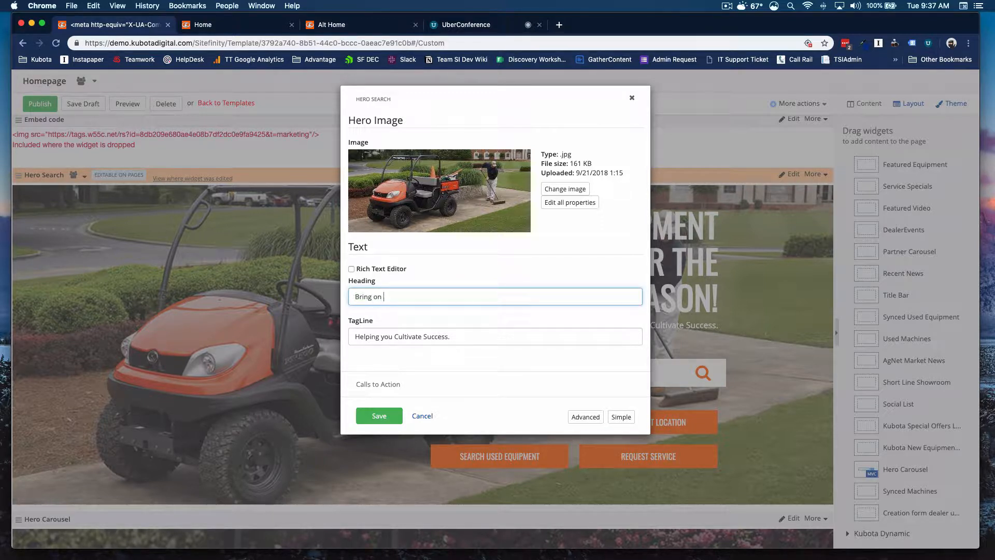
pyautogui.write('Spring!')
# Step: Enable the heading's Rich Text Editor, underline the word Spring, and save the widget
pyautogui.click(352, 269)
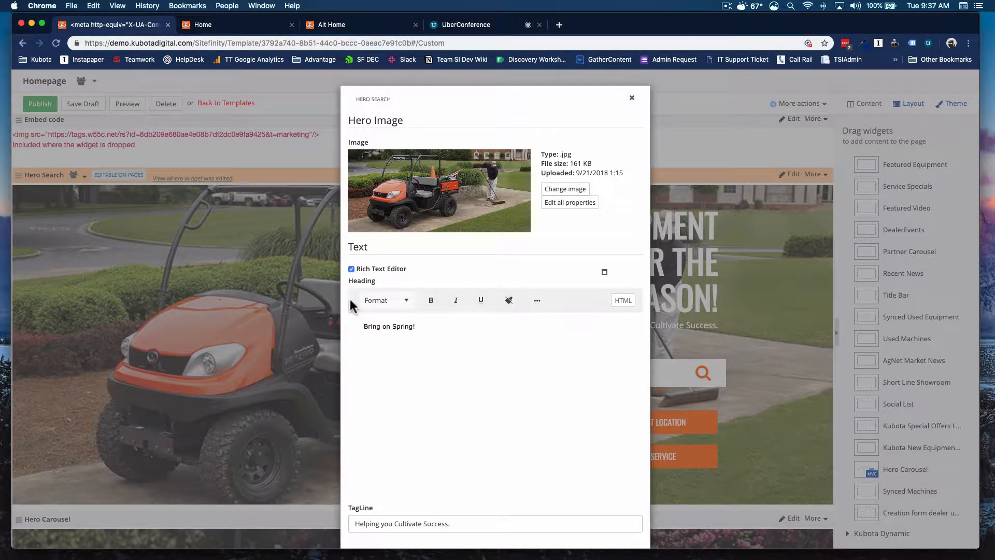
pyautogui.moveTo(415, 326)
pyautogui.mouseDown()
pyautogui.moveTo(361, 326)
pyautogui.moveTo(414, 327)
pyautogui.mouseUp()
pyautogui.click(392, 327)
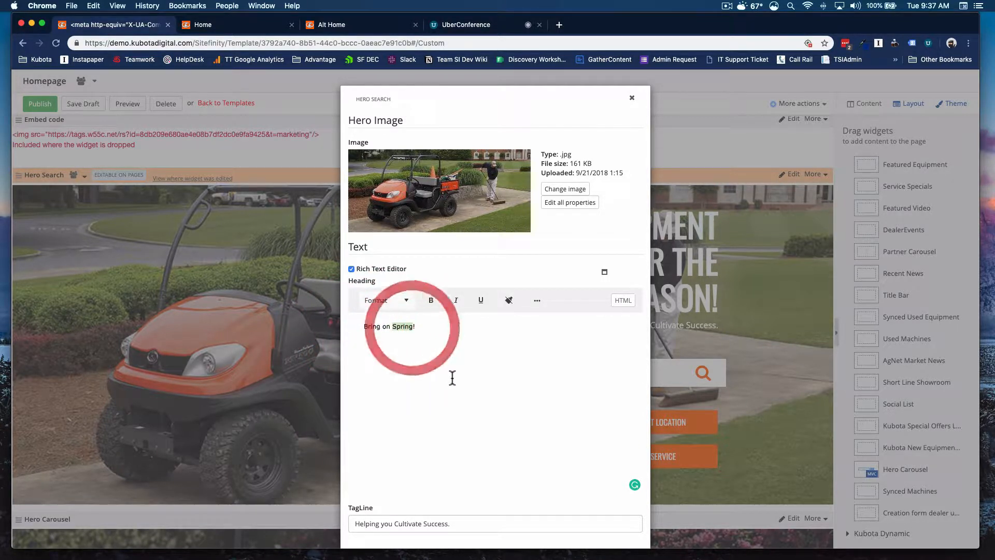
pyautogui.click(481, 303)
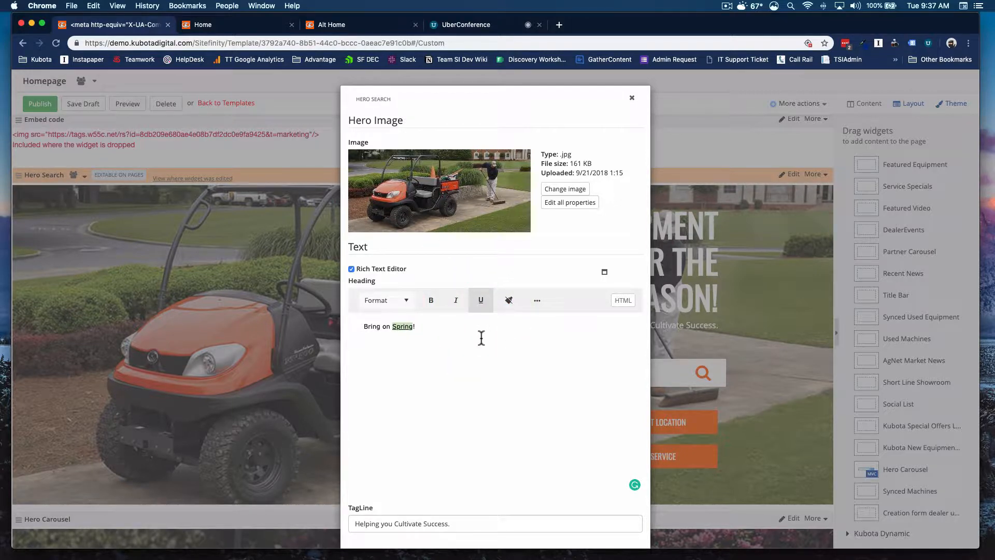
pyautogui.scroll(-2, 551, 344)
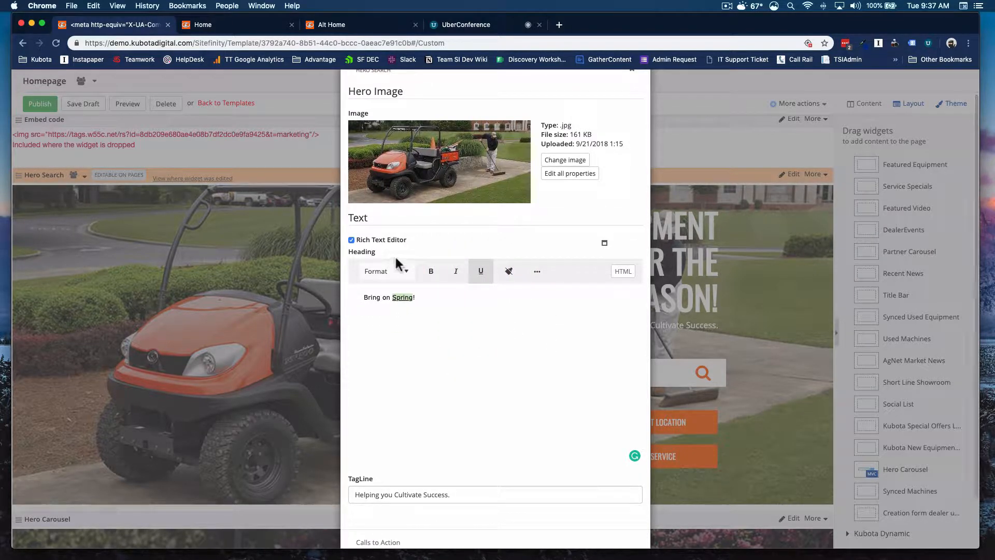
pyautogui.scroll(-4, 590, 422)
pyautogui.click(371, 514)
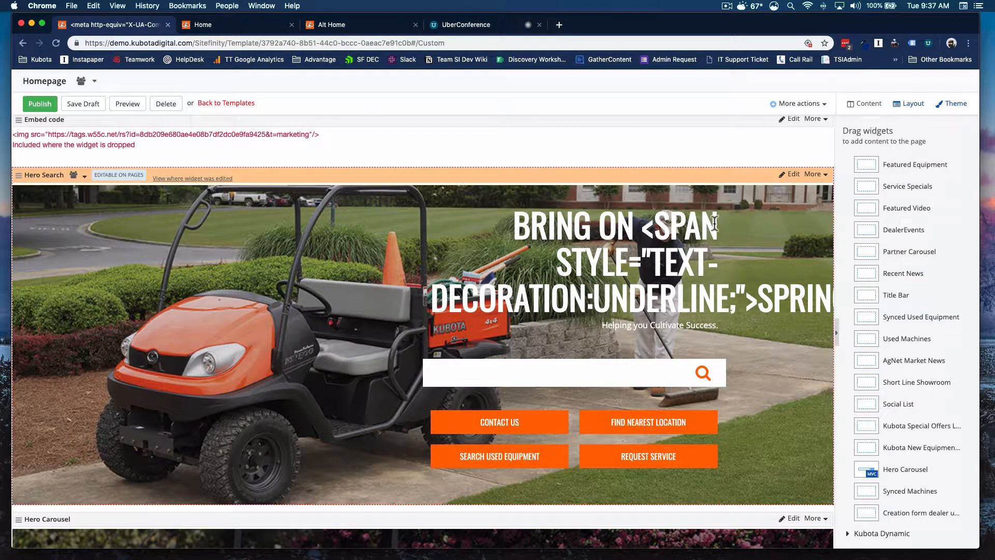
# Step: Reopen the Hero Search widget editor and toggle the heading's Rich Text Editor off and back on
pyautogui.click(792, 174)
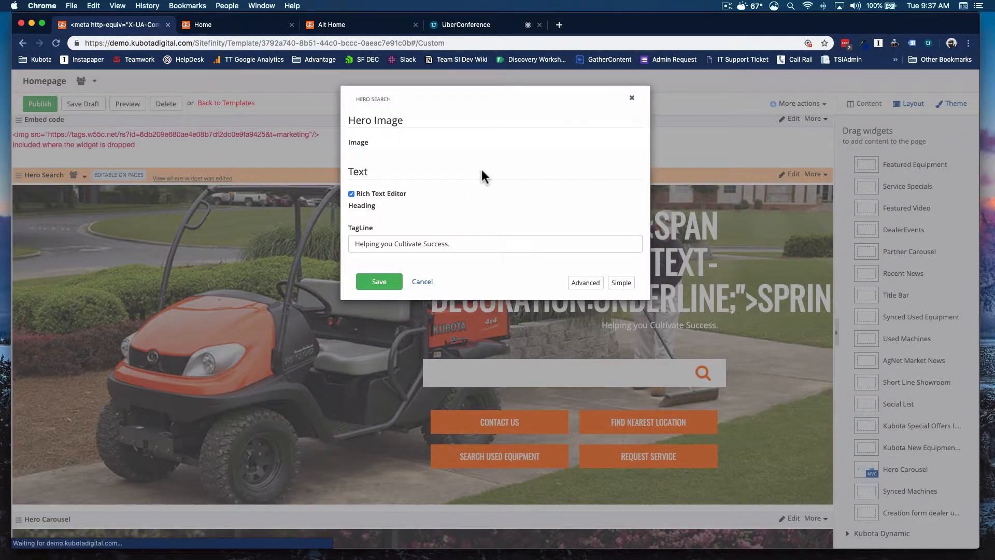
pyautogui.click(351, 269)
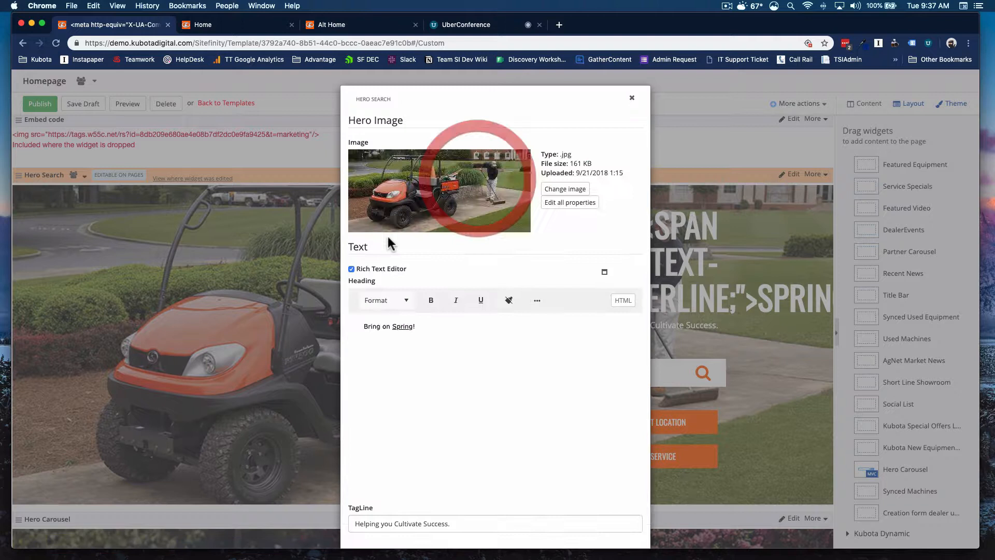
pyautogui.click(352, 269)
pyautogui.click(457, 293)
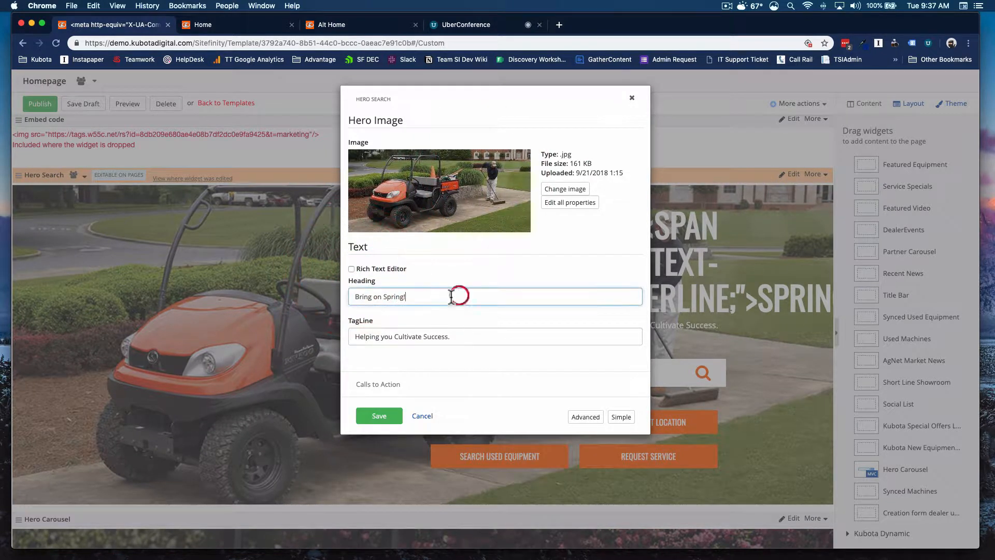
pyautogui.click(352, 269)
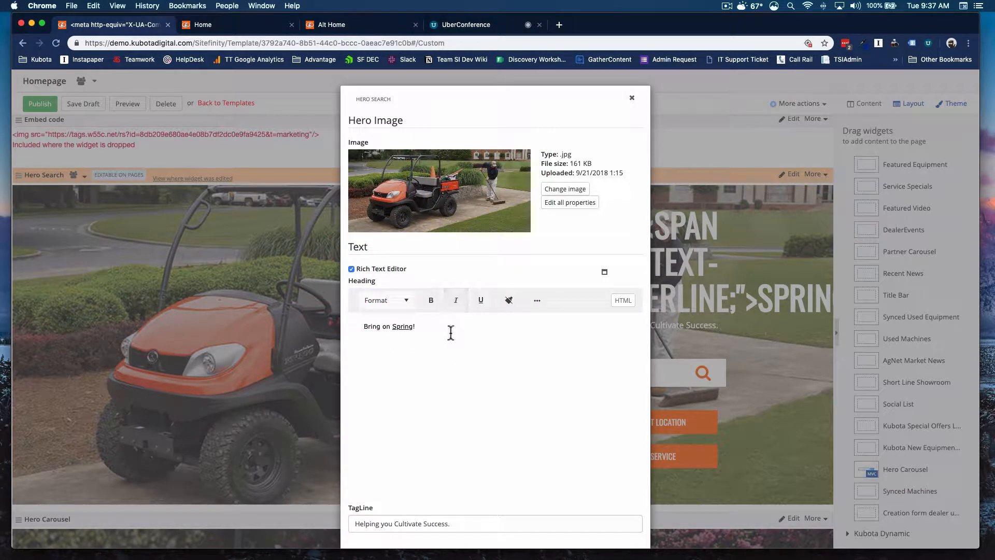
# Step: Remove the underline from Spring in the heading and make it bold instead
pyautogui.click(423, 330)
pyautogui.moveTo(391, 329); pyautogui.dragTo(413, 329)
pyautogui.click(507, 333)
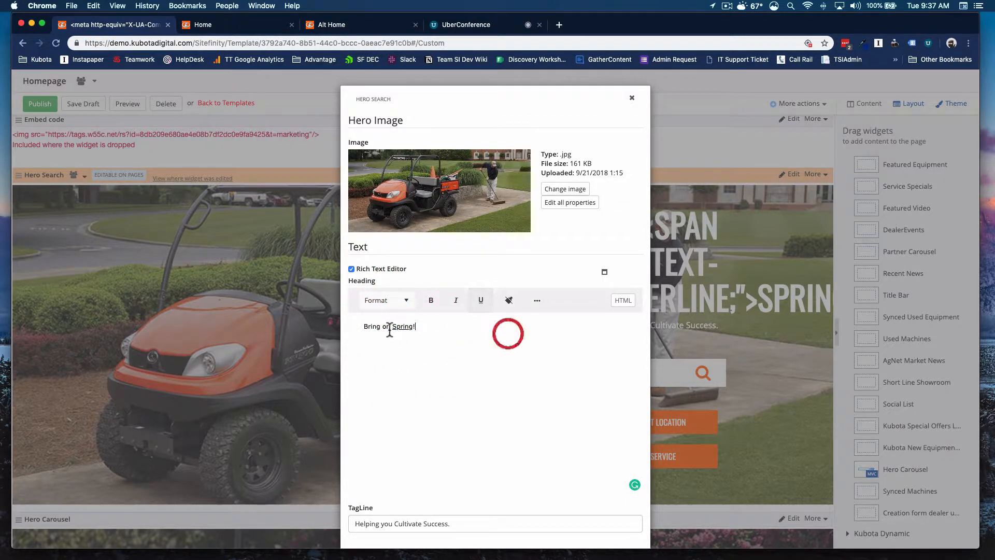
pyautogui.click(393, 327)
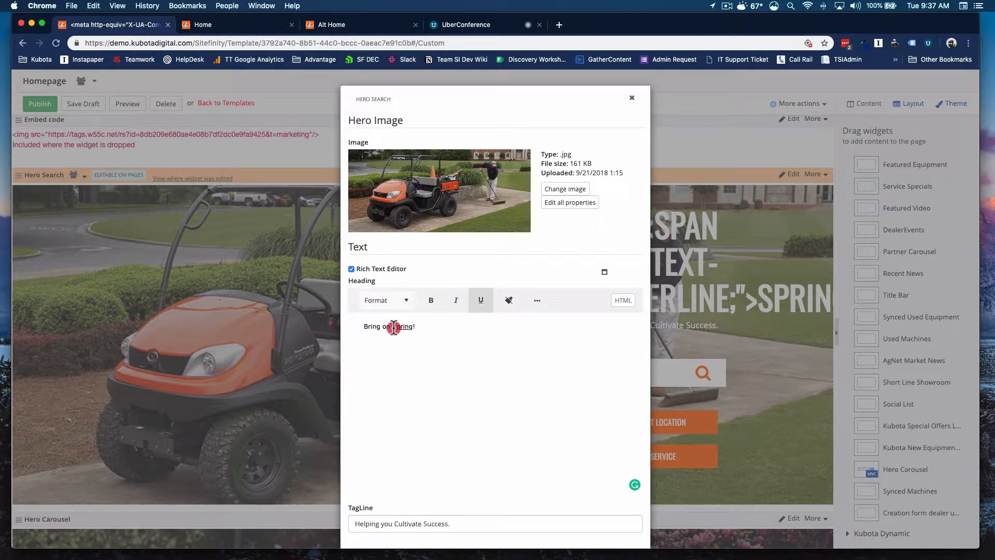
pyautogui.moveTo(394, 327); pyautogui.dragTo(415, 329)
pyautogui.click(481, 300)
pyautogui.click(431, 300)
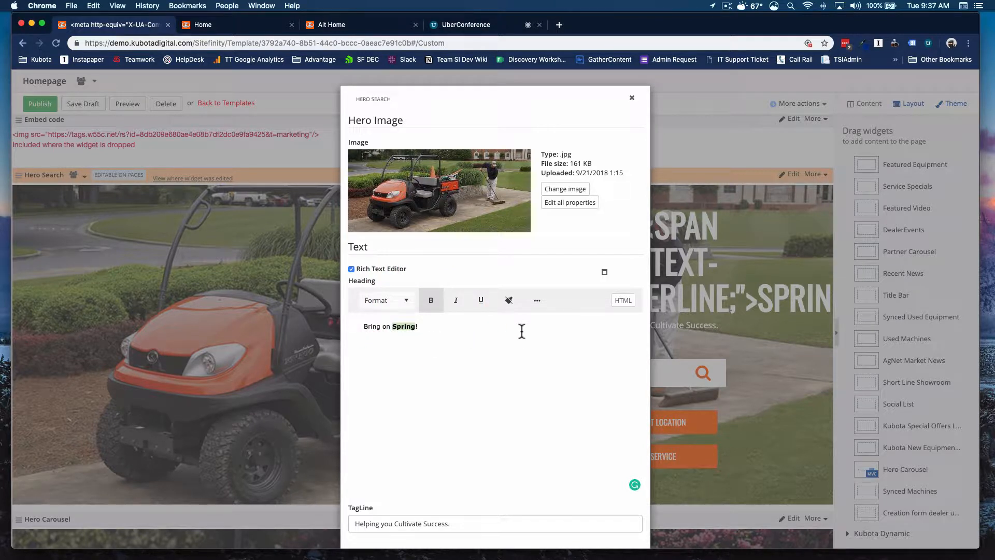
# Step: Show the extra rich-text formatting options and switch the heading's Rich Text Editor off
pyautogui.click(537, 300)
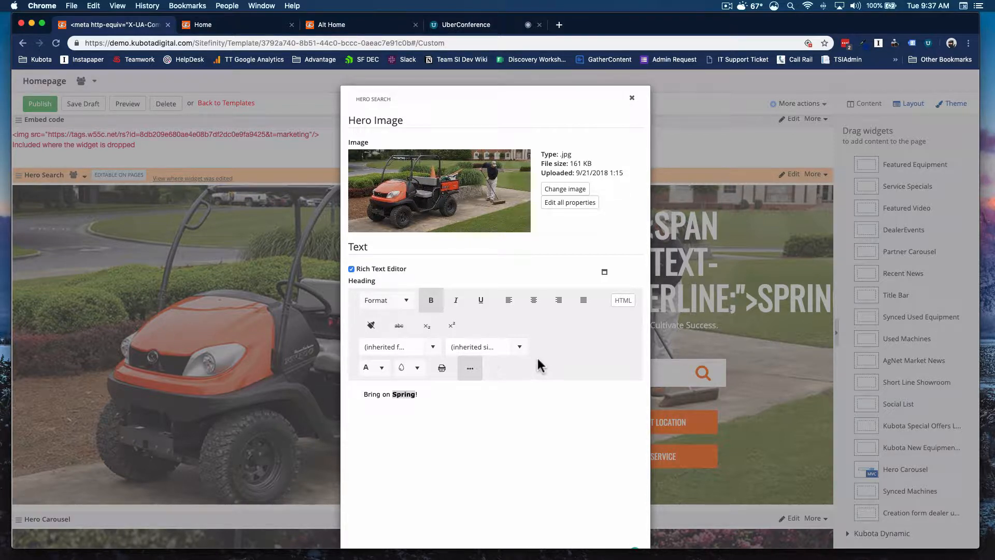
pyautogui.scroll(-3, 536, 356)
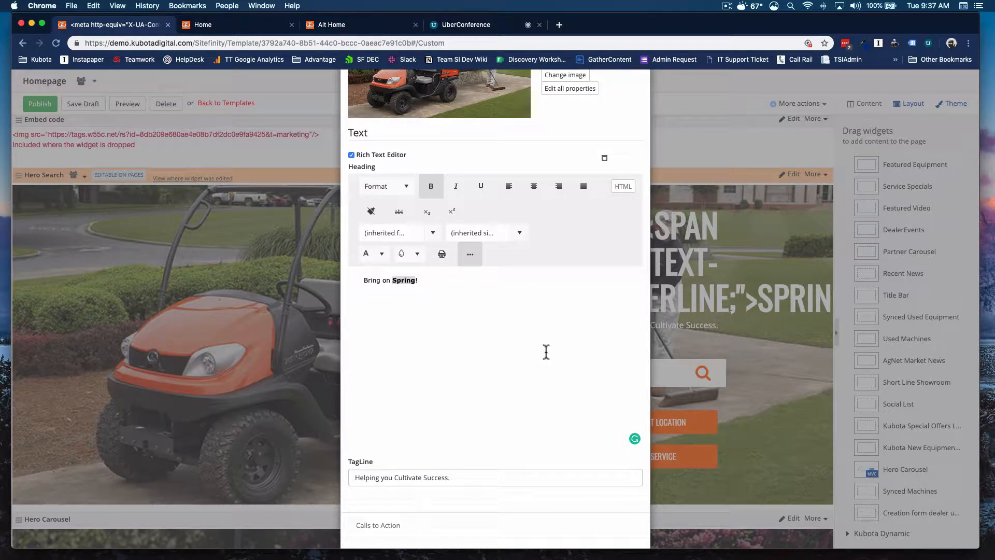
pyautogui.click(352, 156)
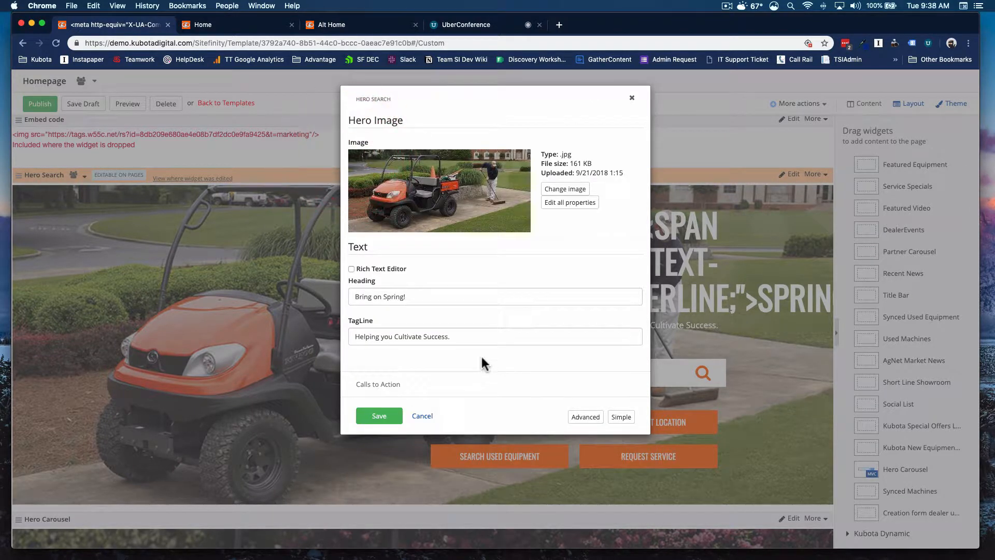
# Step: Expand the Calls to Action section and review the four call-to-action buttons and their targets
pyautogui.tripleClick(404, 335)
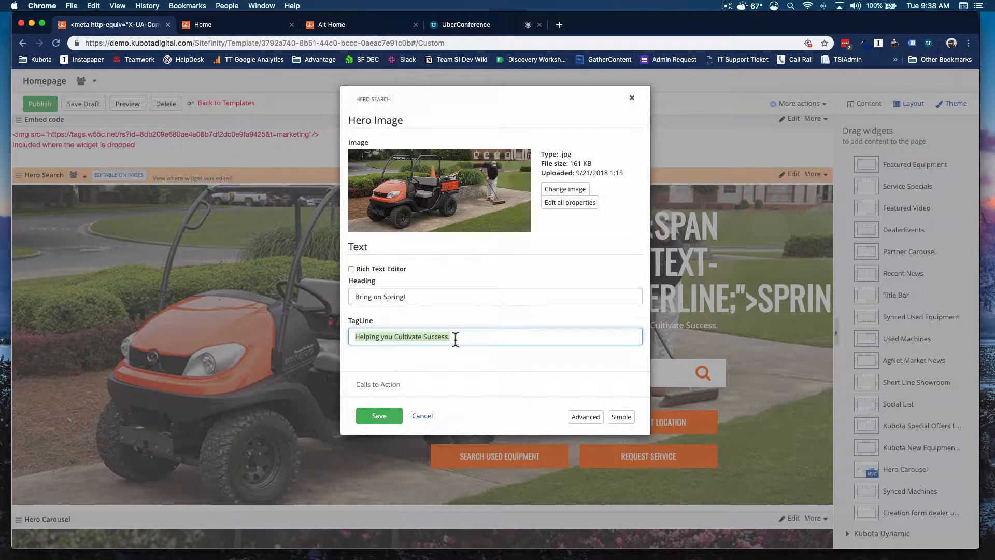
pyautogui.click(466, 336)
pyautogui.scroll(-1, 622, 404)
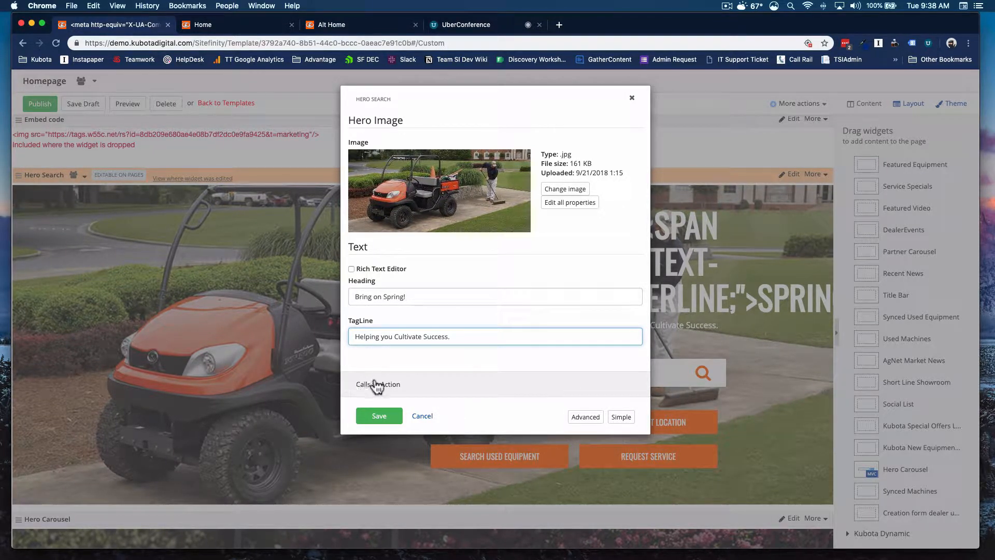
pyautogui.click(404, 385)
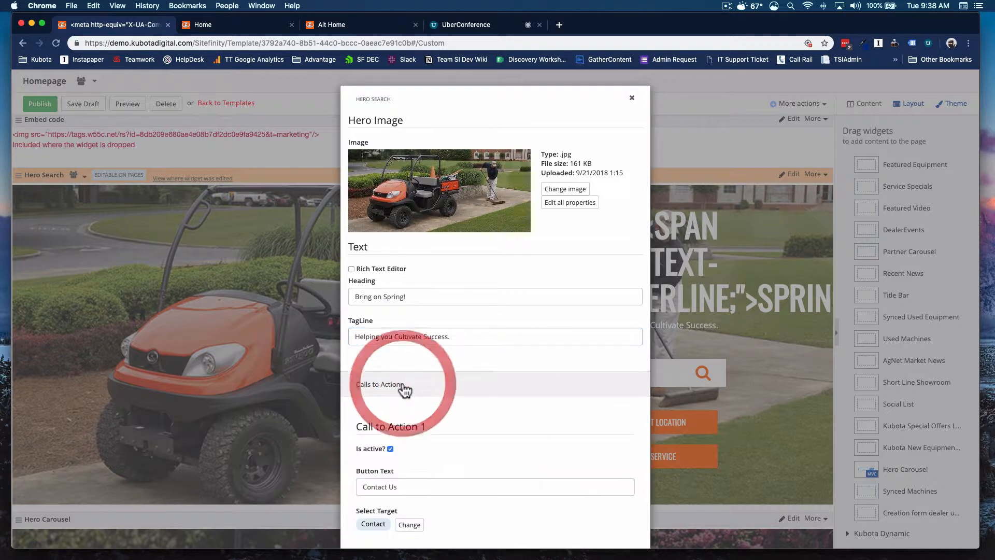
pyautogui.scroll(-10, 518, 371)
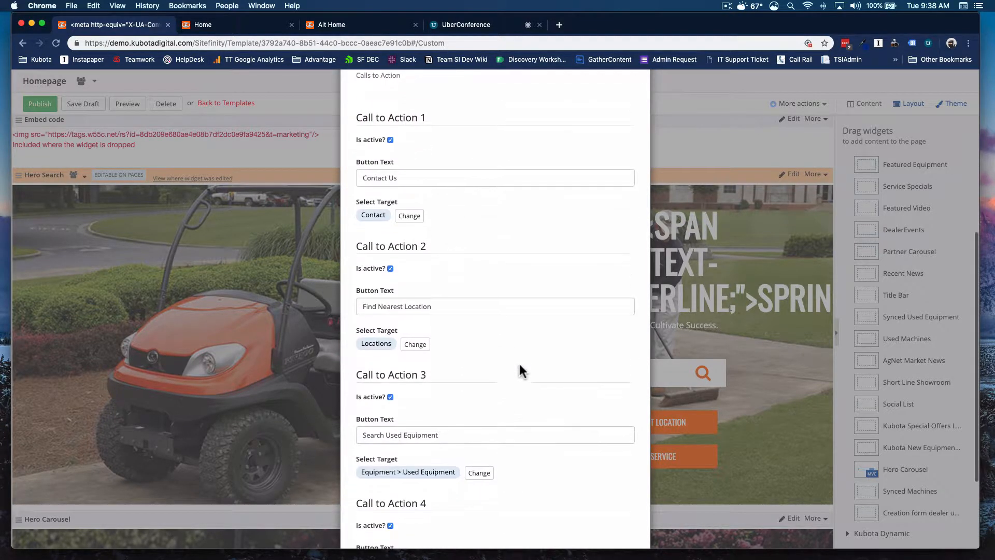
pyautogui.scroll(-7, 422, 237)
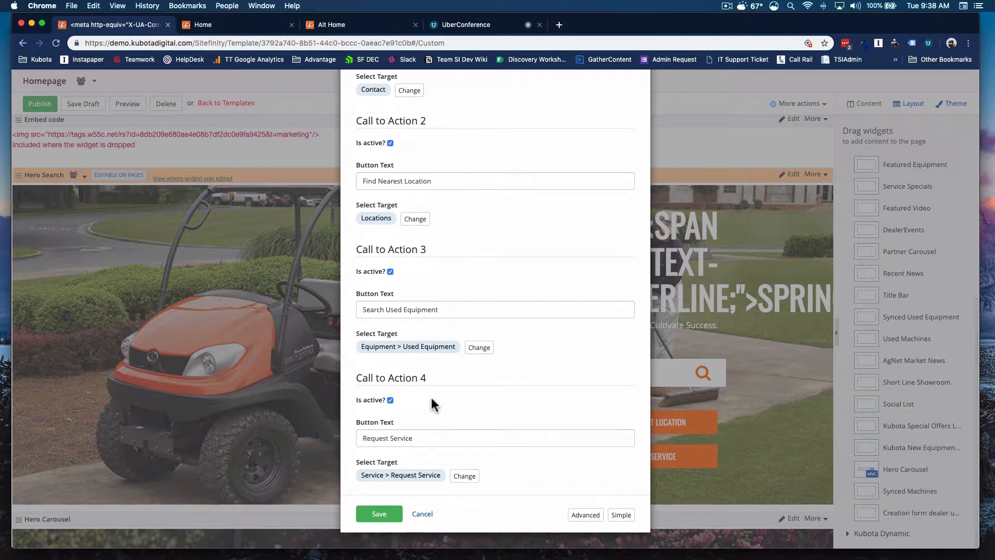
pyautogui.scroll(6, 433, 393)
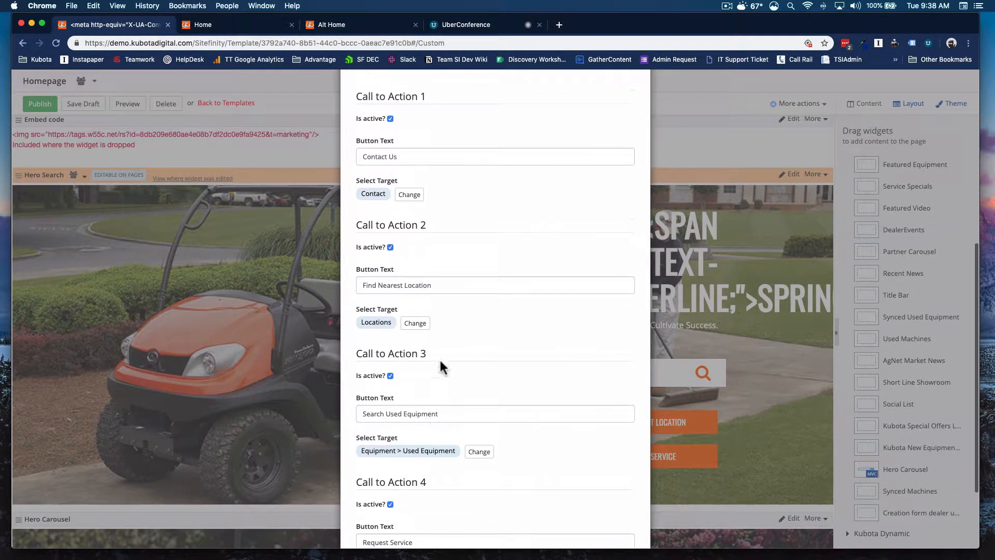
# Step: Toggle Call to Action 1's active checkbox and reselect Contact as its target page
pyautogui.click(390, 118)
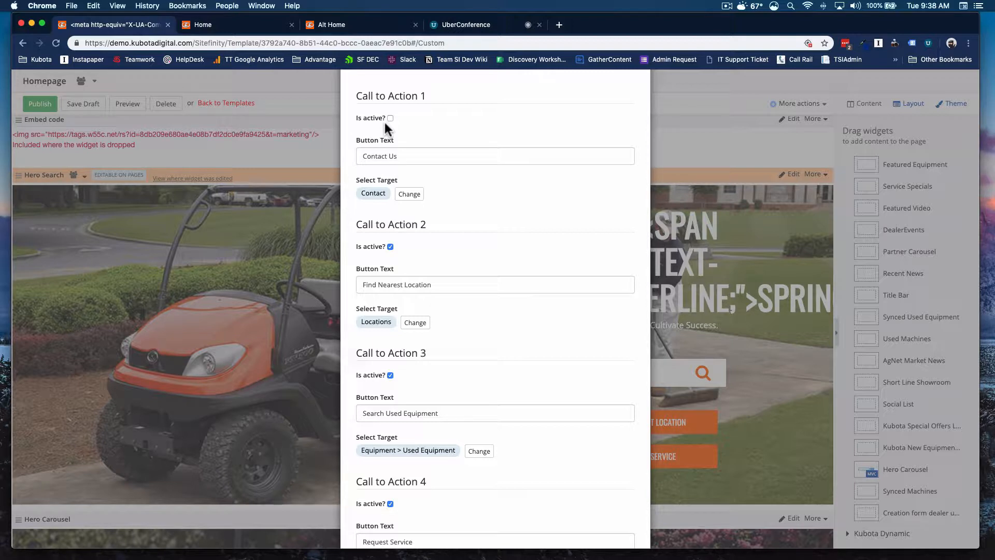
pyautogui.click(390, 119)
pyautogui.tripleClick(401, 154)
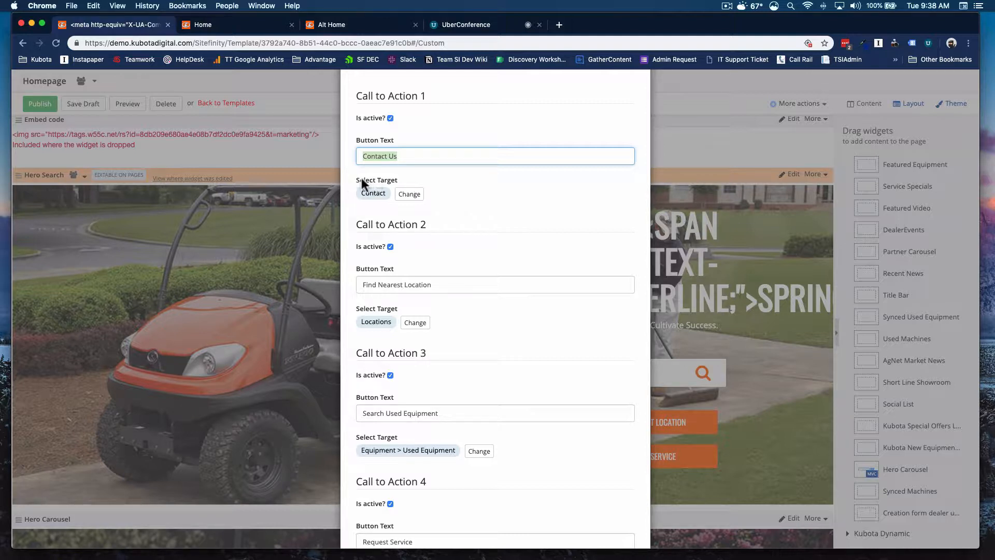
pyautogui.tripleClick(403, 180)
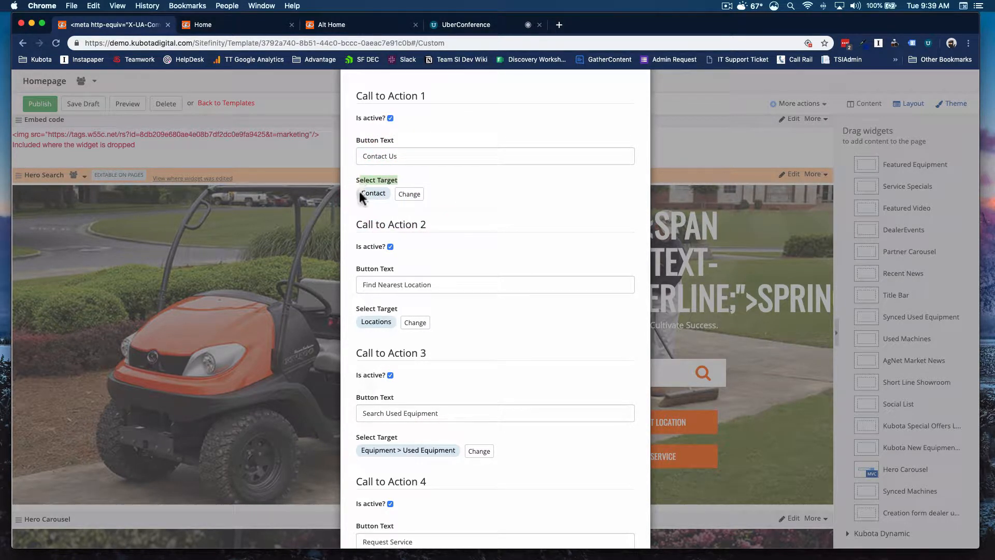
pyautogui.click(408, 196)
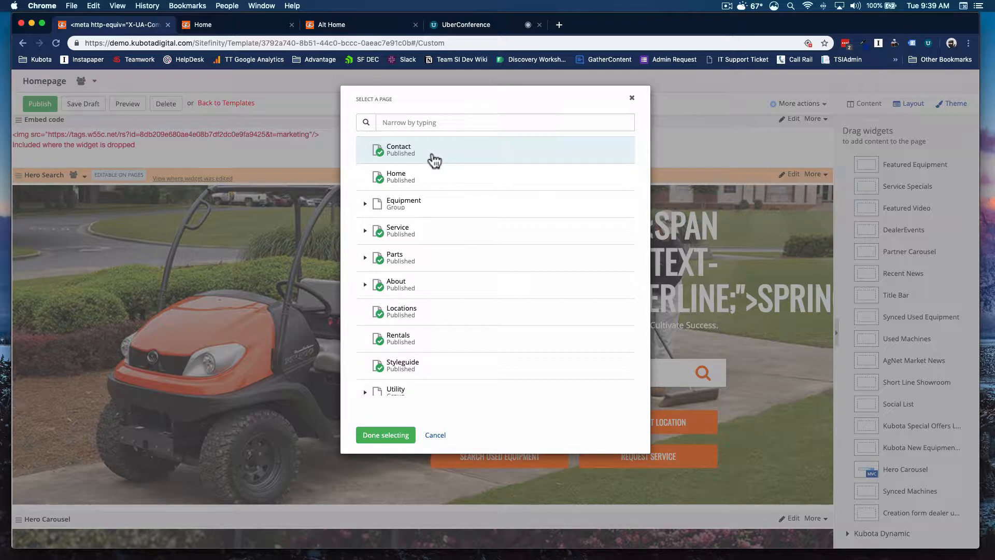
pyautogui.click(400, 291)
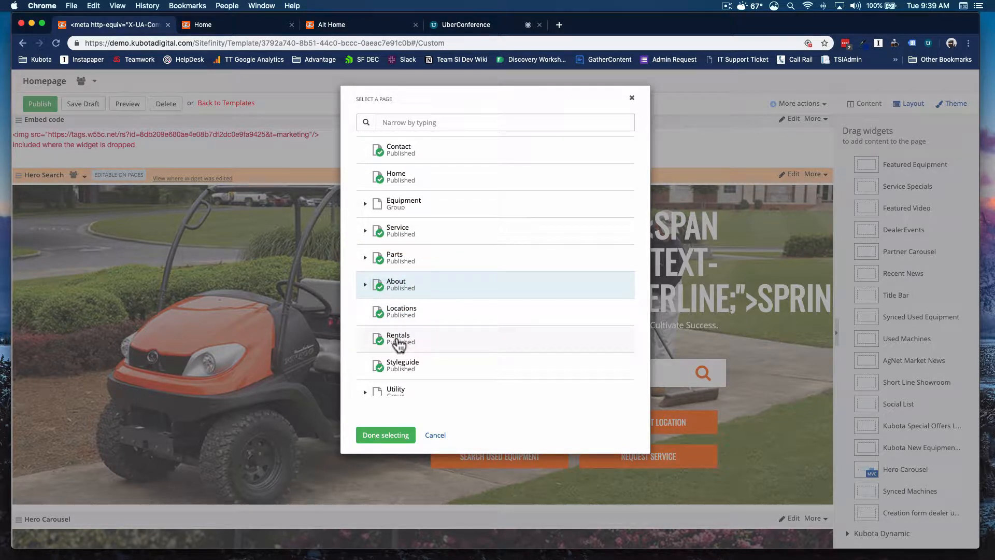
pyautogui.click(393, 155)
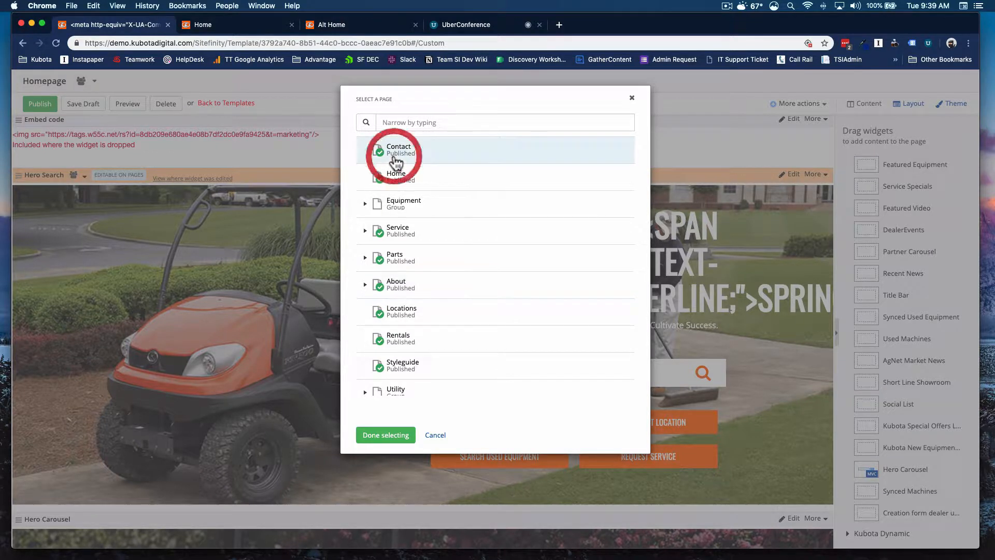
pyautogui.click(394, 440)
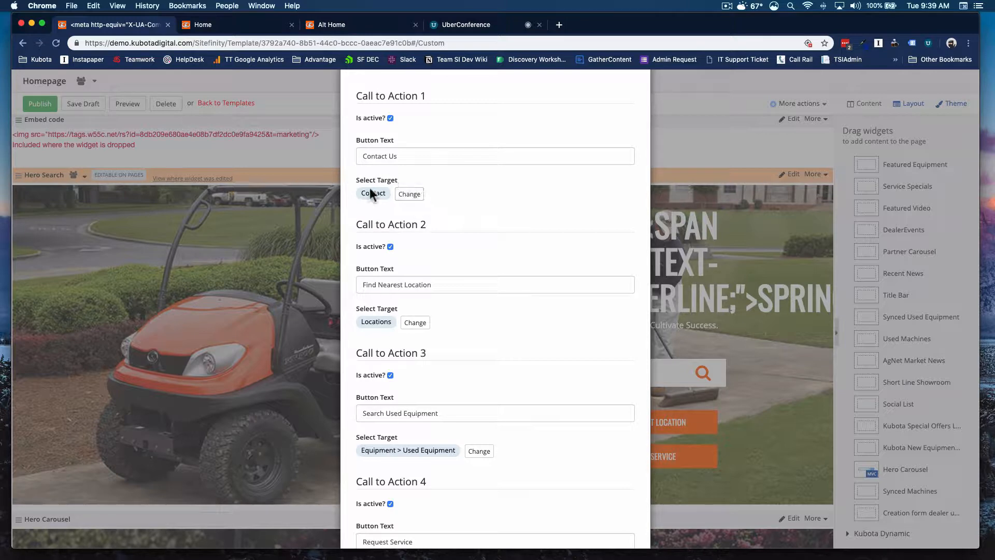
# Step: Save the Hero Search widget's call-to-action settings
pyautogui.scroll(-4, 484, 274)
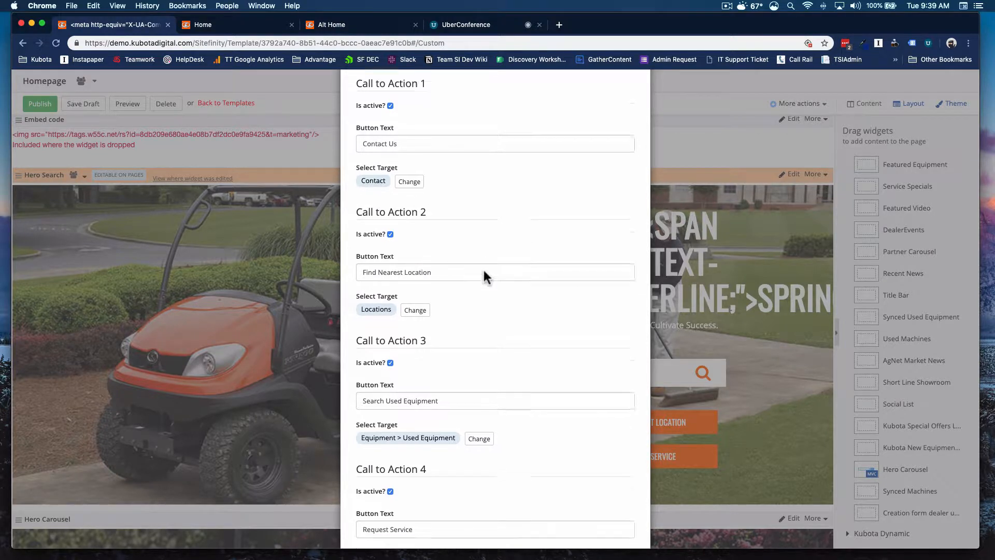
pyautogui.scroll(10, 483, 275)
pyautogui.scroll(-10, 484, 275)
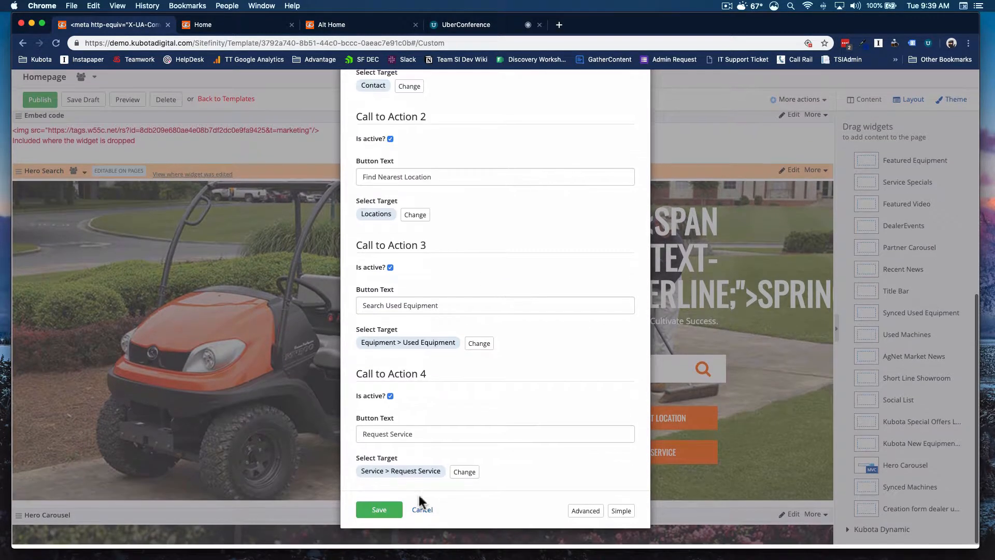
pyautogui.click(379, 514)
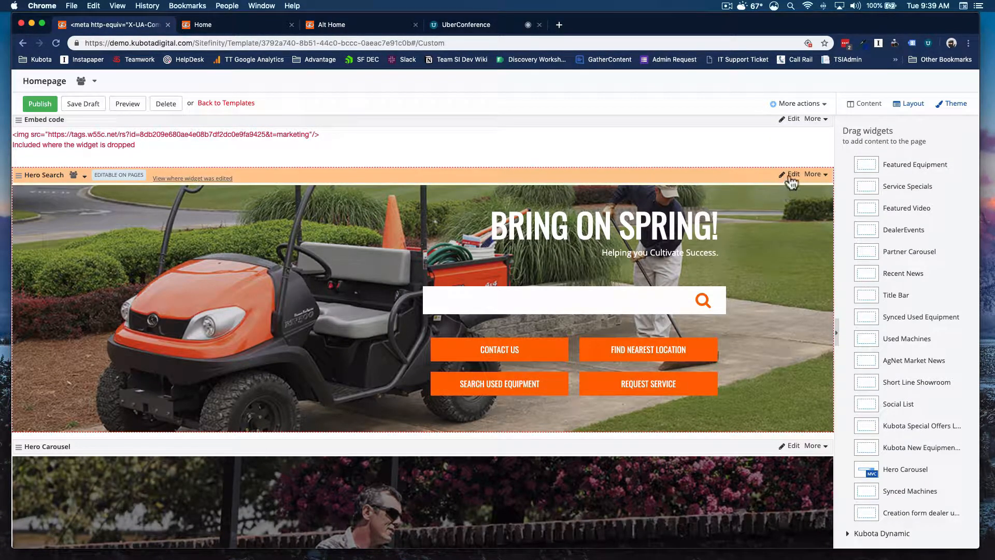
# Step: Switch the Hero Search widget to its simple settings and set its template to Hero search. default
pyautogui.click(790, 176)
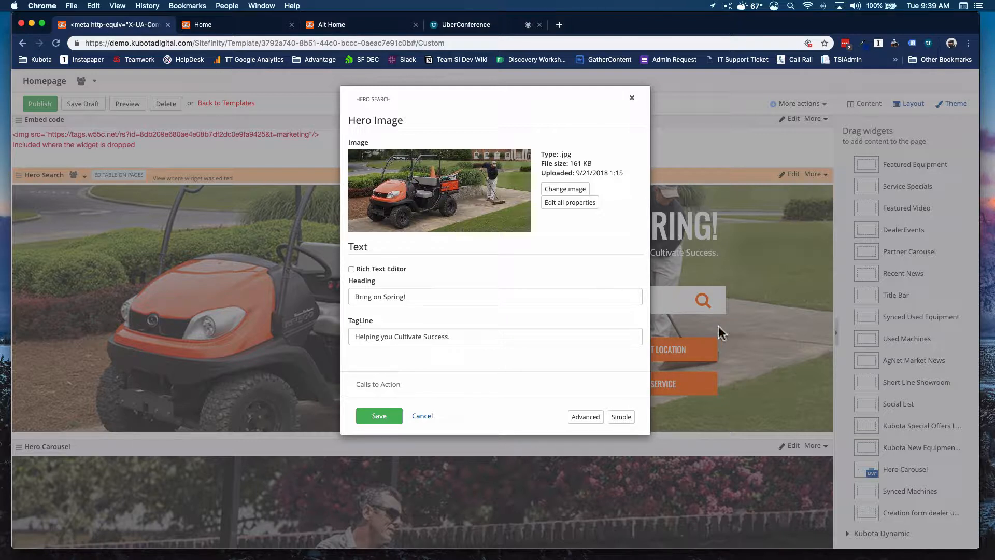
pyautogui.click(620, 418)
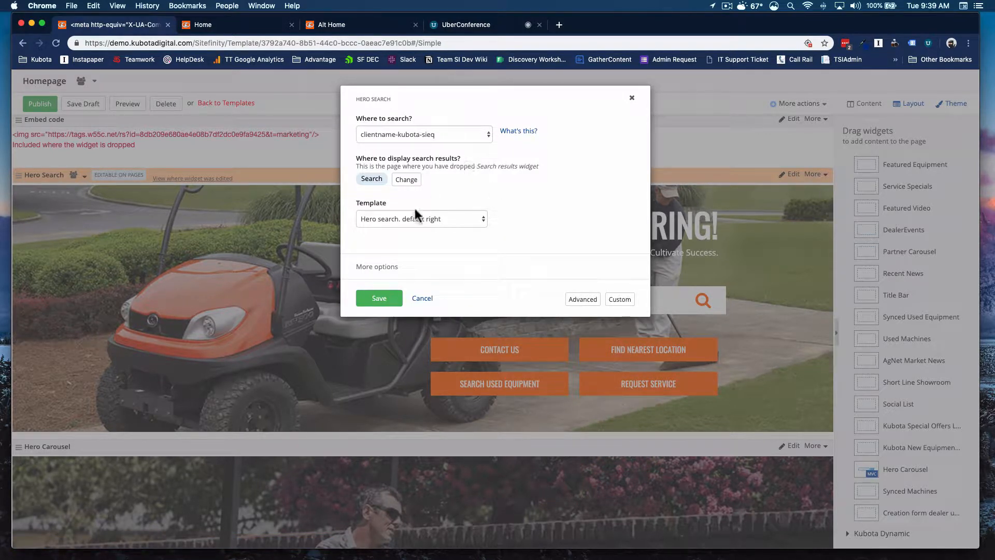
pyautogui.click(374, 218)
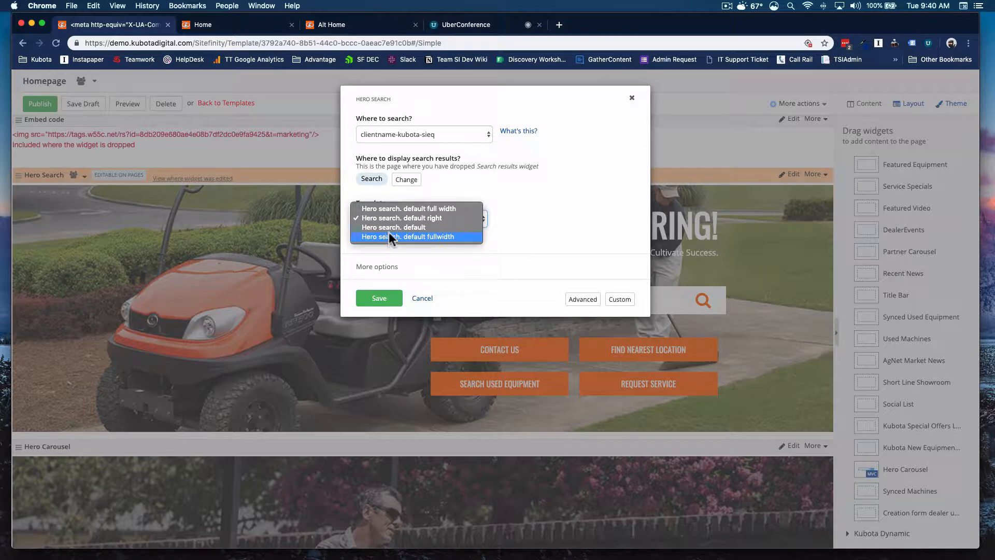
pyautogui.click(403, 227)
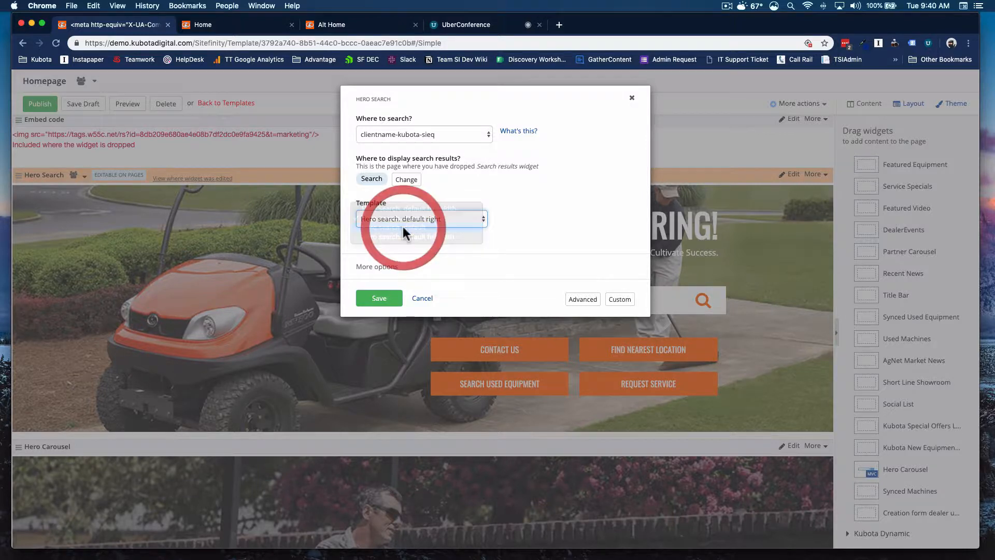
pyautogui.click(379, 299)
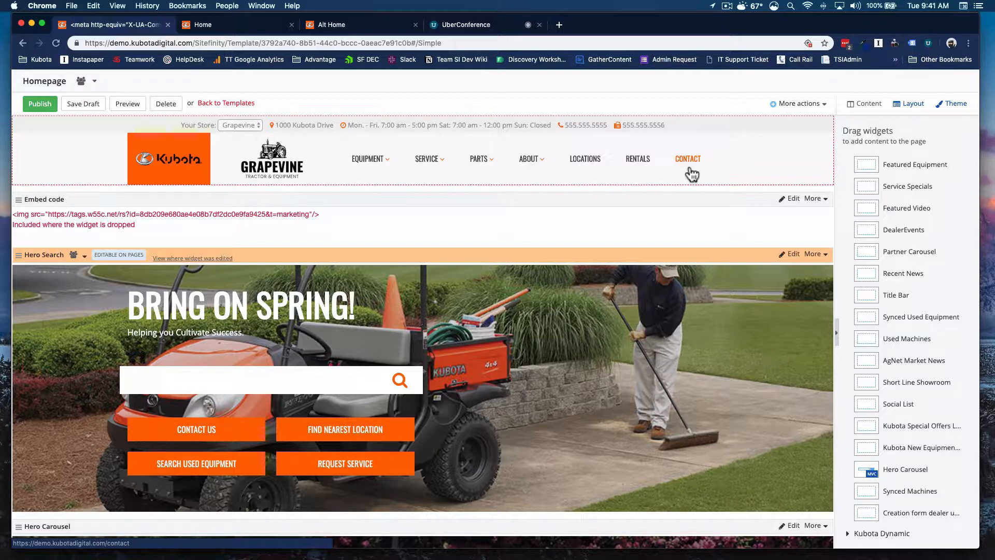
# Step: Open the Hero Carousel widget's settings, add a new item and title it TITLE GOES HERE
pyautogui.scroll(-6, 612, 187)
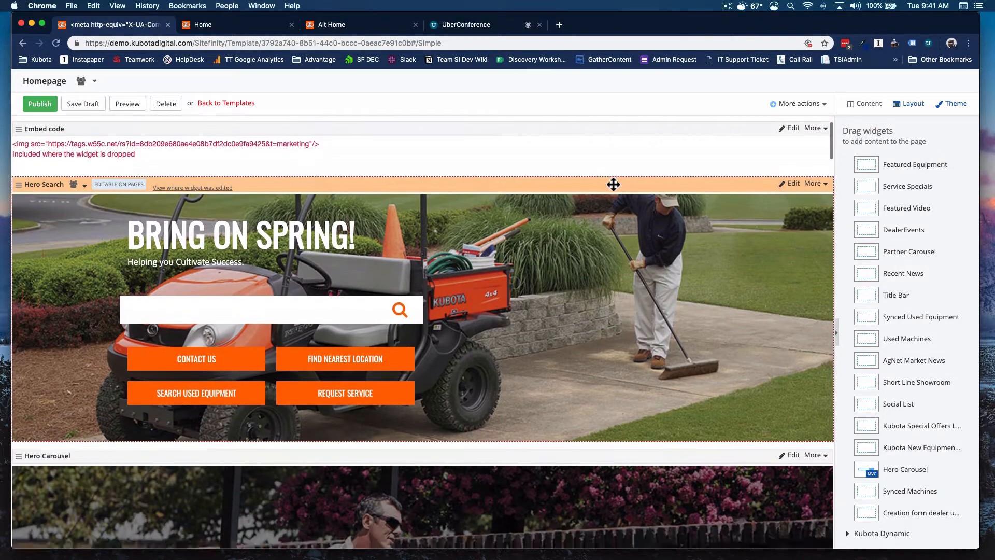
pyautogui.scroll(-1, 611, 190)
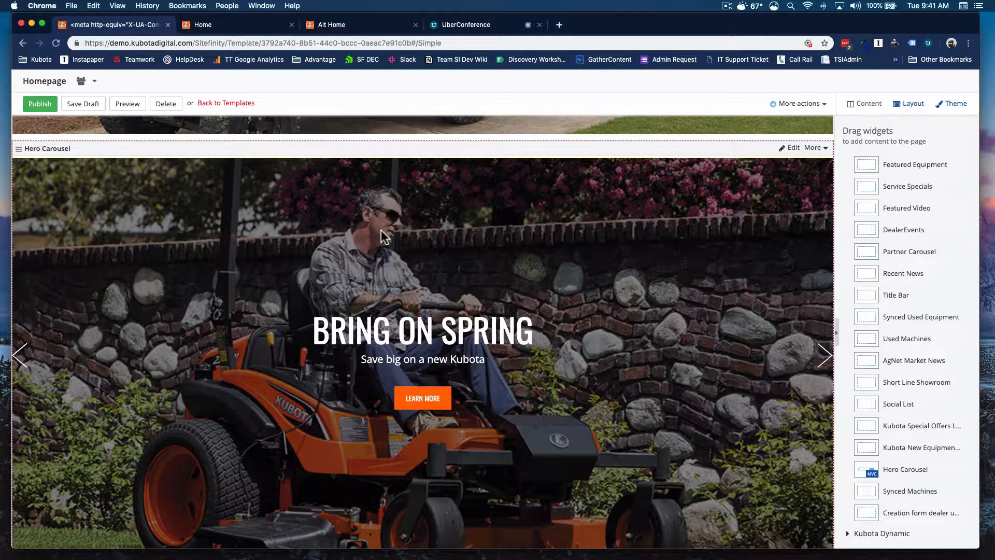
pyautogui.click(791, 150)
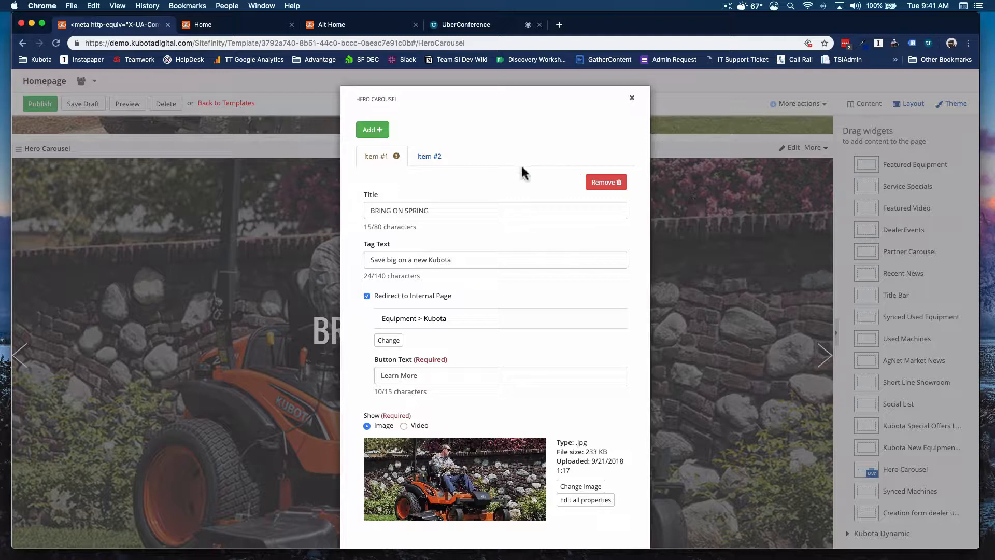
pyautogui.click(369, 131)
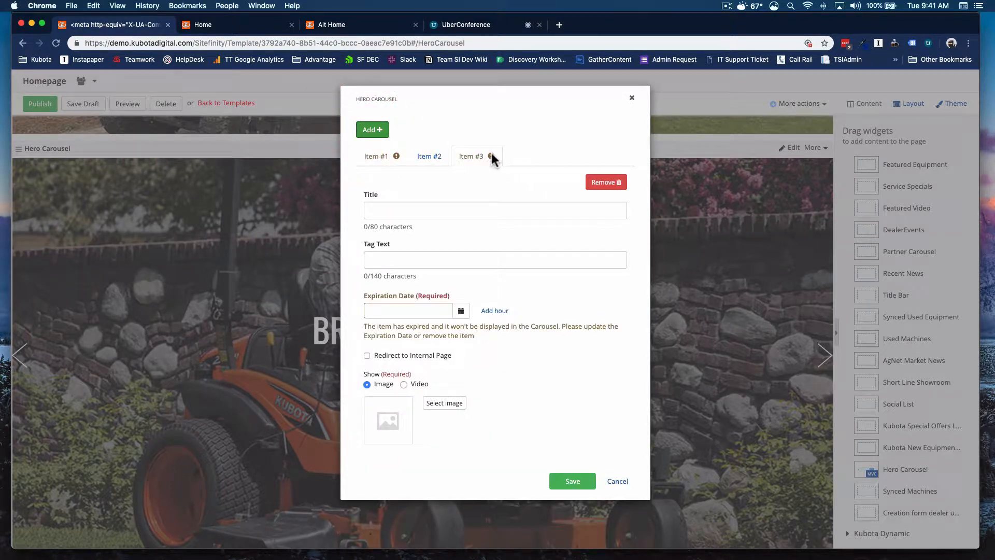
pyautogui.click(483, 212)
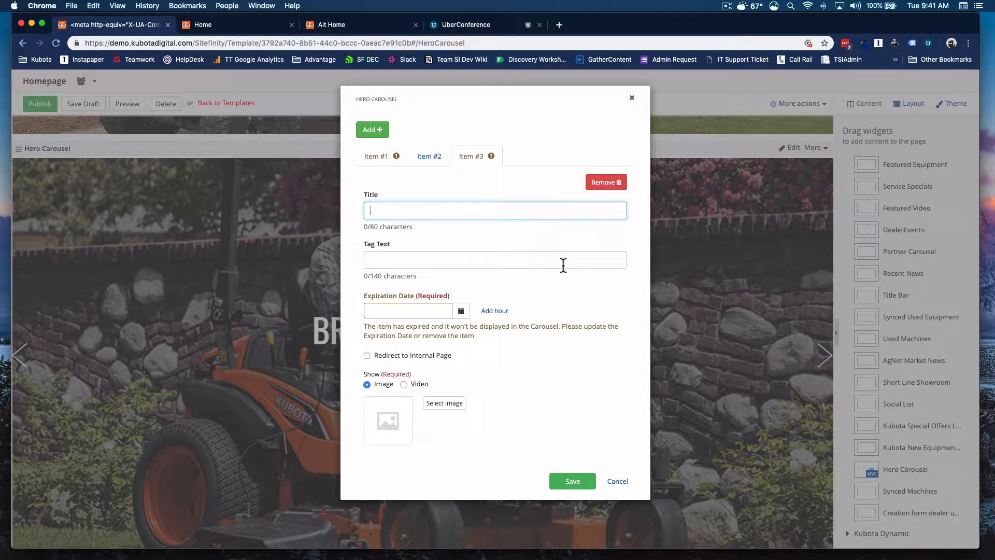
pyautogui.write('TITLE GOES HERE')
# Step: Set the new carousel item's tag text to Save big!
pyautogui.click(482, 265)
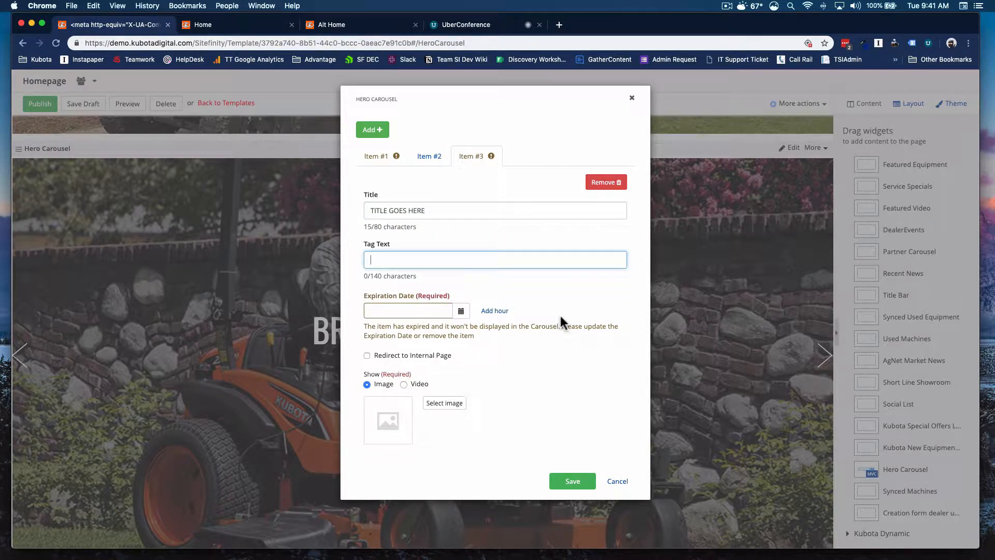
pyautogui.write('save big!')
pyautogui.press('BackSpace')
pyautogui.write('S')
# Step: Set the item's expiration date to 31-May-2019 at 9 PM
pyautogui.click(460, 313)
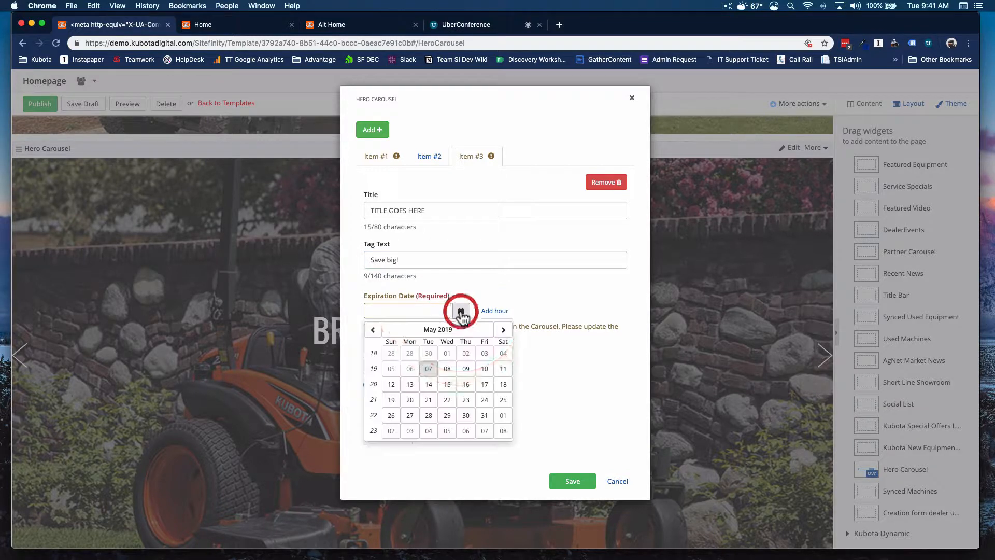
pyautogui.click(482, 419)
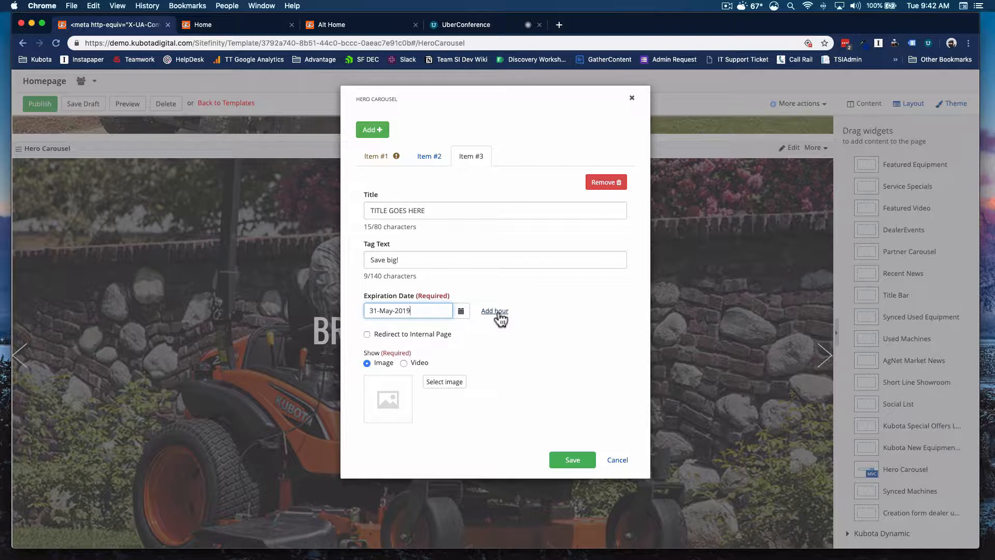
pyautogui.click(497, 312)
pyautogui.click(496, 311)
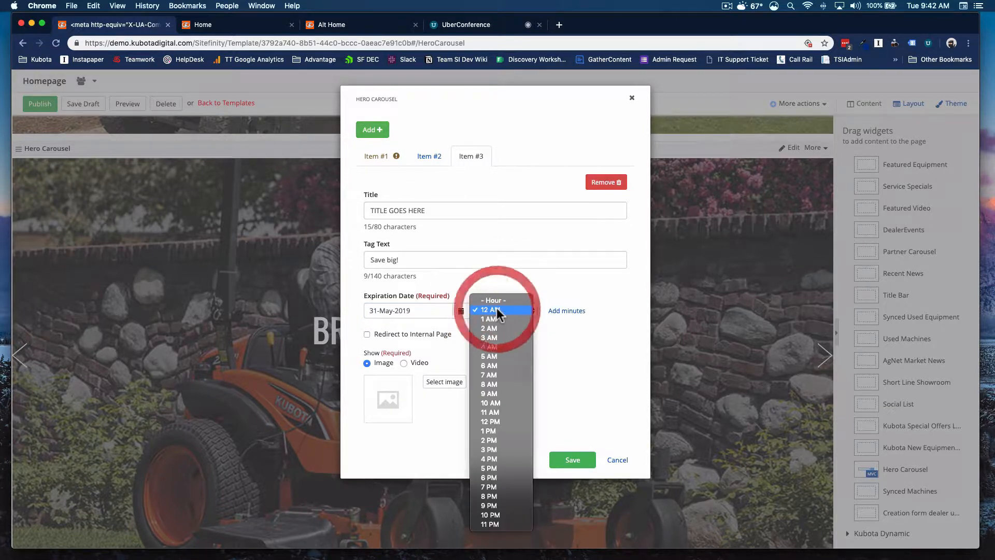
pyautogui.click(485, 503)
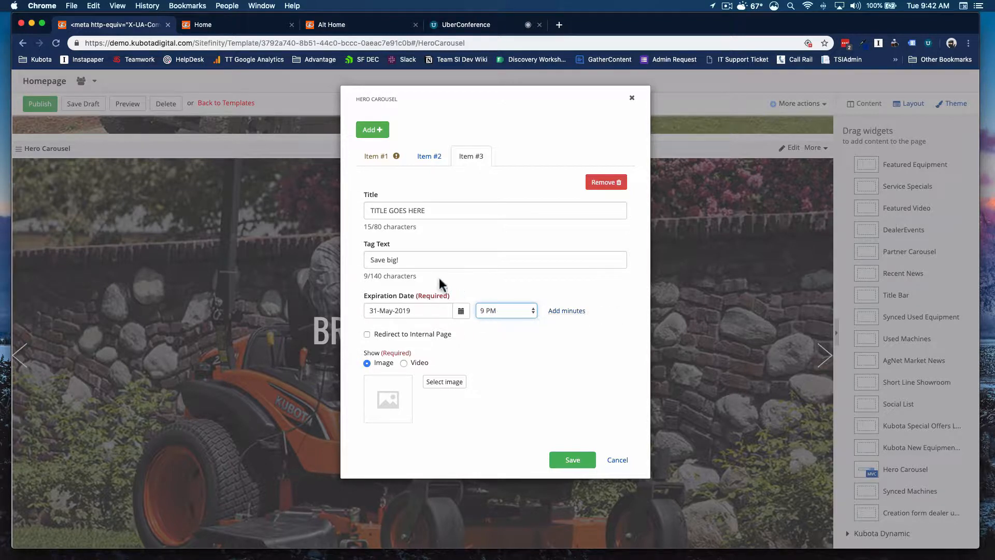
# Step: Turn on Redirect to Internal Page and select Equipment > Kubota as the item's target page
pyautogui.click(367, 334)
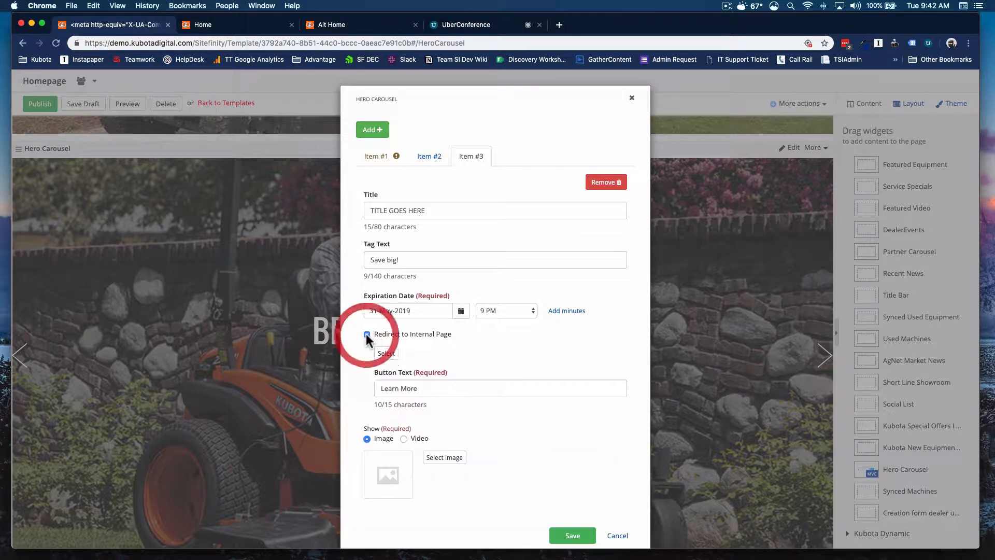
pyautogui.click(386, 353)
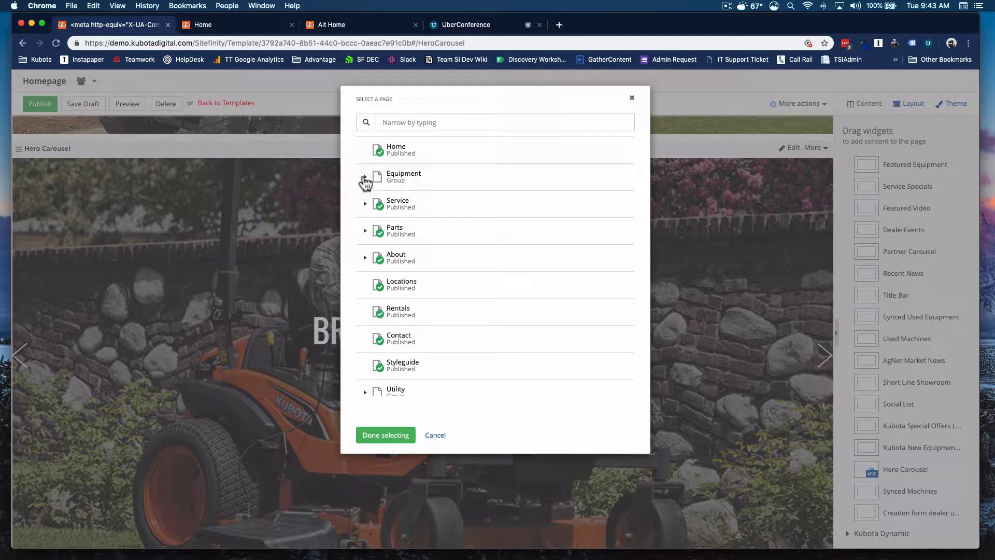
pyautogui.click(365, 178)
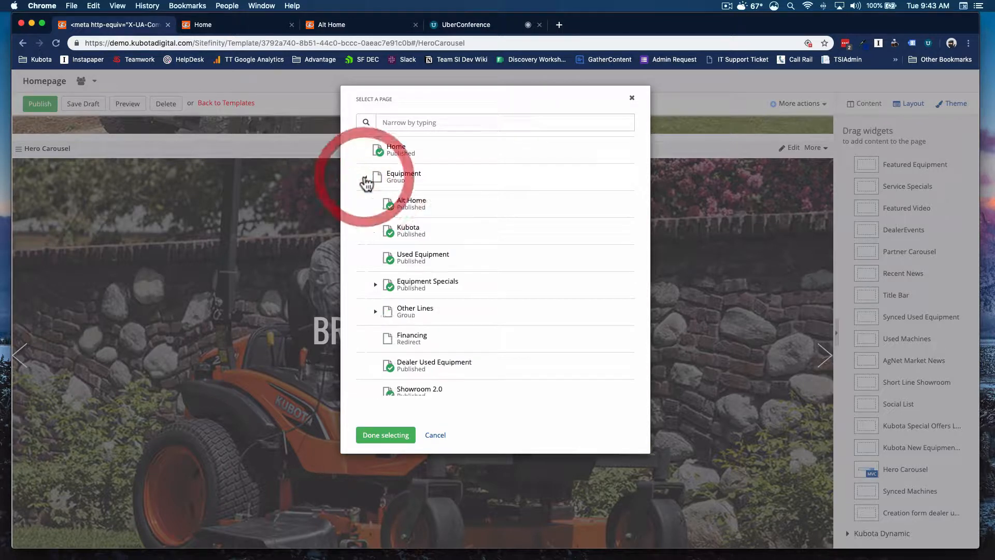
pyautogui.click(418, 236)
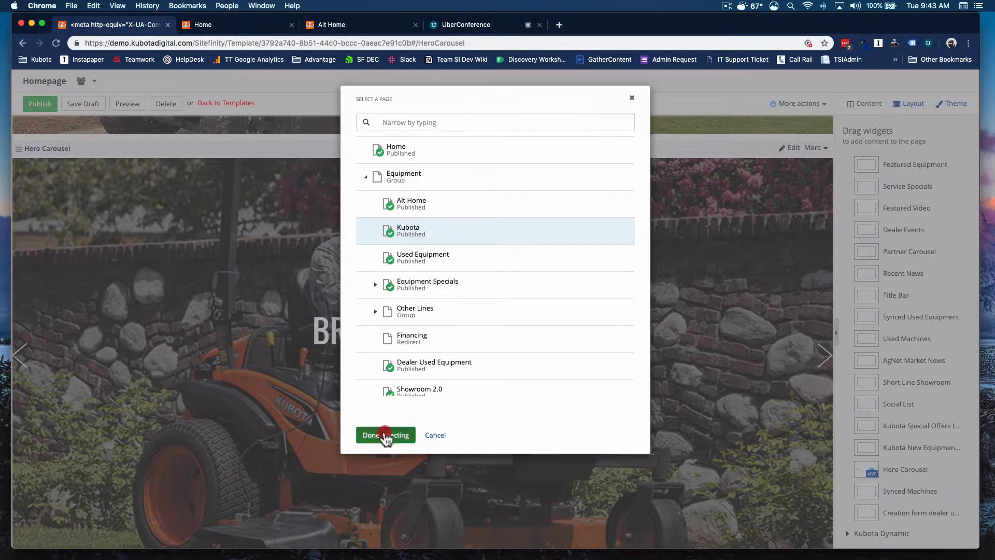
pyautogui.click(386, 437)
# Step: Replace the item's button text with New Kubotas
pyautogui.scroll(-2, 430, 396)
pyautogui.click(430, 365)
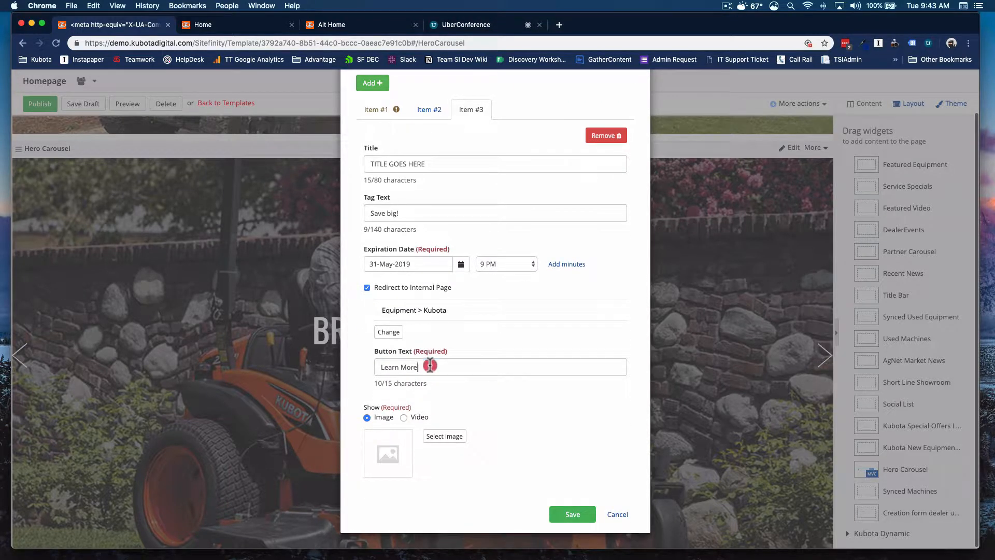
pyautogui.tripleClick(430, 366)
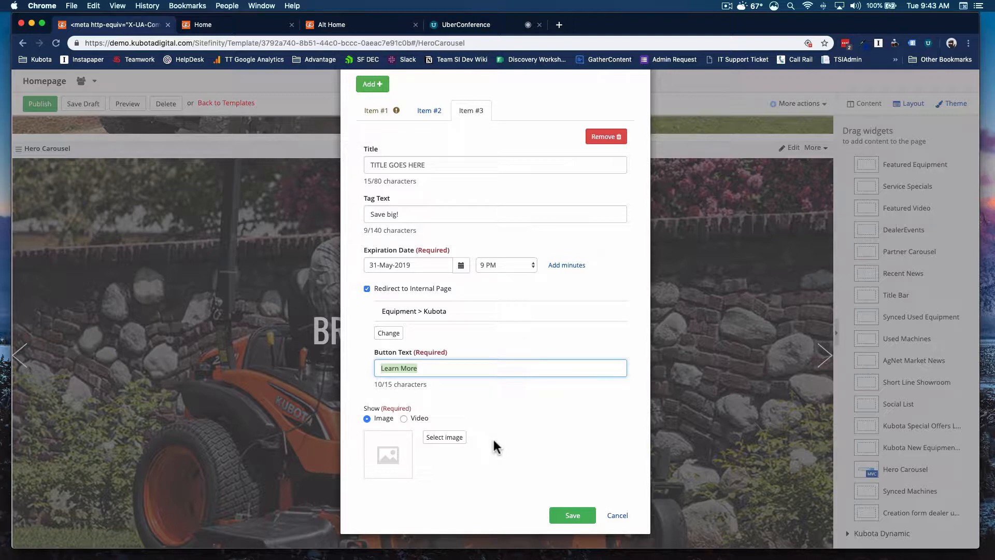
pyautogui.write('See')
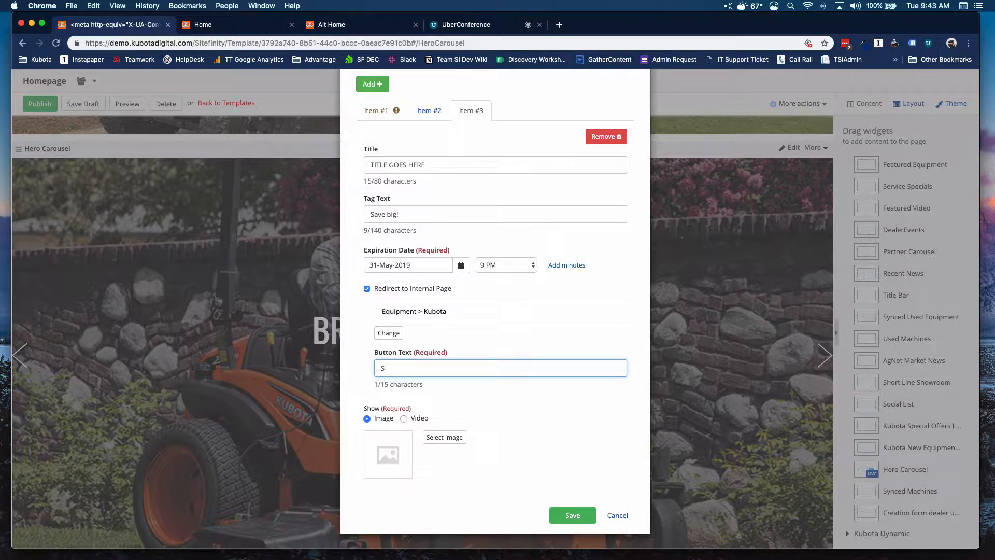
pyautogui.press('BackSpace')
pyautogui.press('BackSpace')
pyautogui.write('New Kubotas')
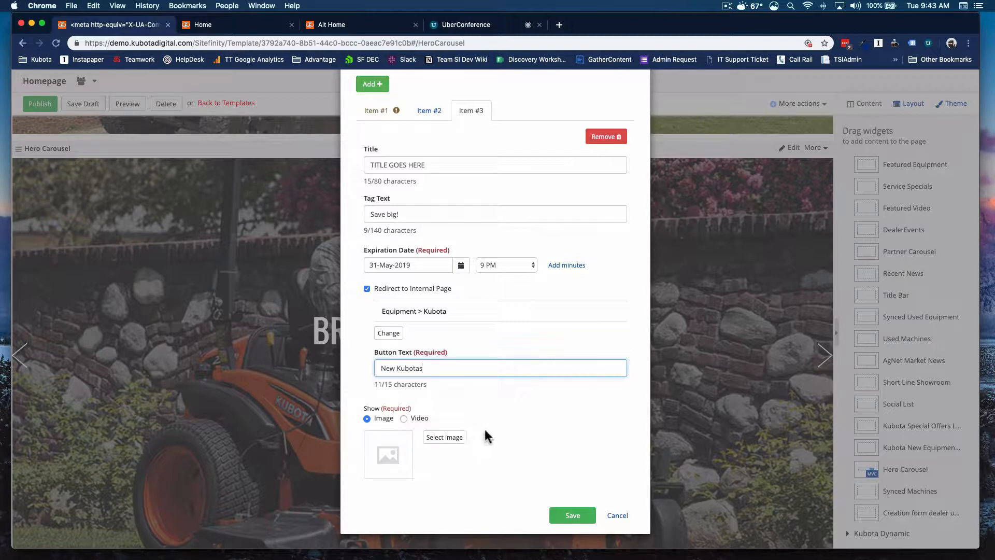
pyautogui.scroll(-1, 445, 390)
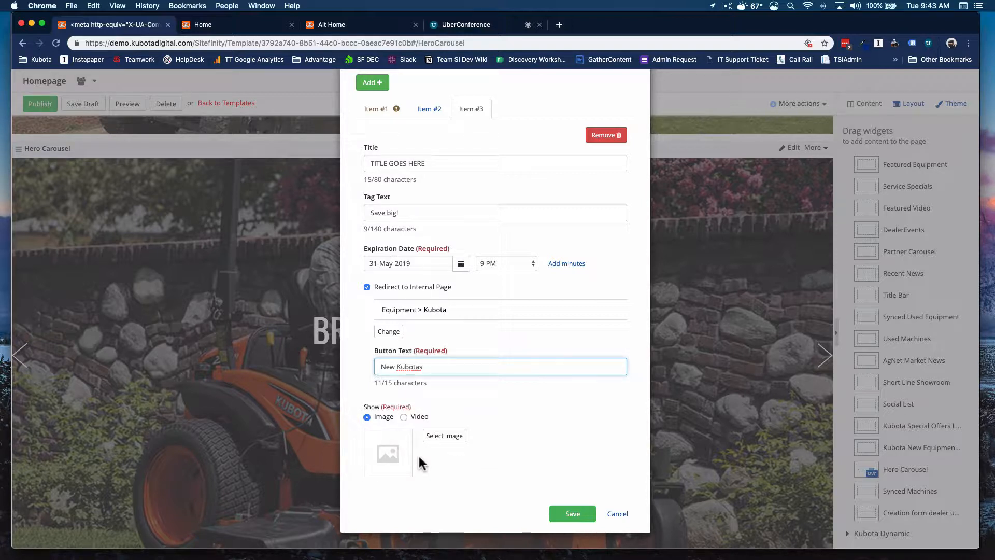
pyautogui.click(438, 440)
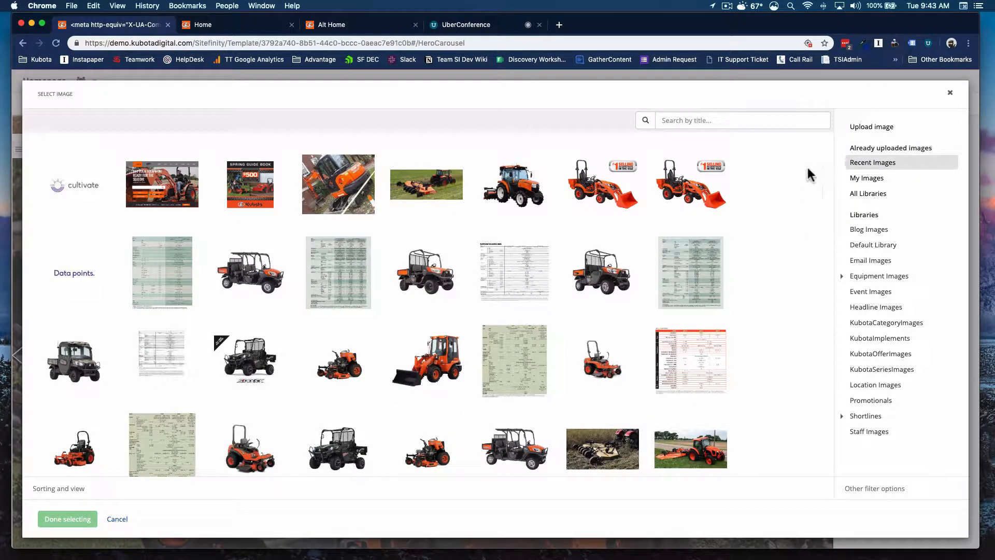
pyautogui.click(856, 127)
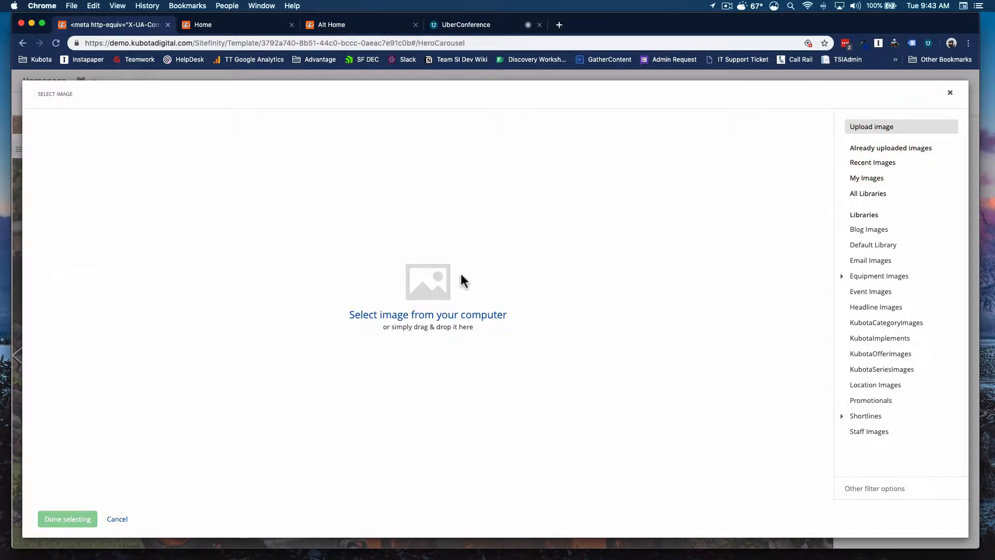
pyautogui.click(873, 310)
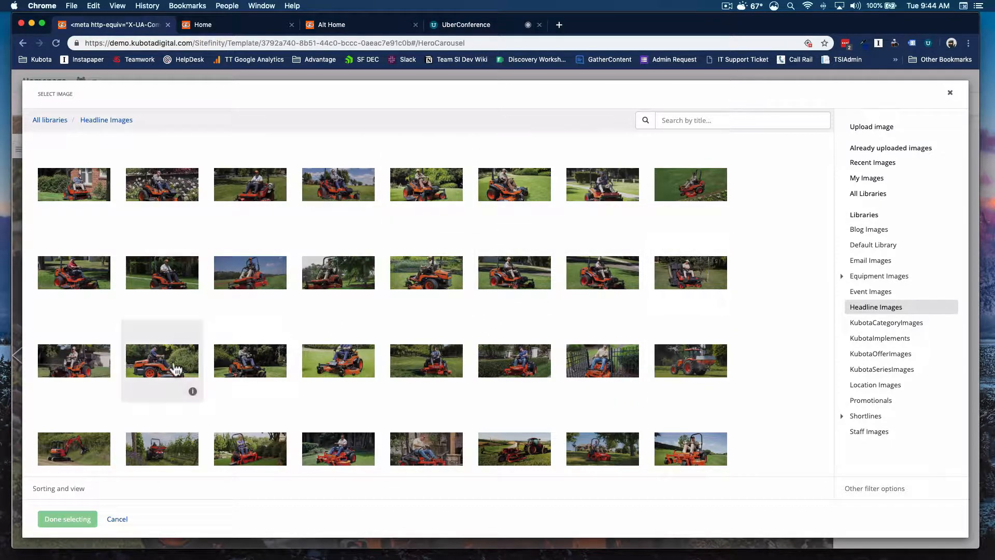
pyautogui.click(117, 519)
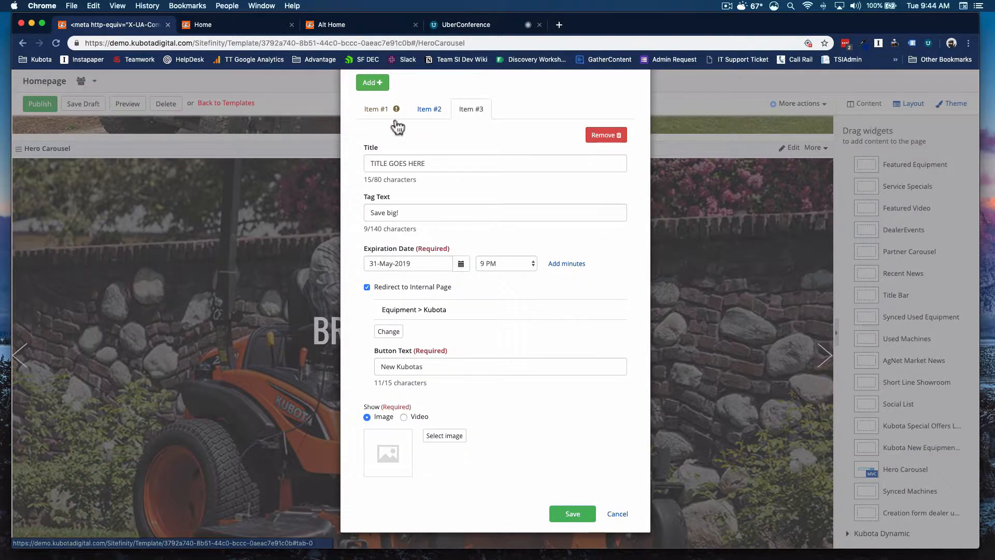
# Step: Try to save the Hero Carousel widget with the new item
pyautogui.scroll(2, 407, 139)
pyautogui.scroll(-2, 575, 467)
pyautogui.click(572, 514)
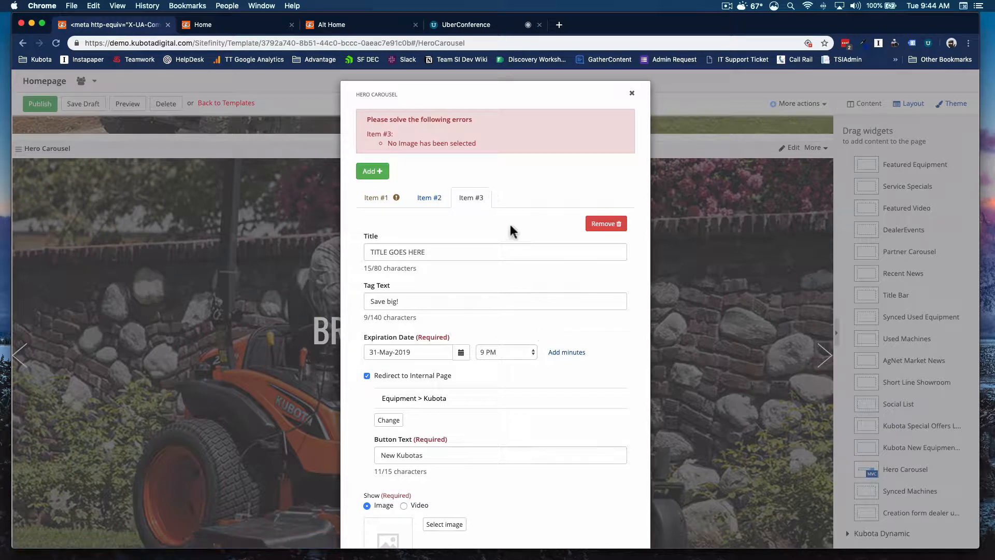
# Step: Remove the new carousel item and save the Hero Carousel widget
pyautogui.scroll(-3, 509, 226)
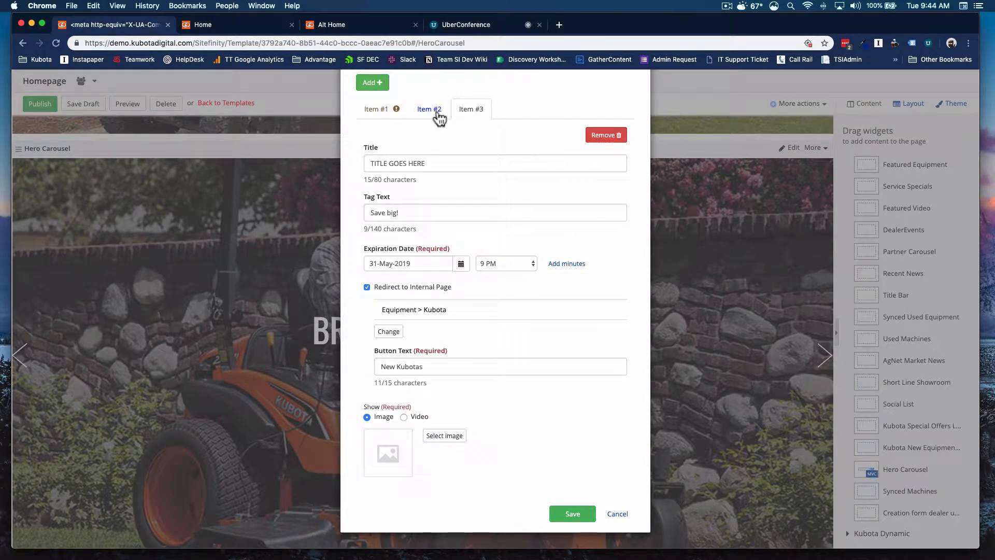
pyautogui.click(615, 136)
pyautogui.scroll(-2, 539, 332)
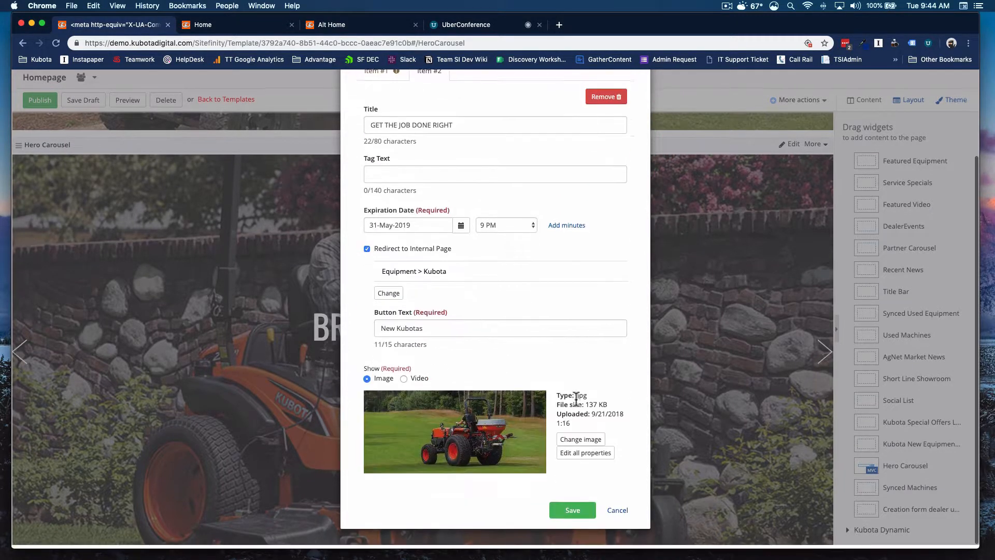
pyautogui.click(554, 510)
pyautogui.scroll(-1, 456, 222)
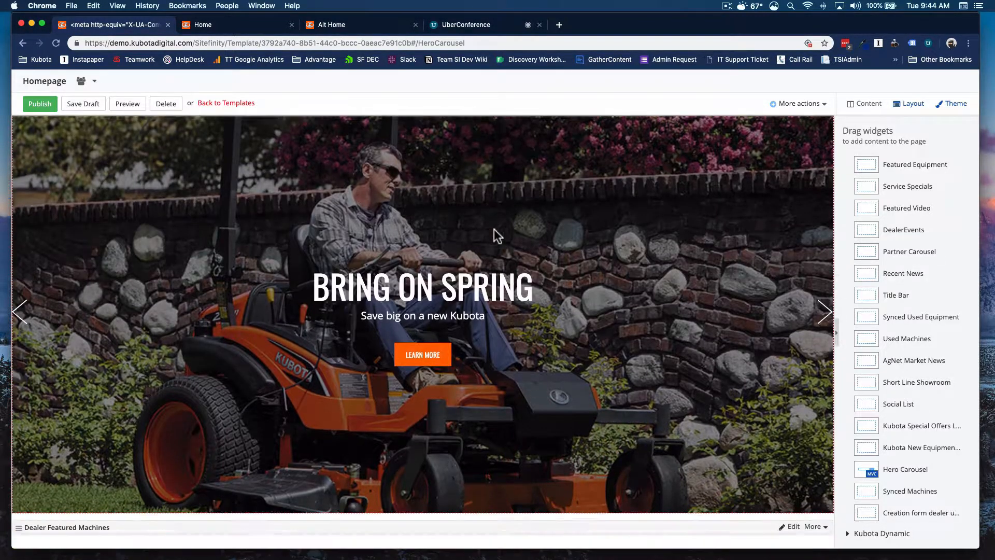
# Step: Scroll down through the homepage's widgets below the Hero Carousel to review each section down to Welcome To
pyautogui.scroll(-6, 492, 228)
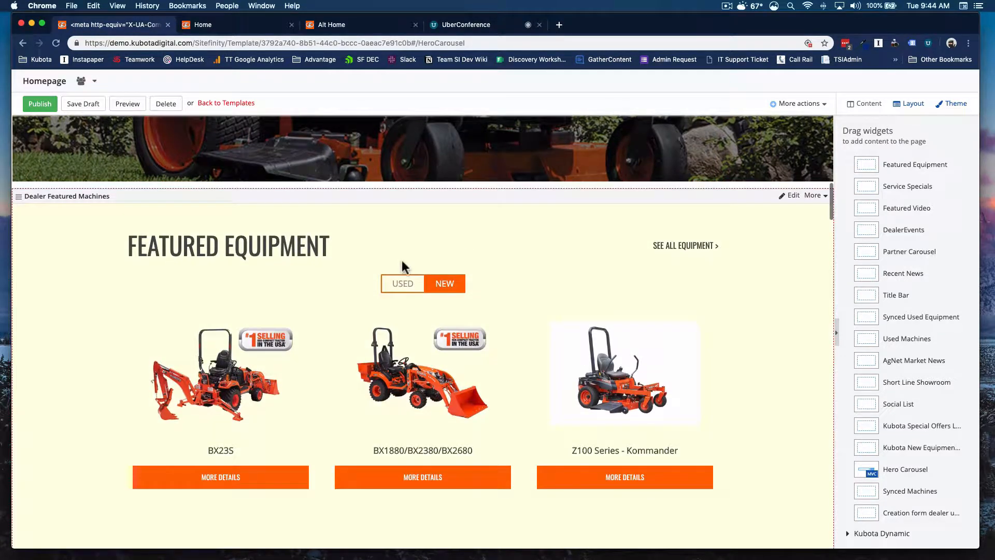
pyautogui.scroll(-1, 396, 256)
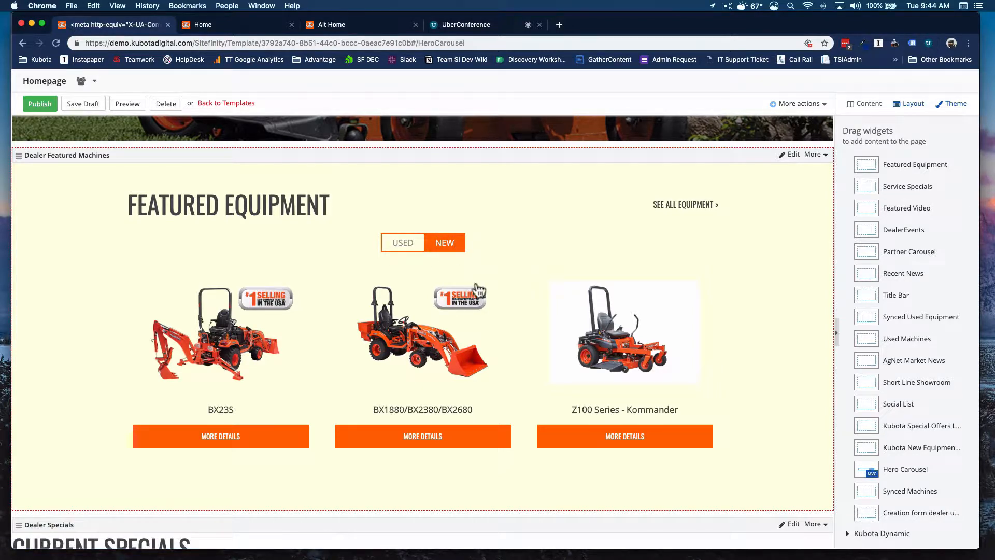
pyautogui.scroll(-10, 601, 308)
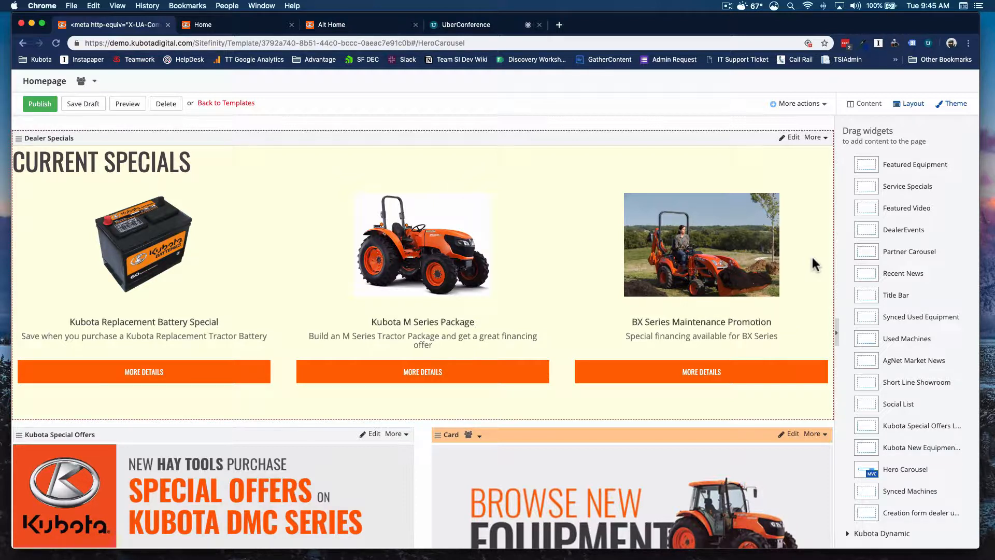
pyautogui.scroll(-4, 533, 255)
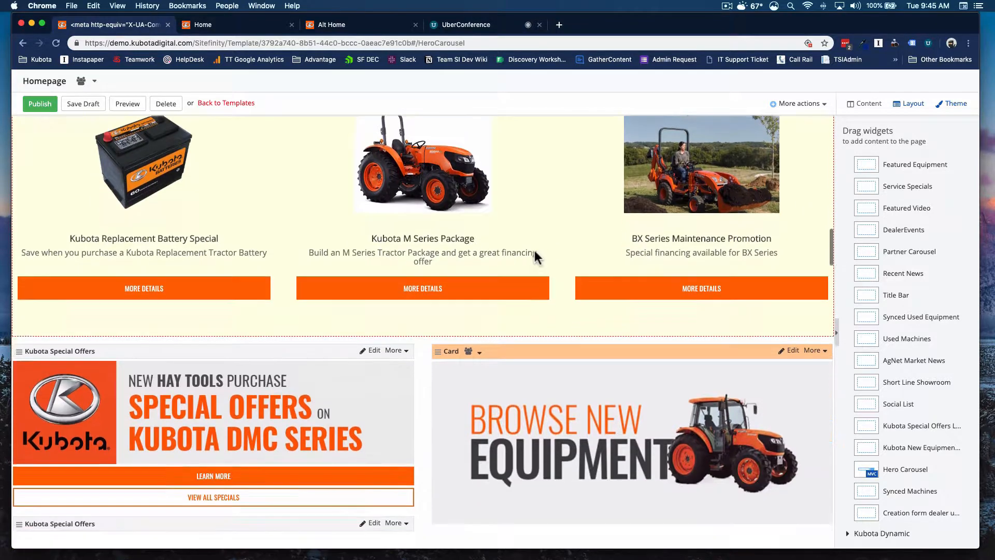
pyautogui.scroll(-9, 521, 255)
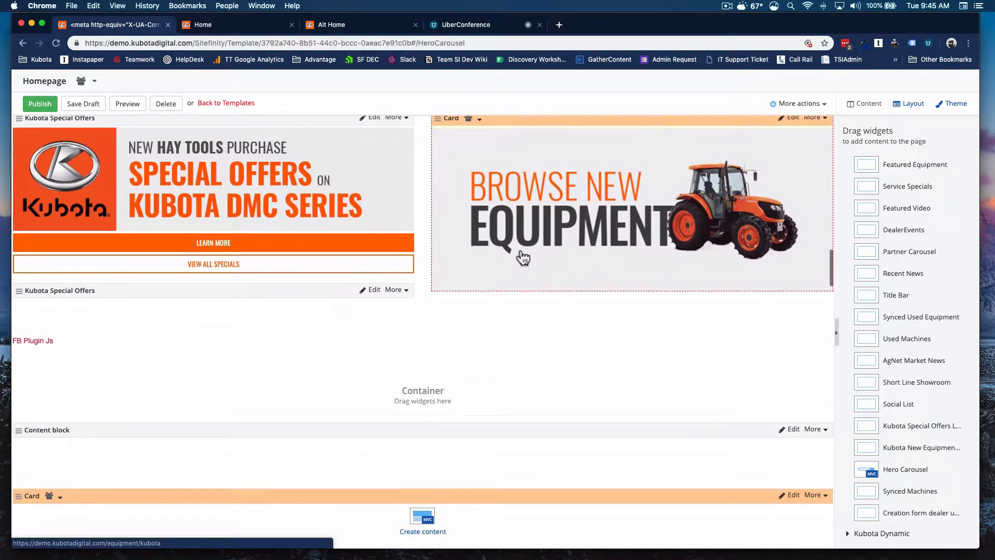
pyautogui.scroll(-14, 522, 257)
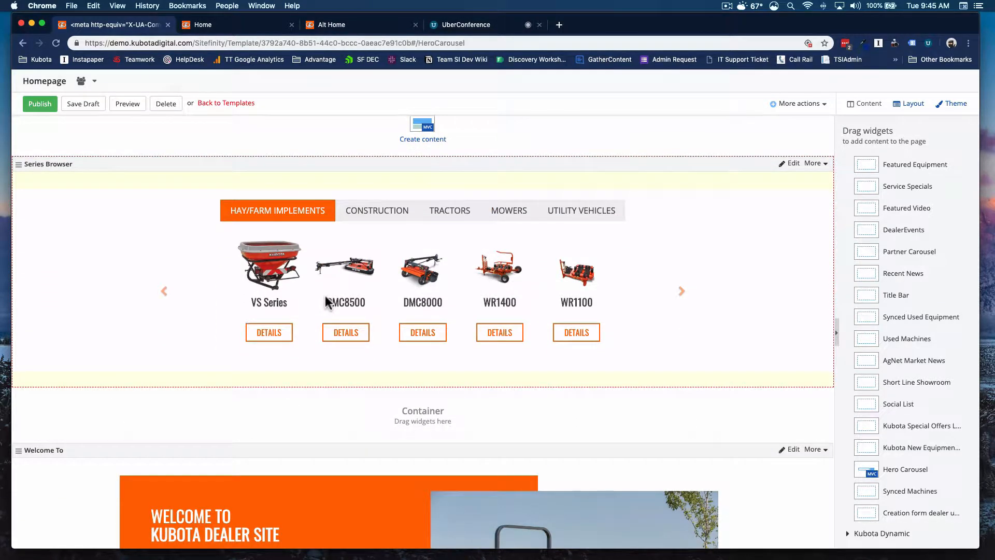
pyautogui.scroll(9, 326, 302)
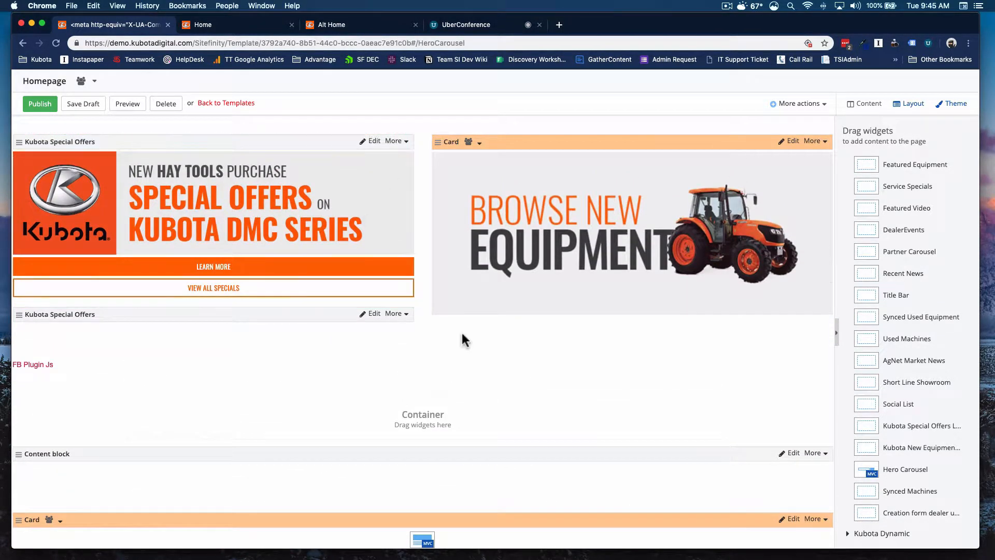
pyautogui.scroll(-11, 462, 331)
pyautogui.scroll(-2, 464, 334)
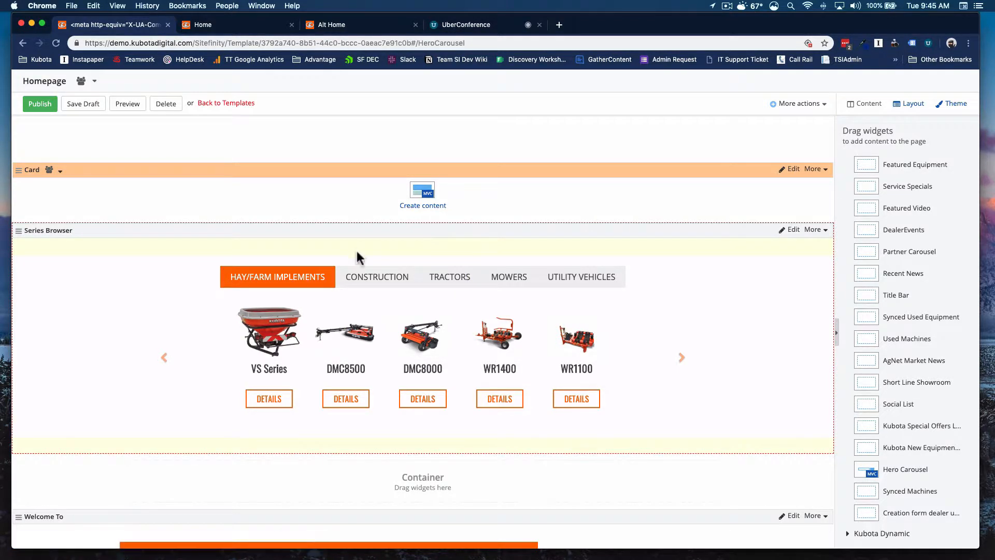
pyautogui.scroll(-1, 358, 247)
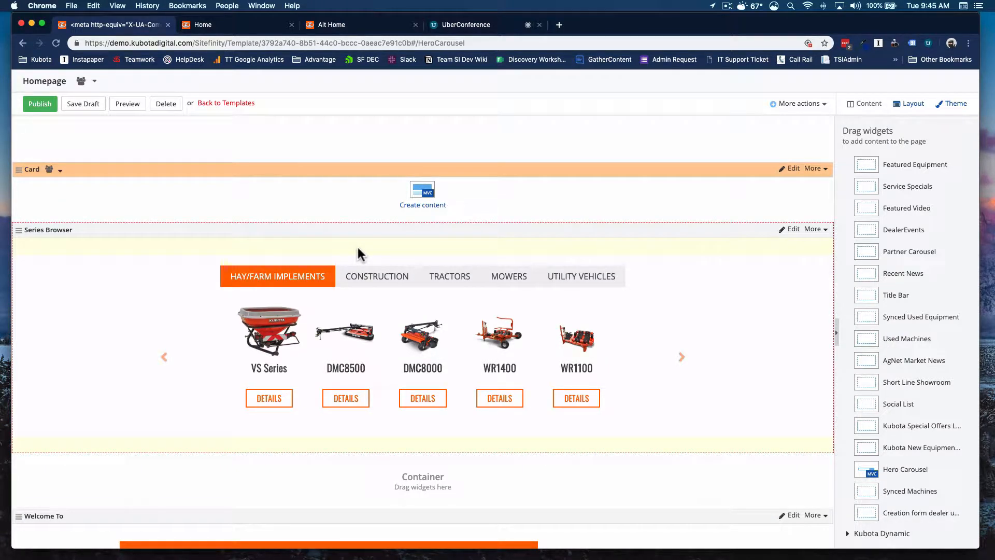
pyautogui.scroll(2, 358, 247)
pyautogui.scroll(-8, 358, 247)
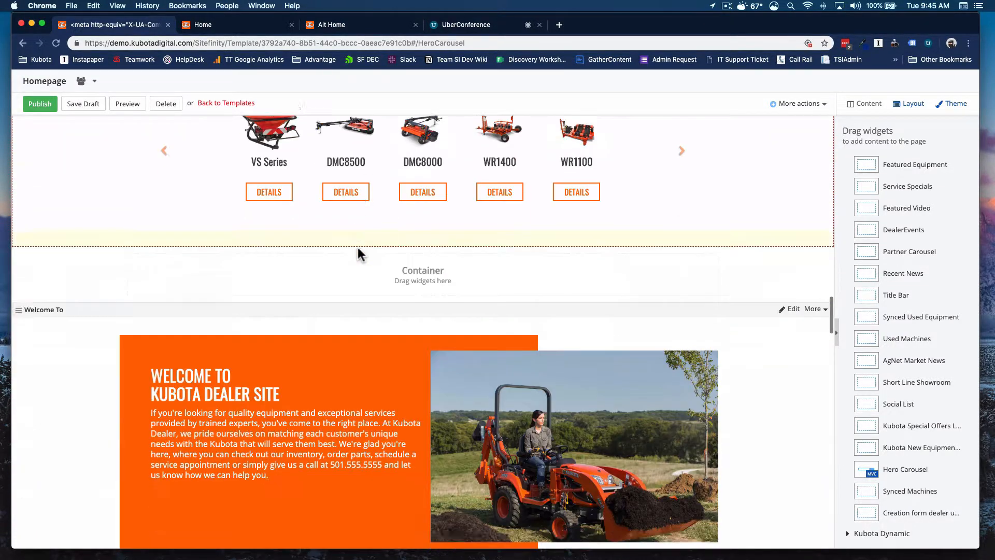
pyautogui.scroll(-2, 358, 254)
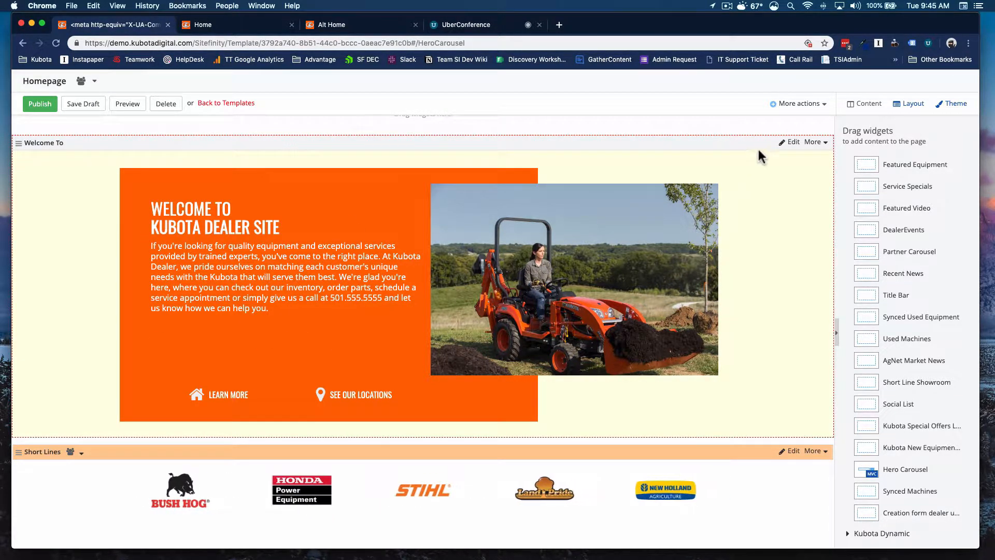
# Step: Open the Welcome To widget's Text Settings, review its heading, body copy, button icons and pages, and cancel
pyautogui.click(792, 142)
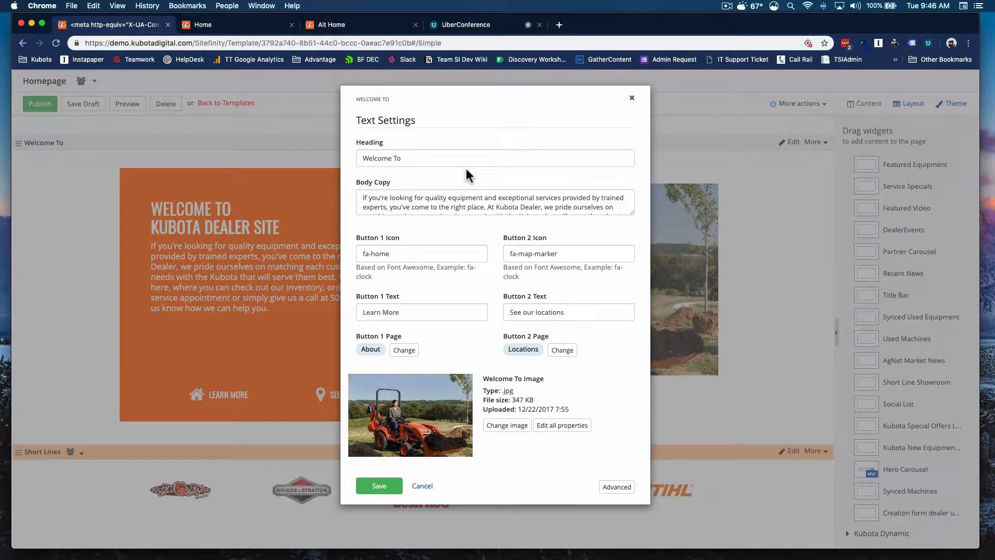
pyautogui.scroll(-3, 443, 201)
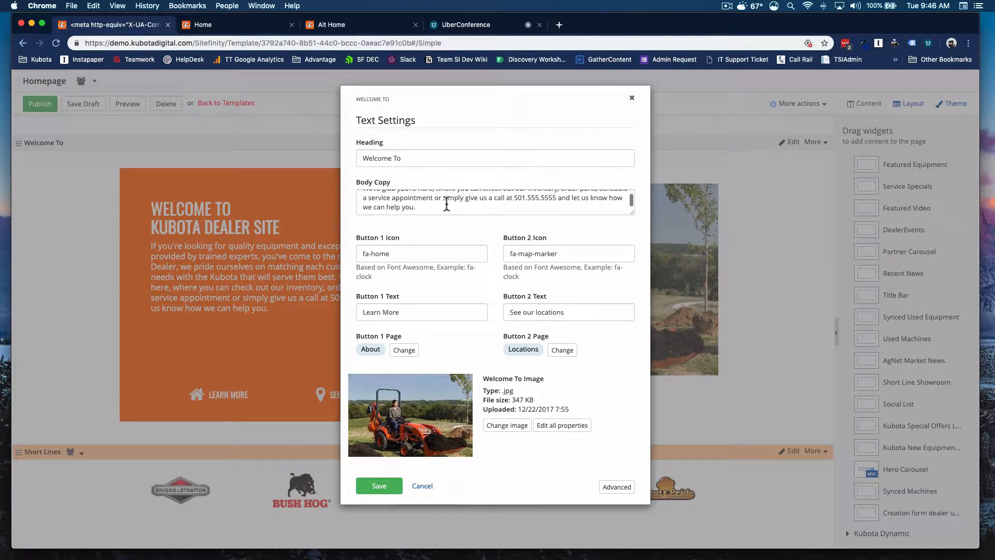
pyautogui.scroll(3, 446, 204)
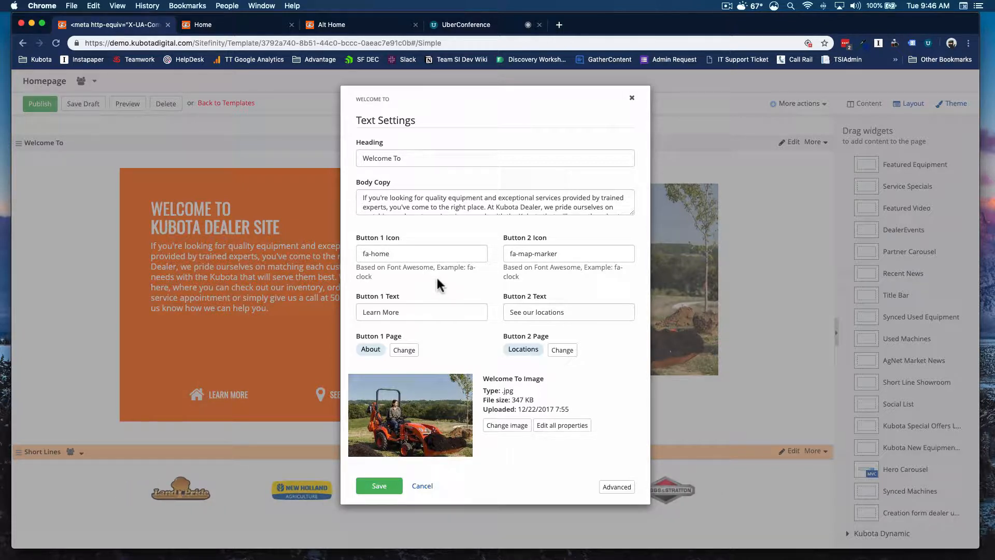
pyautogui.moveTo(387, 267); pyautogui.dragTo(434, 268)
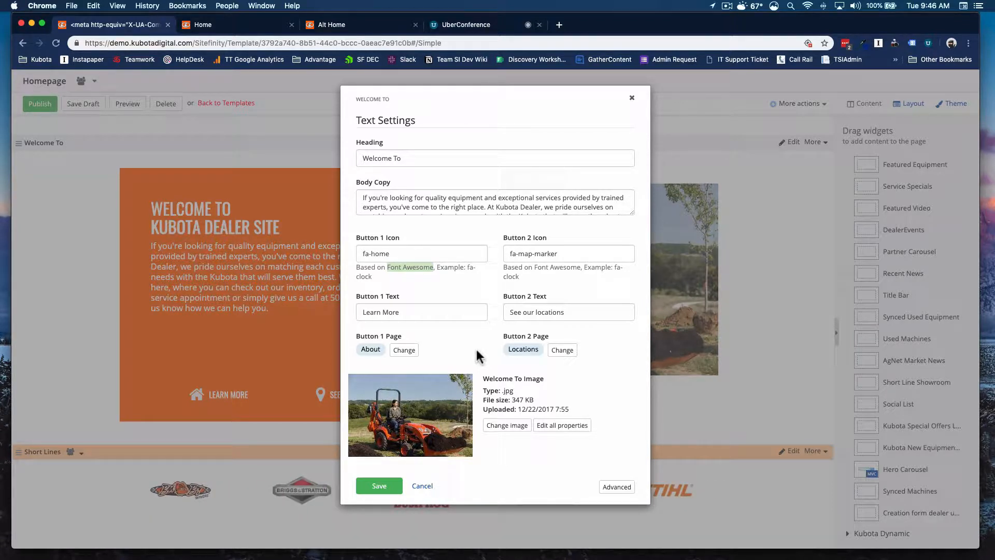
pyautogui.click(492, 303)
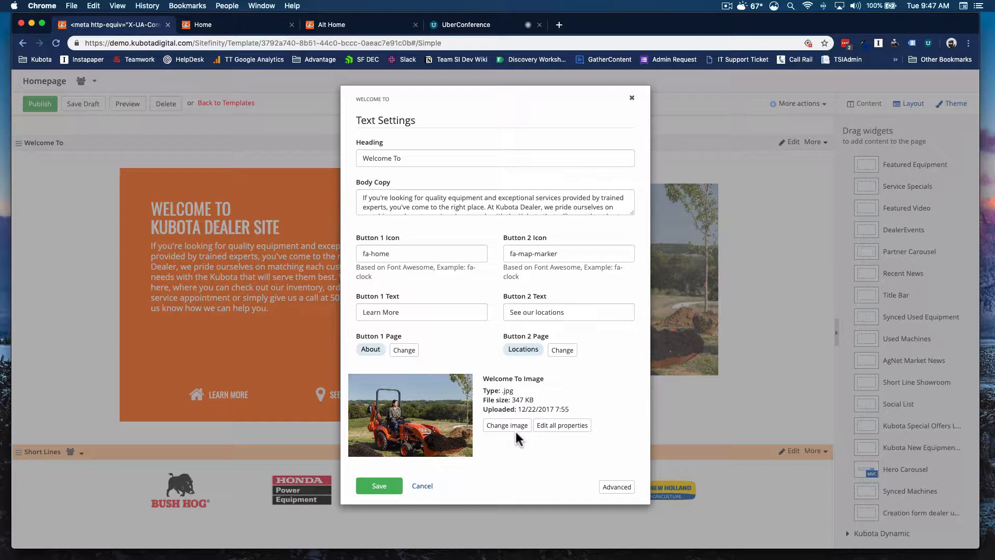
pyautogui.click(422, 486)
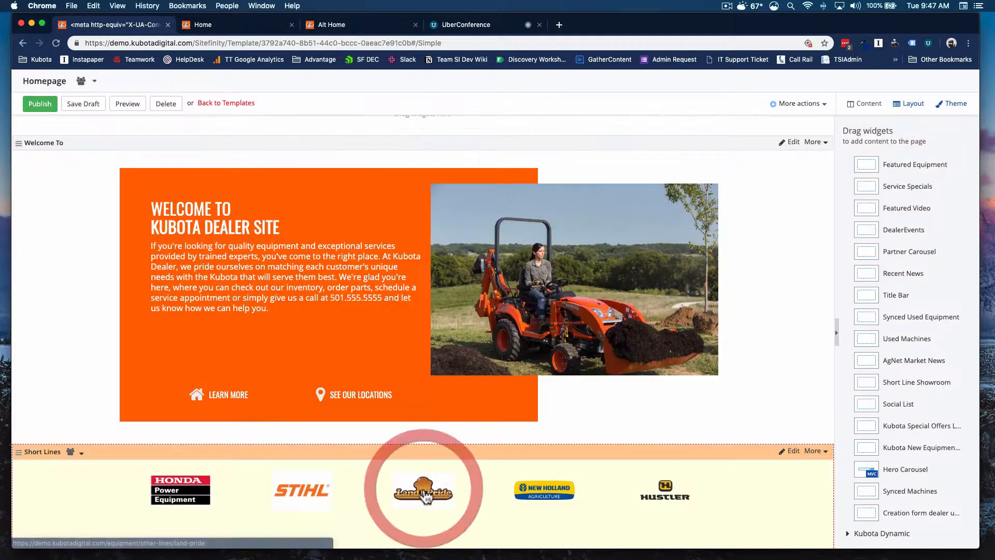
# Step: Scroll back up to the Hero Search and down again to review the page's sections down to New Kubota Search
pyautogui.scroll(-5, 605, 218)
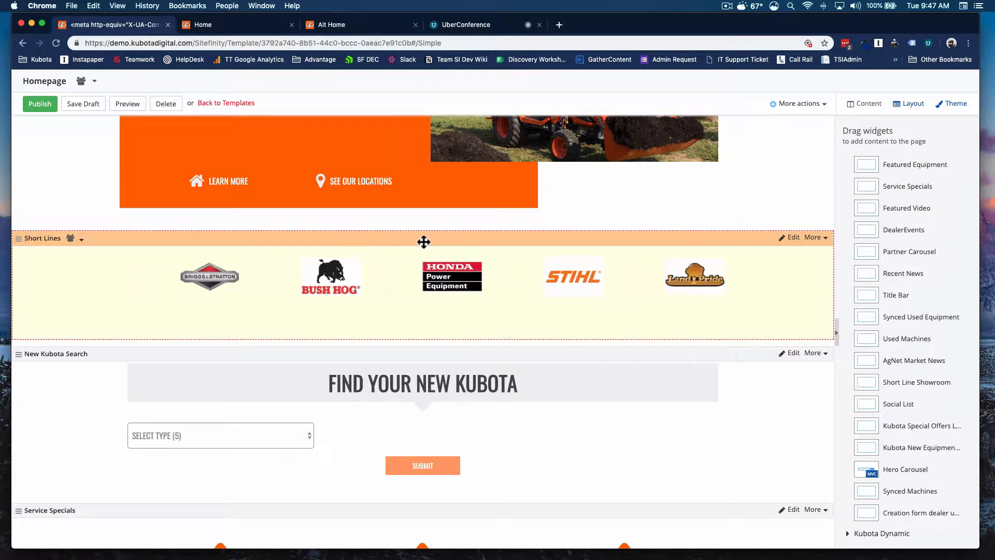
pyautogui.scroll(2, 428, 241)
pyautogui.scroll(3, 528, 311)
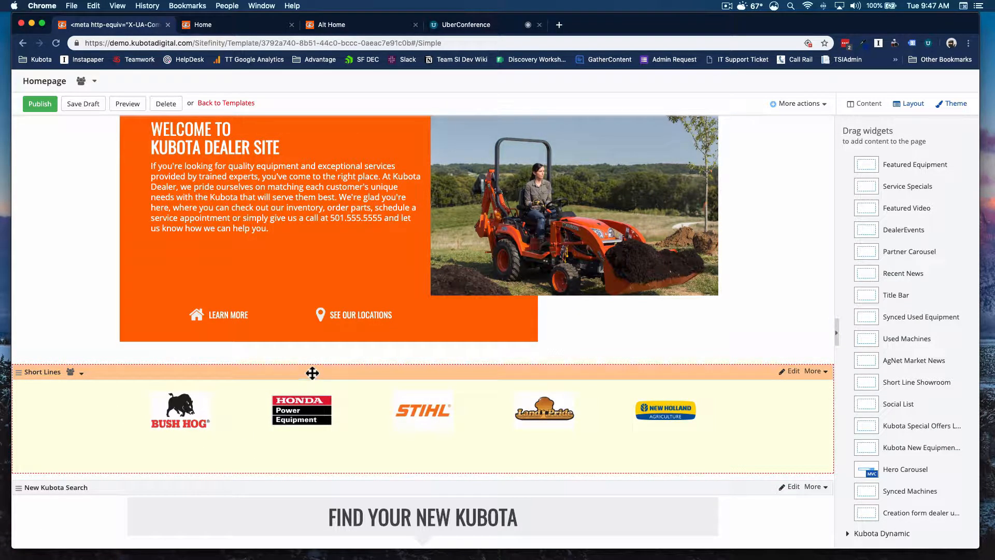
pyautogui.scroll(10, 319, 283)
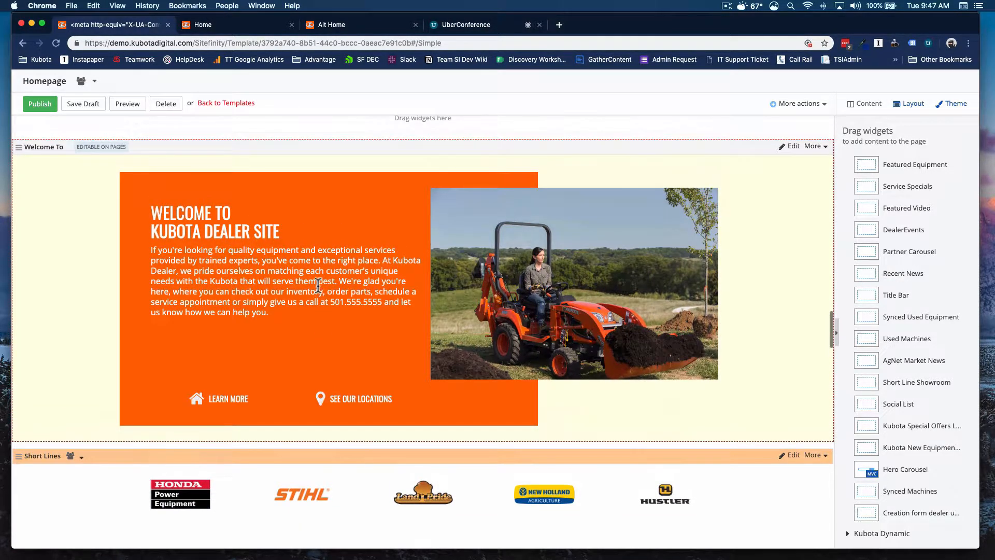
pyautogui.scroll(20, 317, 284)
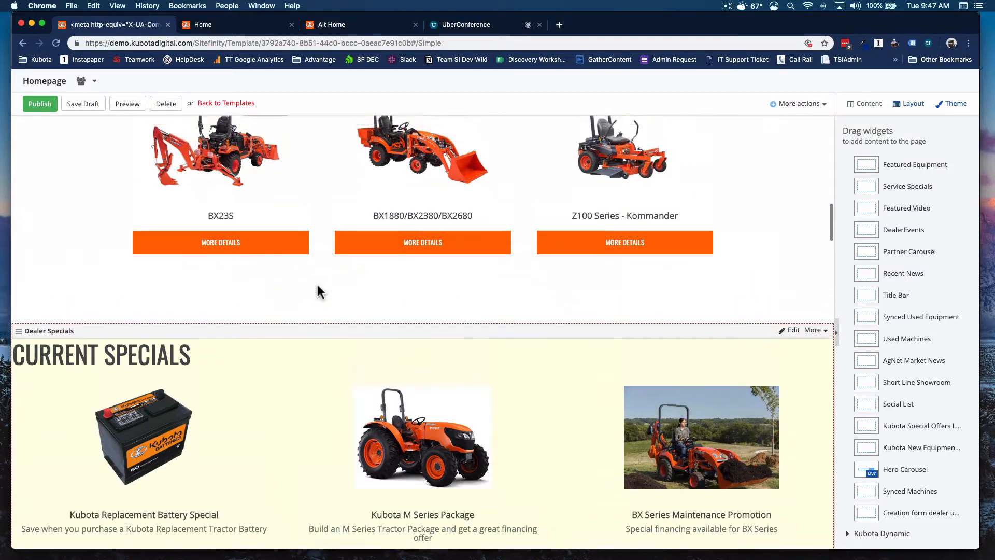
pyautogui.scroll(4, 380, 270)
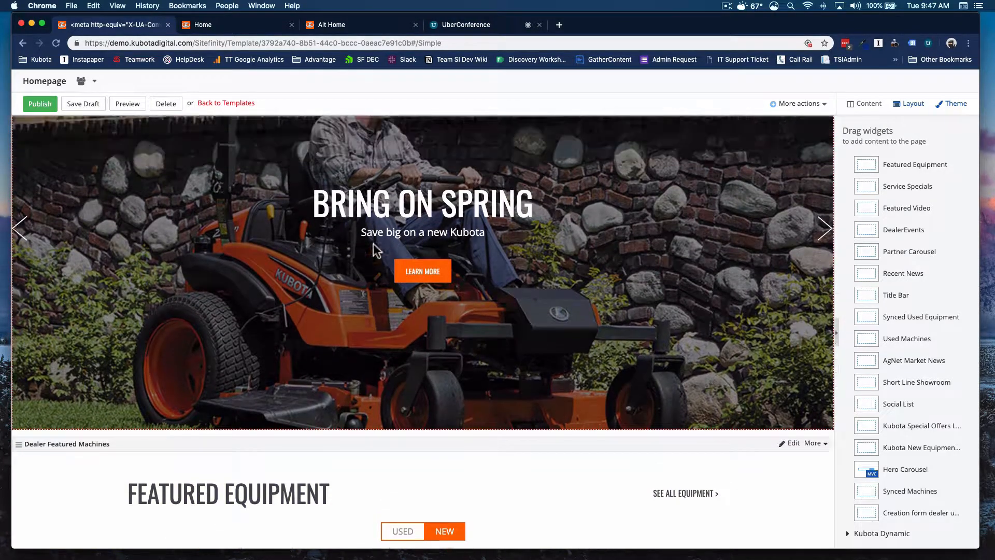
pyautogui.scroll(-20, 482, 306)
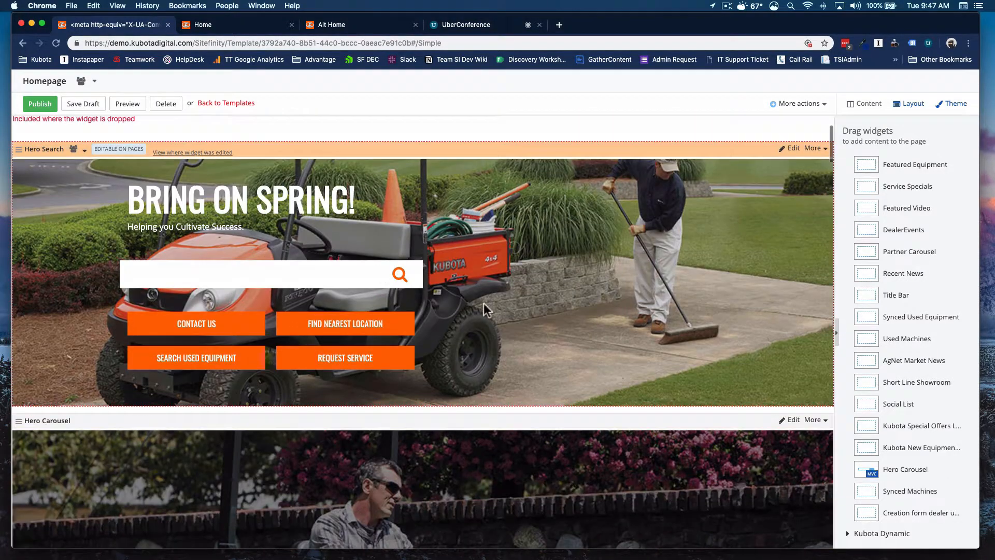
pyautogui.scroll(-10, 471, 299)
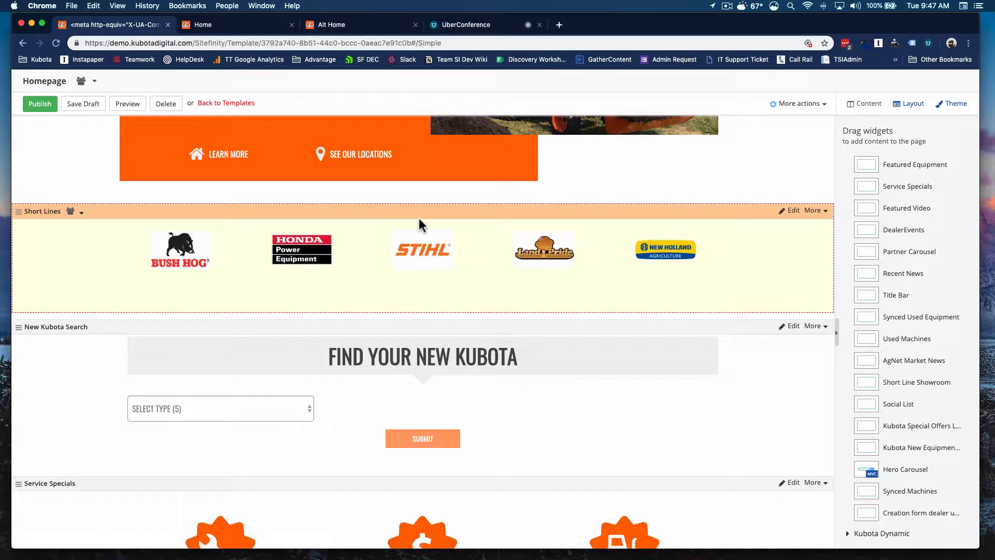
pyautogui.scroll(-5, 419, 220)
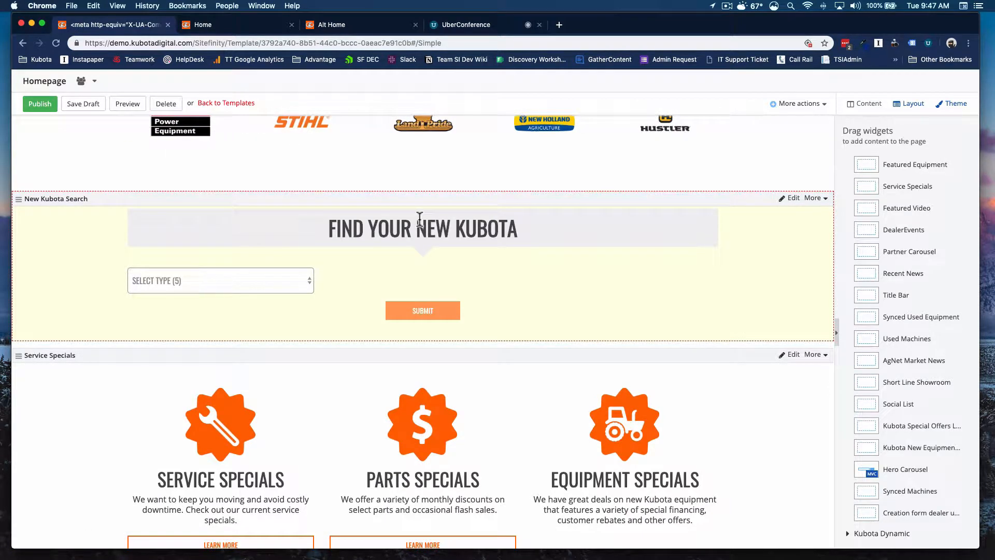
# Step: Test the New Kubota Search filters by choosing the Construction type and the Compact Excavators category
pyautogui.click(280, 281)
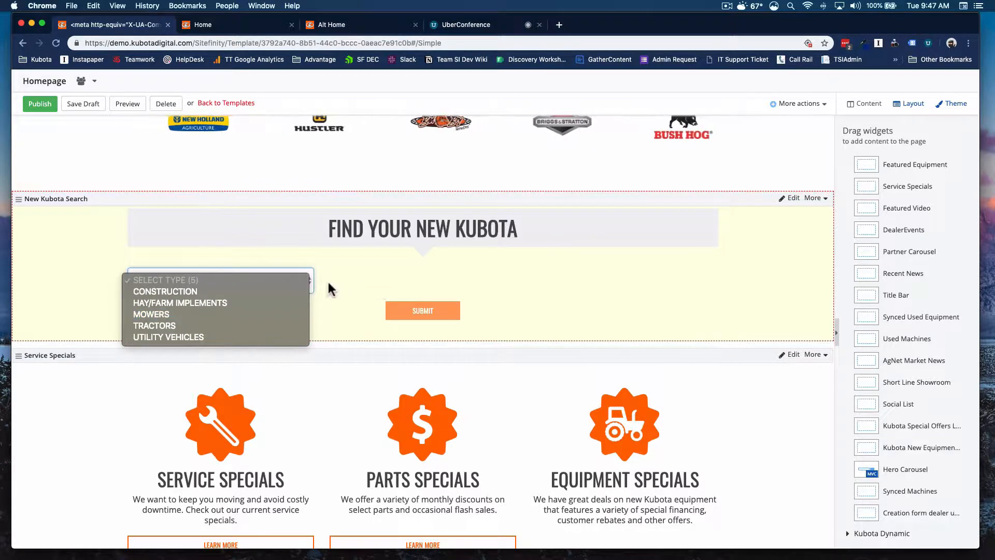
pyautogui.click(271, 291)
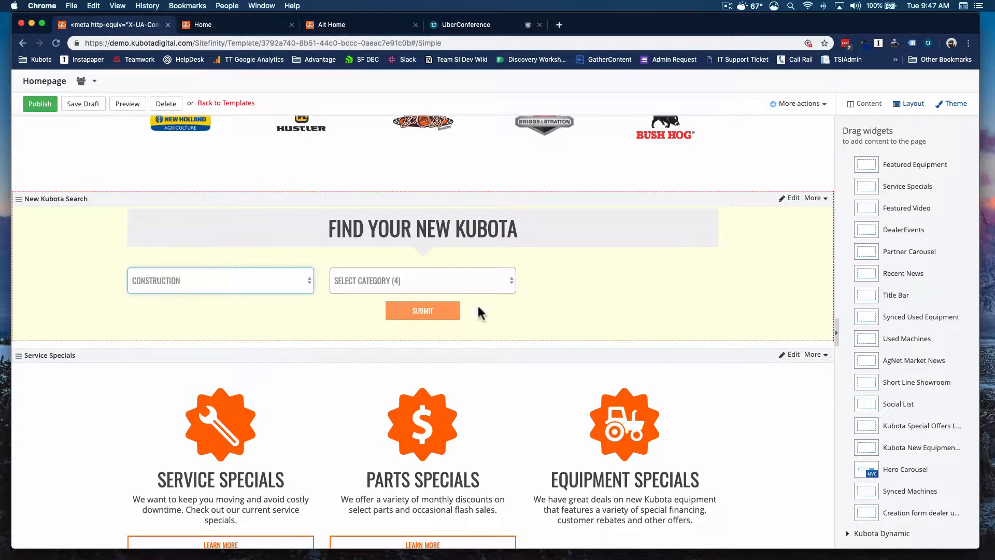
pyautogui.click(511, 282)
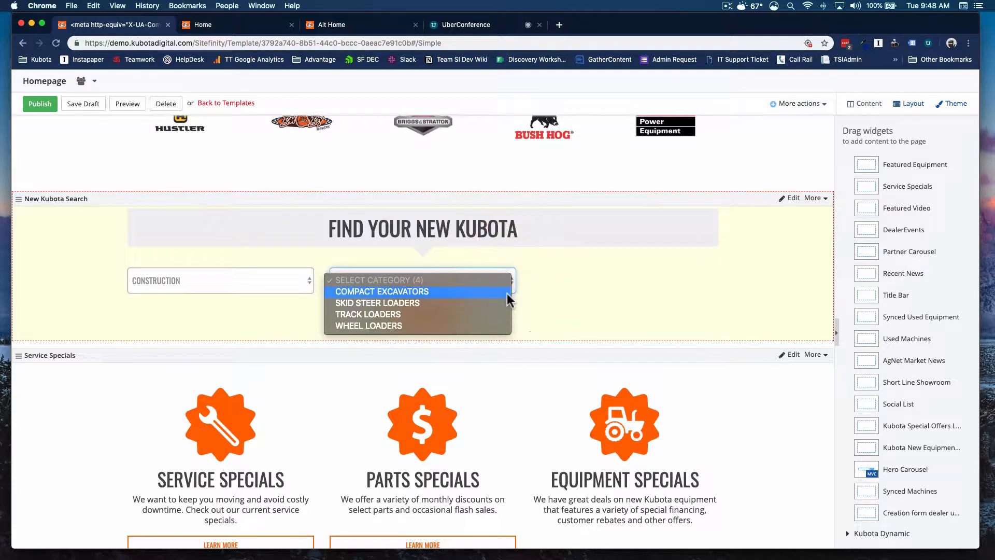
pyautogui.click(507, 293)
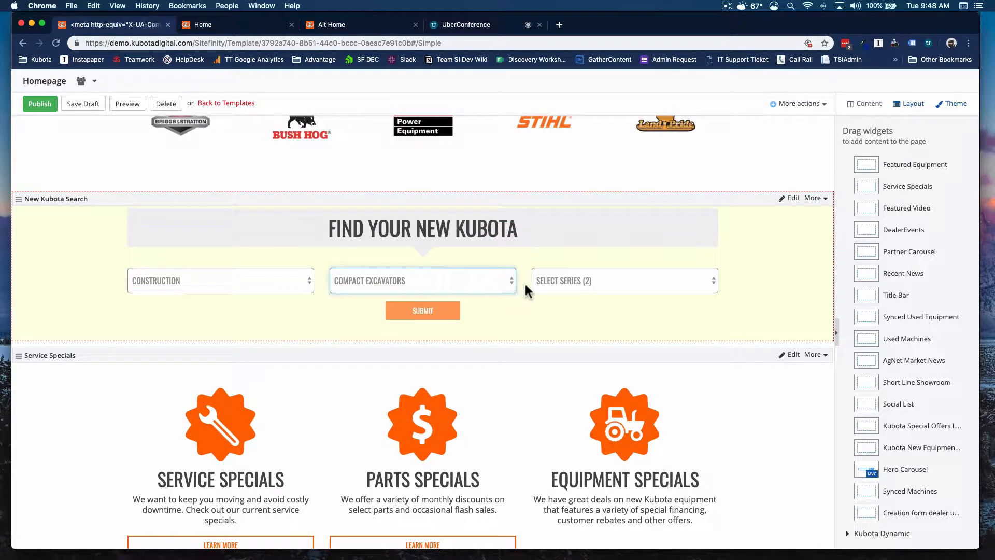
# Step: Switch the Series Browser to the Tractors tab and page through its models with the carousel arrows
pyautogui.scroll(15, 523, 281)
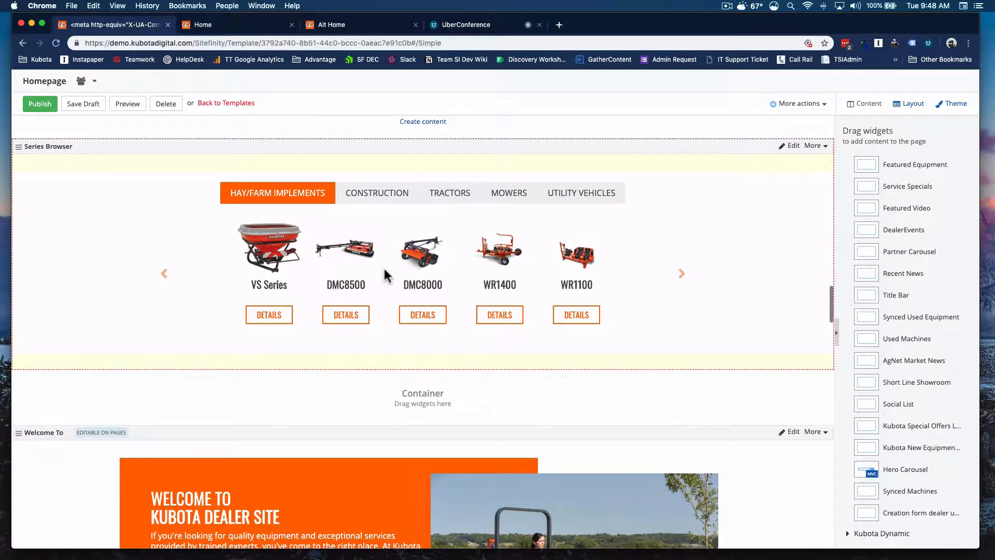
pyautogui.scroll(-15, 402, 266)
pyautogui.scroll(-1, 402, 266)
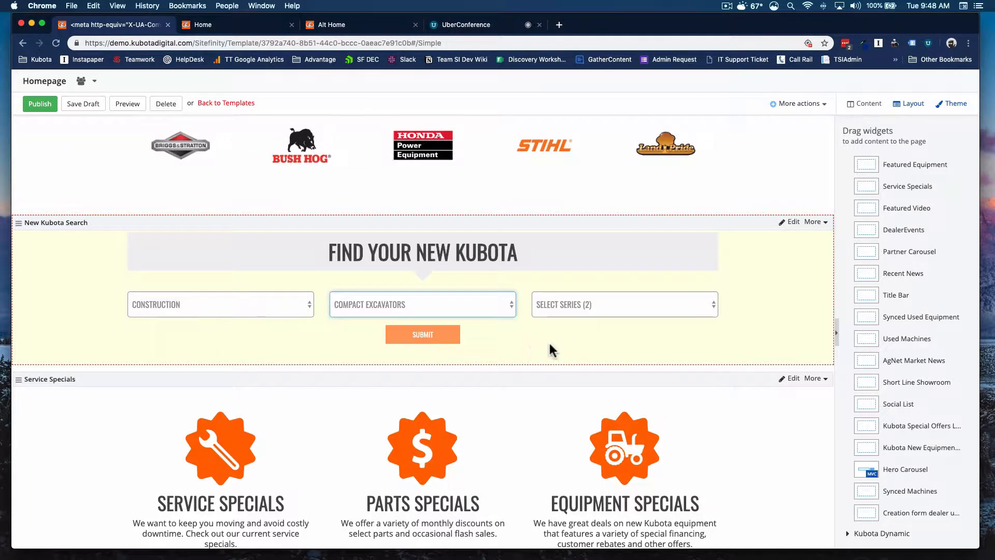
pyautogui.scroll(5, 555, 350)
pyautogui.scroll(10, 562, 340)
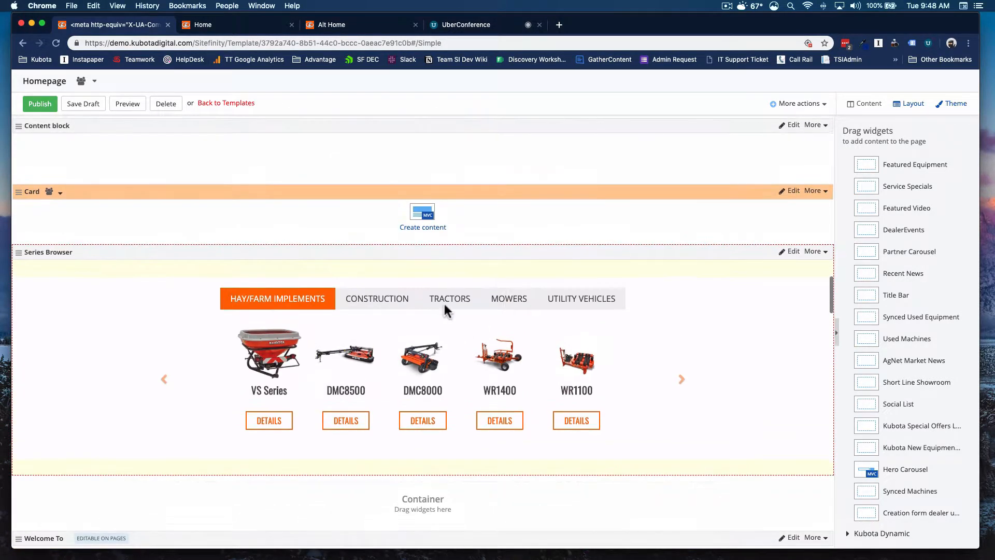
pyautogui.click(448, 299)
pyautogui.click(682, 376)
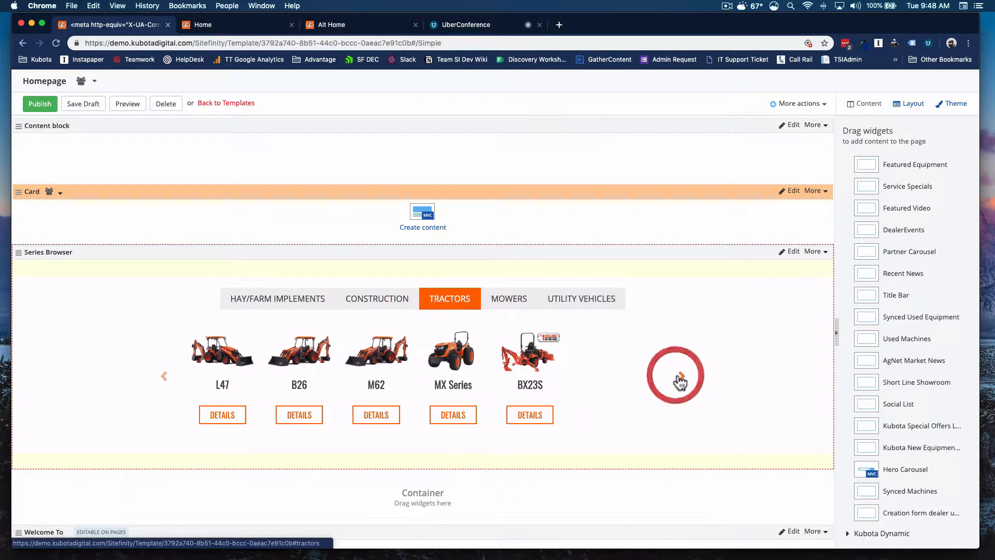
pyautogui.click(680, 376)
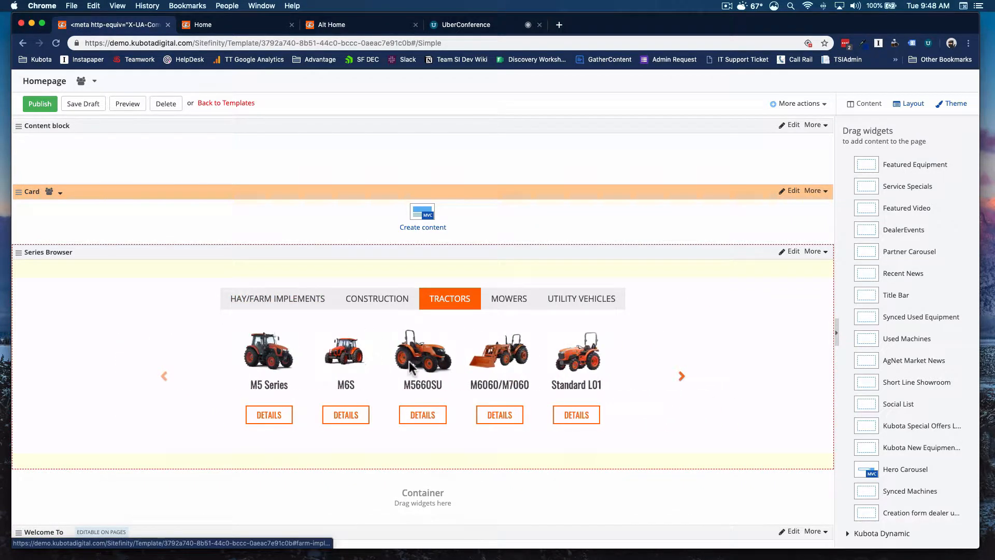
pyautogui.scroll(-7, 415, 357)
pyautogui.scroll(-10, 411, 368)
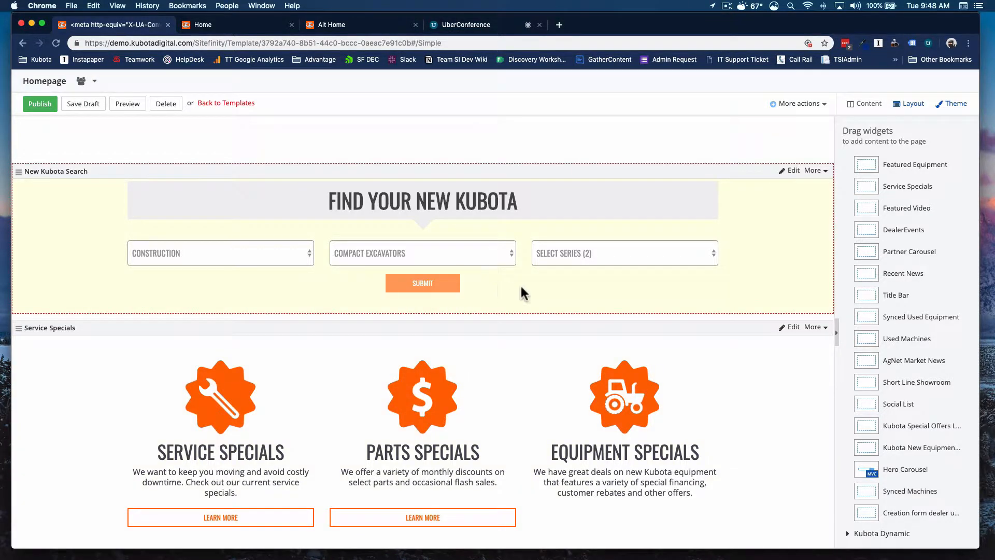
# Step: Scroll to the Service Specials widget, open its settings and review the Service Specials heading and body text
pyautogui.scroll(-1, 544, 321)
pyautogui.scroll(-3, 544, 317)
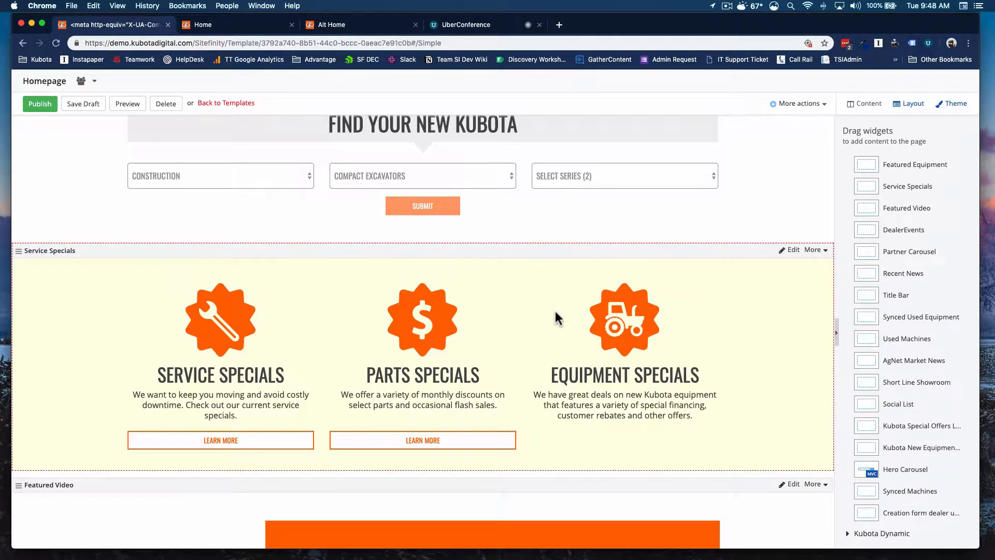
pyautogui.scroll(-7, 555, 322)
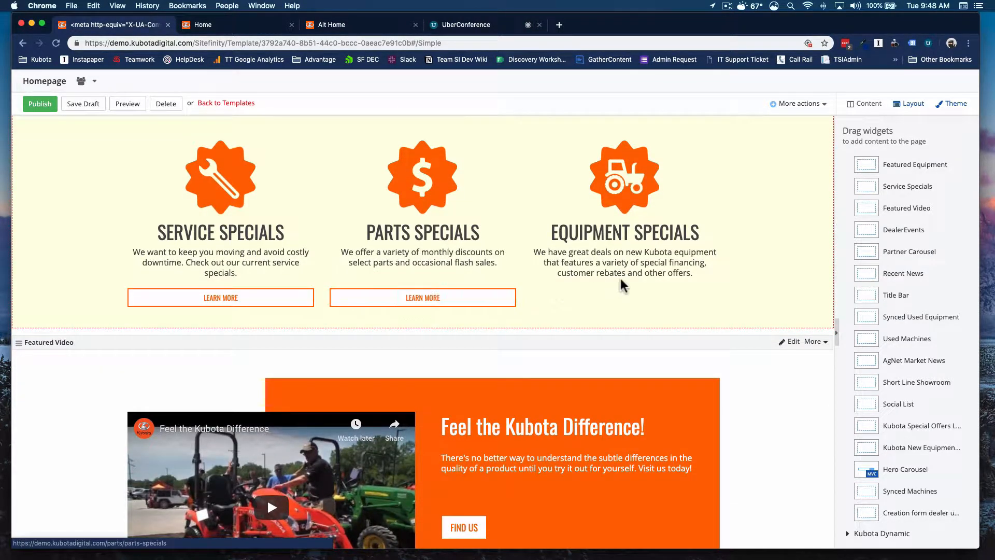
pyautogui.scroll(2, 602, 280)
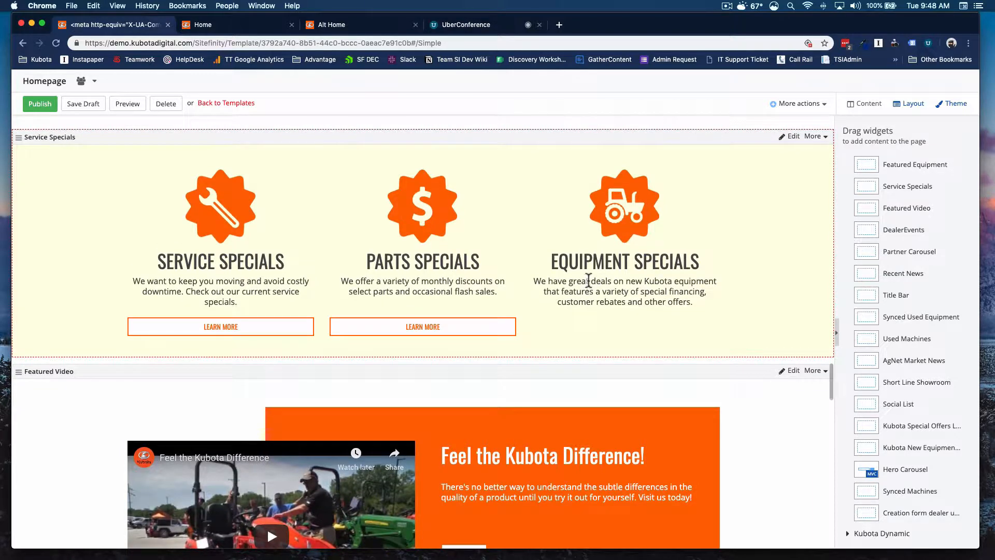
pyautogui.click(791, 138)
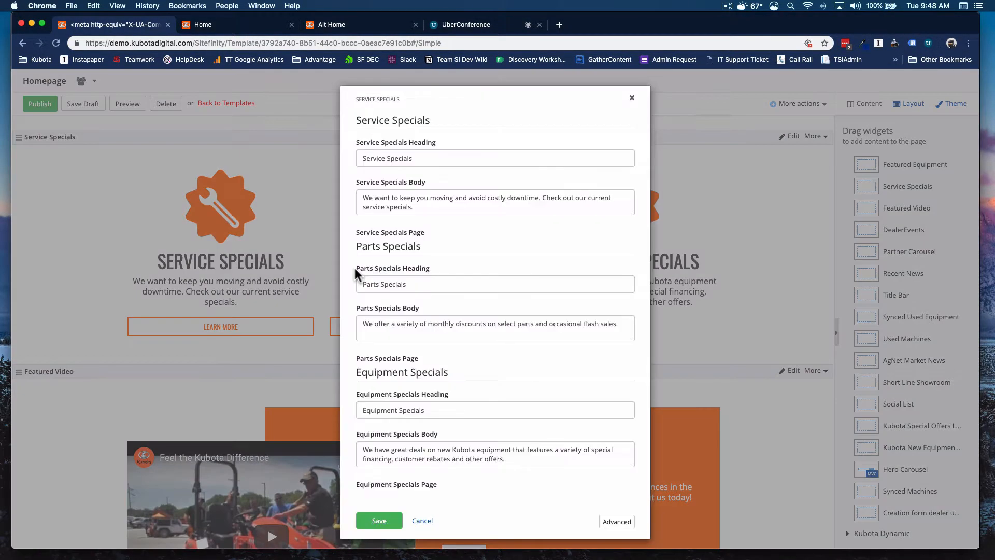
pyautogui.moveTo(382, 160); pyautogui.dragTo(415, 157)
pyautogui.click(415, 157)
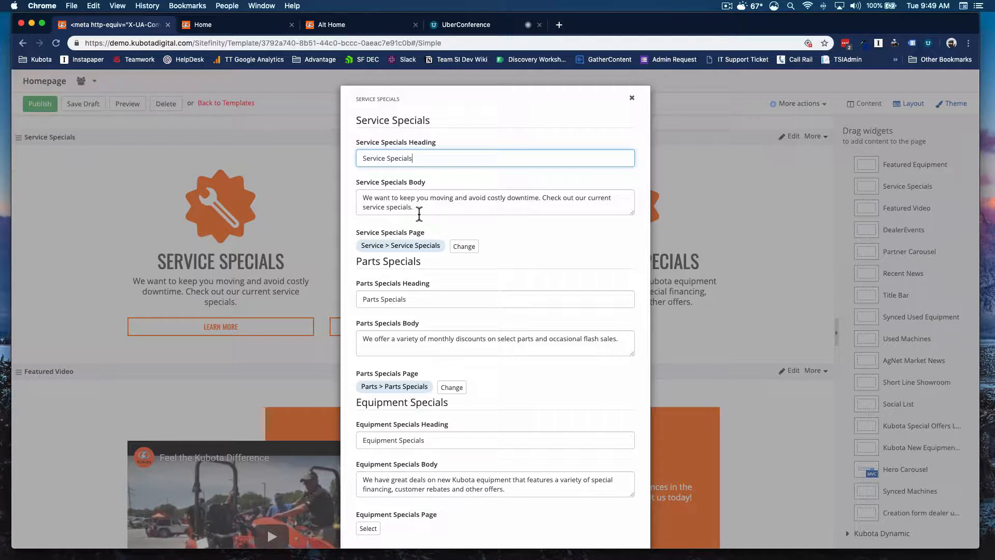
pyautogui.tripleClick(382, 156)
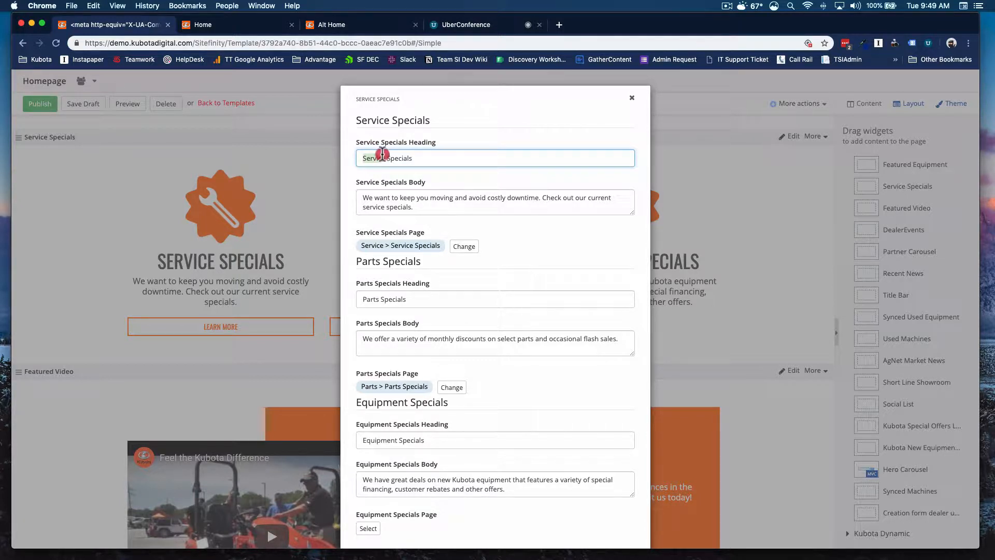
pyautogui.tripleClick(396, 202)
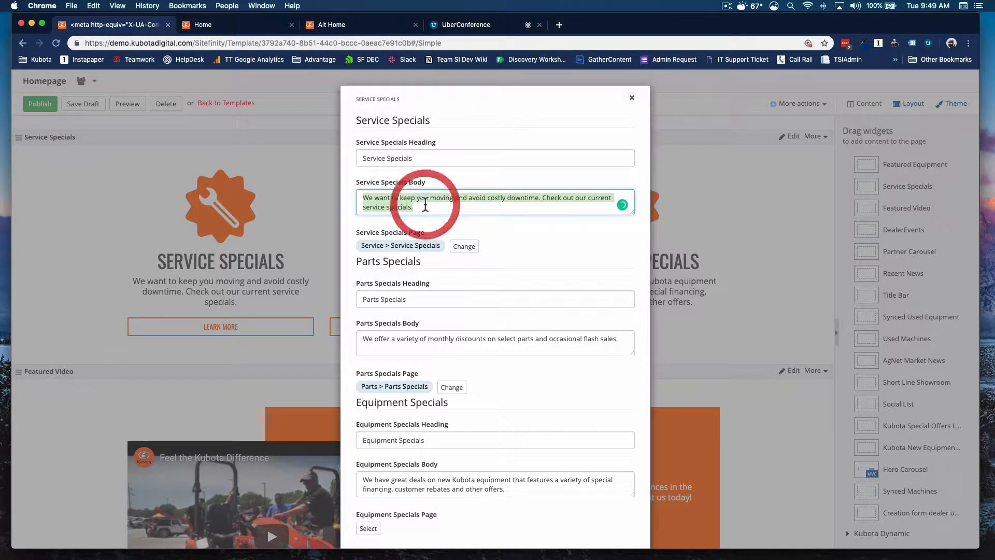
pyautogui.click(409, 208)
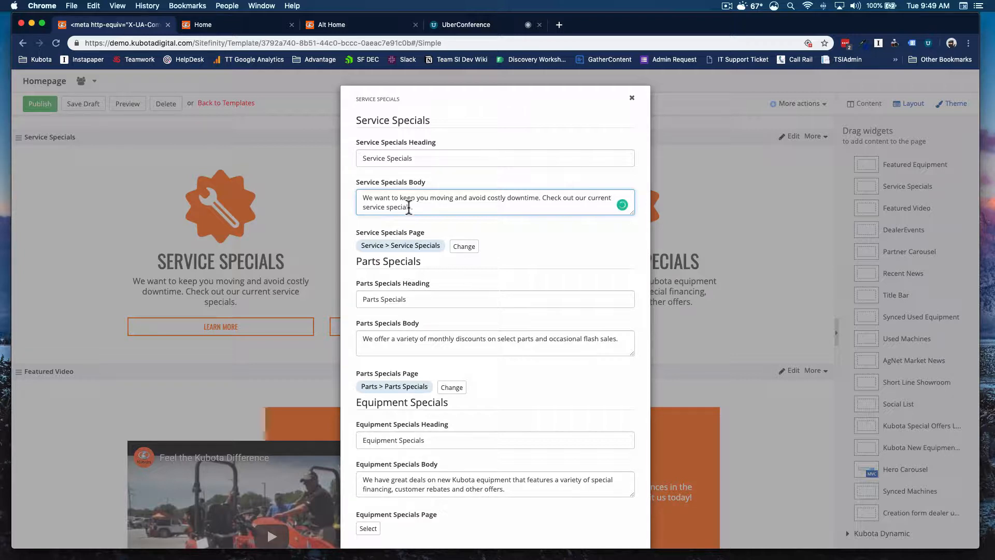
pyautogui.click(408, 207)
pyautogui.moveTo(409, 207); pyautogui.dragTo(362, 196)
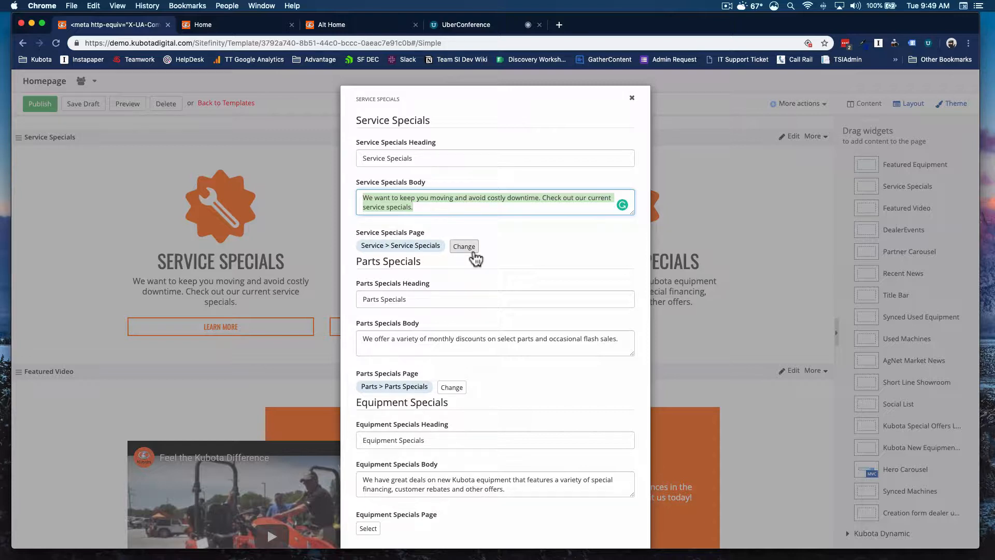
# Step: Set the Equipment Specials Page to Equipment > Equipment Specials and save the Service Specials widget
pyautogui.scroll(-1, 451, 259)
pyautogui.scroll(-1, 450, 259)
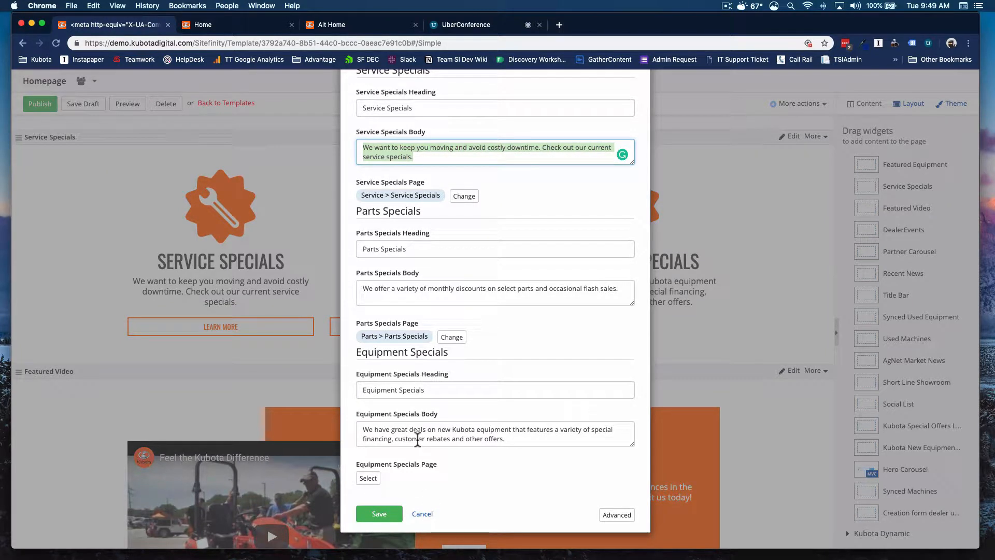
pyautogui.click(368, 478)
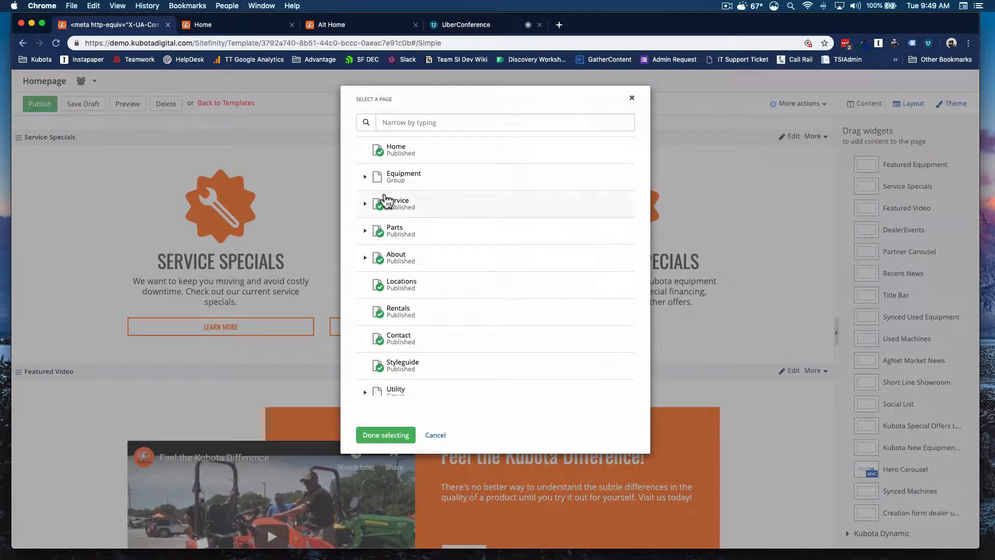
pyautogui.click(365, 179)
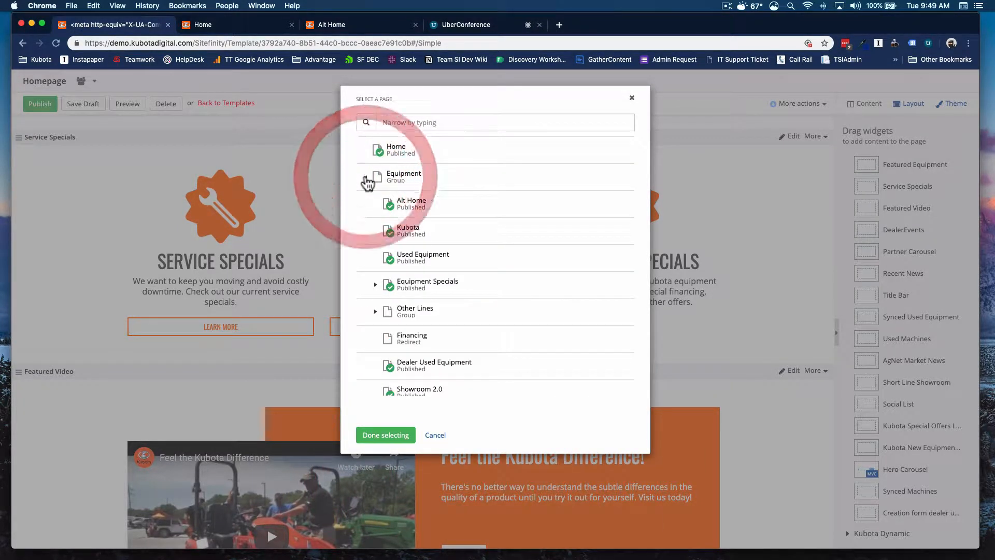
pyautogui.click(405, 287)
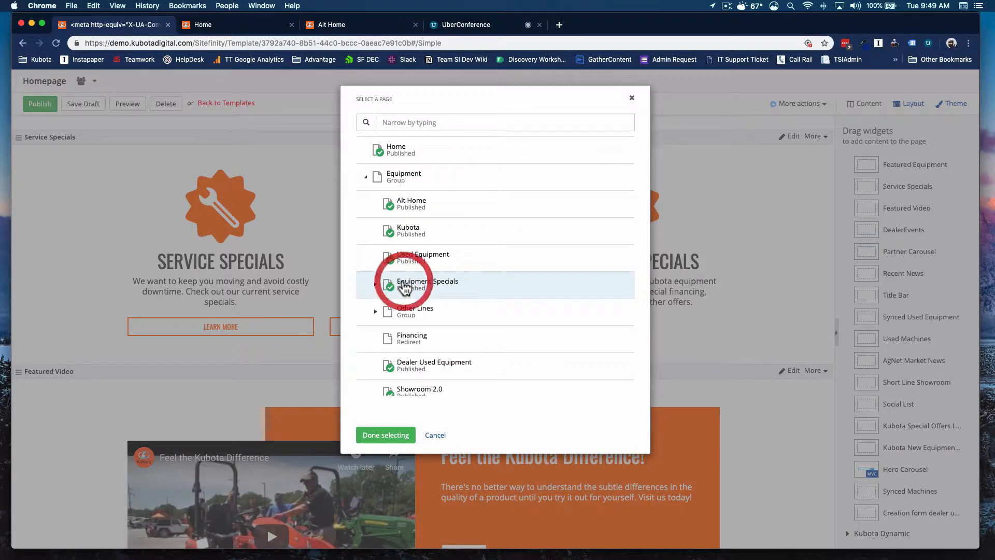
pyautogui.click(388, 436)
pyautogui.click(381, 515)
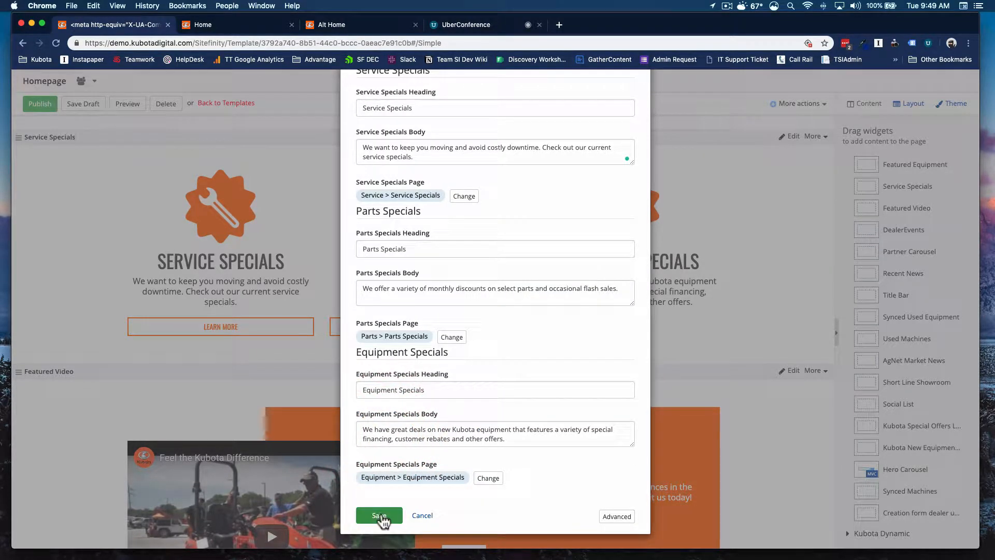
# Step: Open the Featured Video widget's settings and review its heading, body, button page and video embed code
pyautogui.scroll(-15, 622, 316)
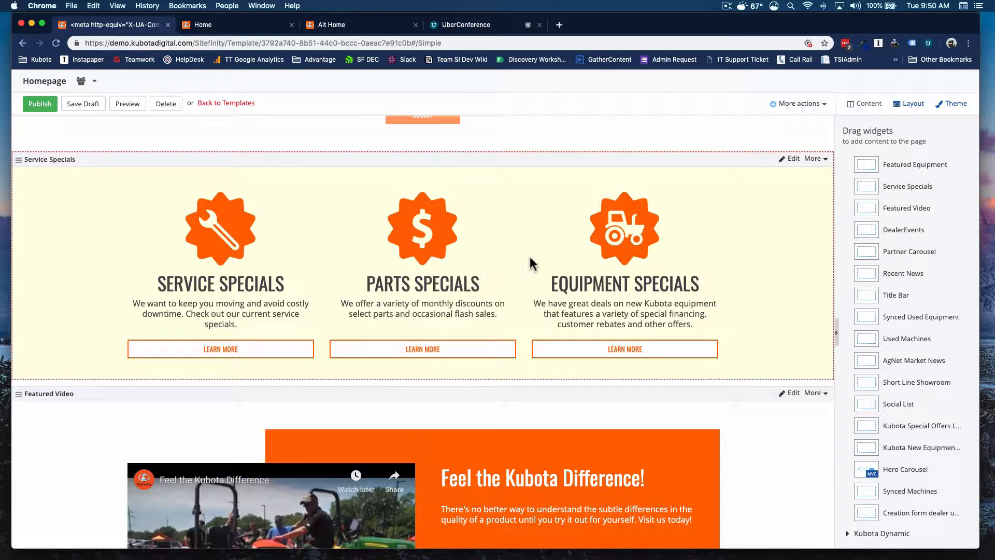
pyautogui.scroll(-5, 564, 250)
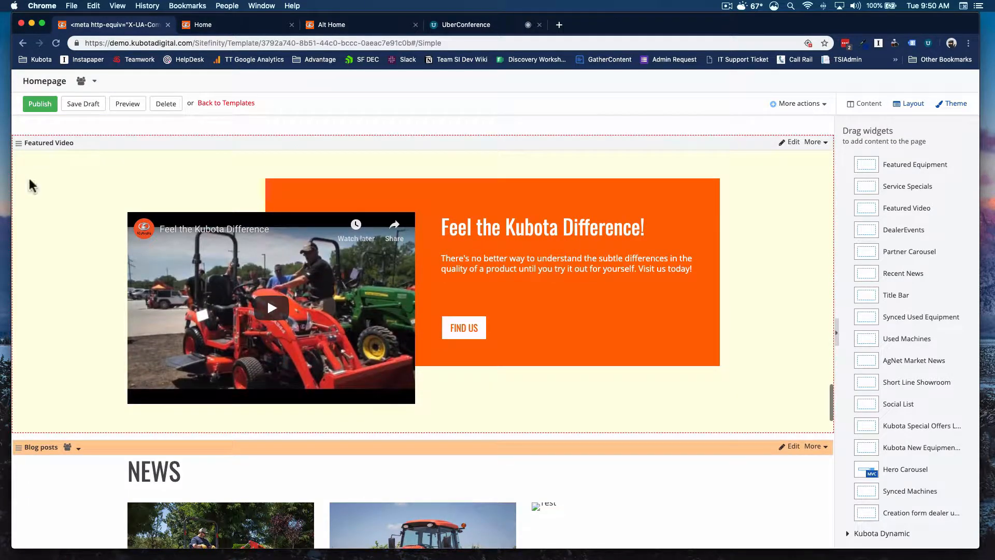
pyautogui.click(789, 145)
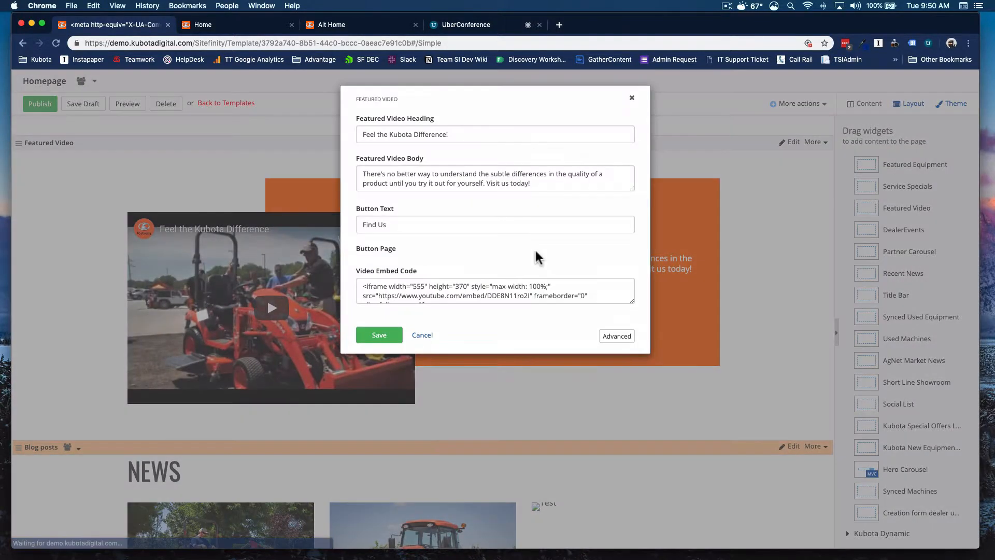
pyautogui.click(446, 133)
pyautogui.tripleClick(446, 133)
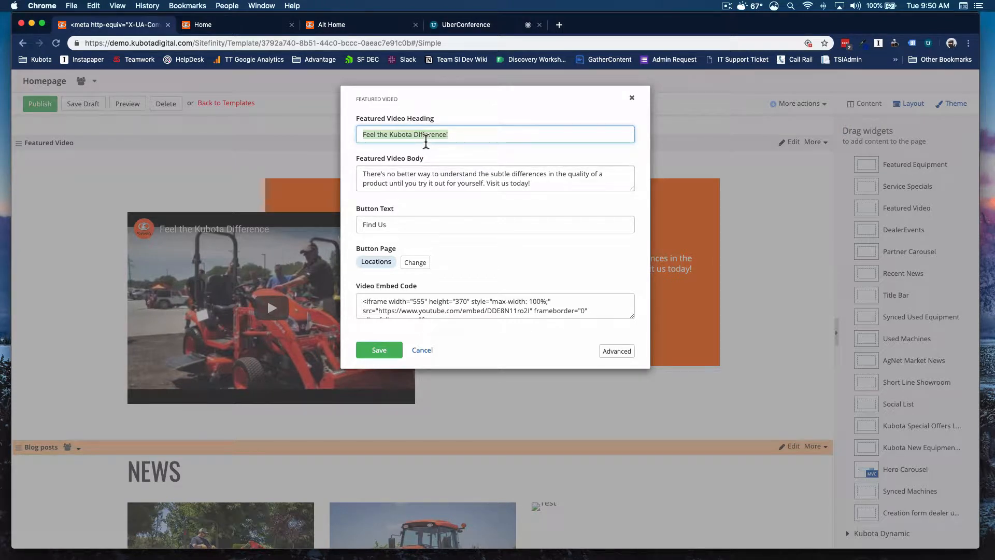
pyautogui.tripleClick(433, 182)
pyautogui.click(498, 183)
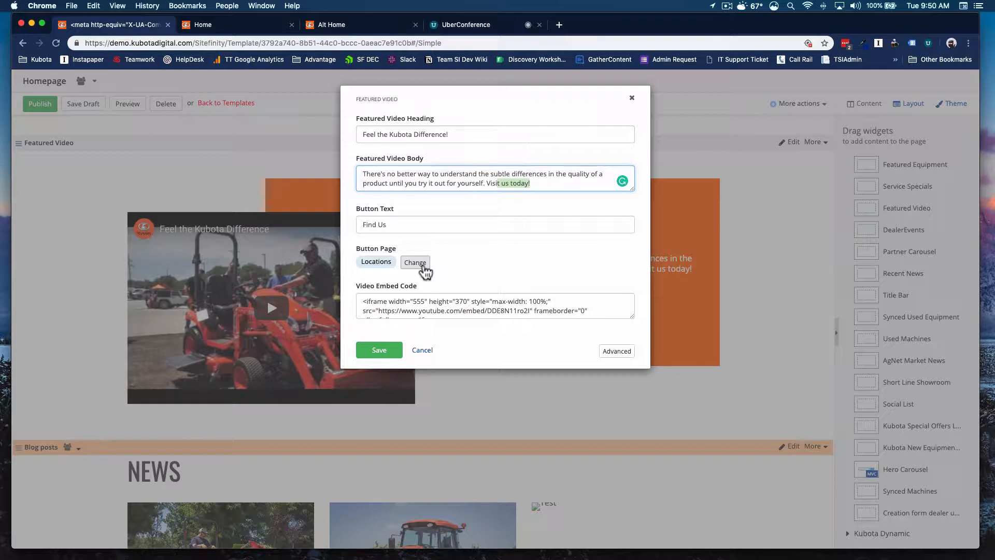
pyautogui.scroll(-1, 456, 309)
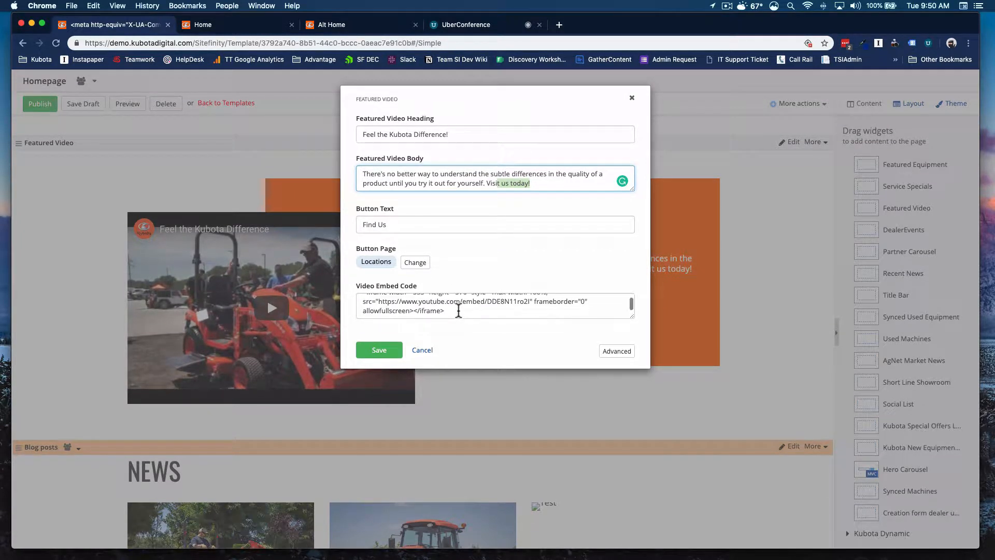
pyautogui.click(560, 27)
pyautogui.write('youtube')
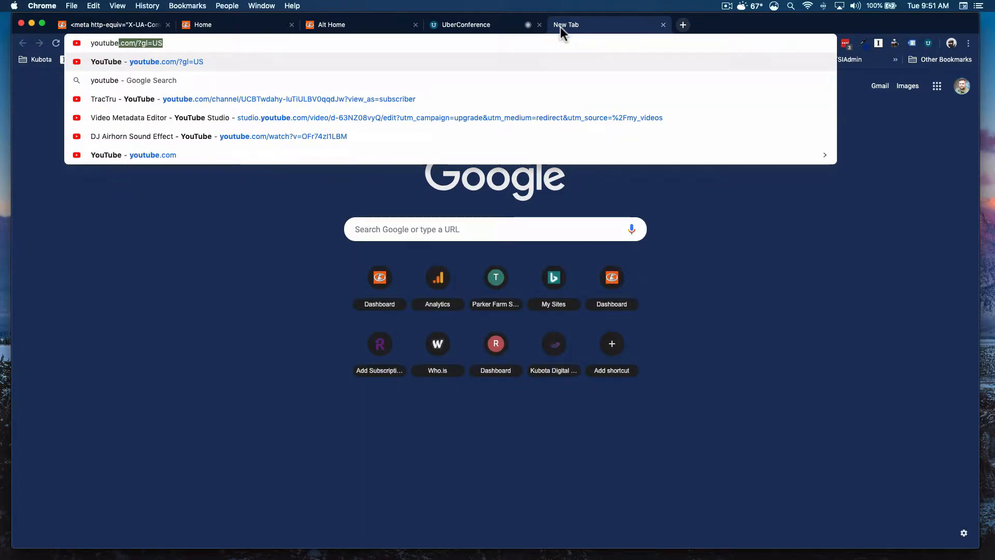
pyautogui.write(' kubota')
pyautogui.press('Return')
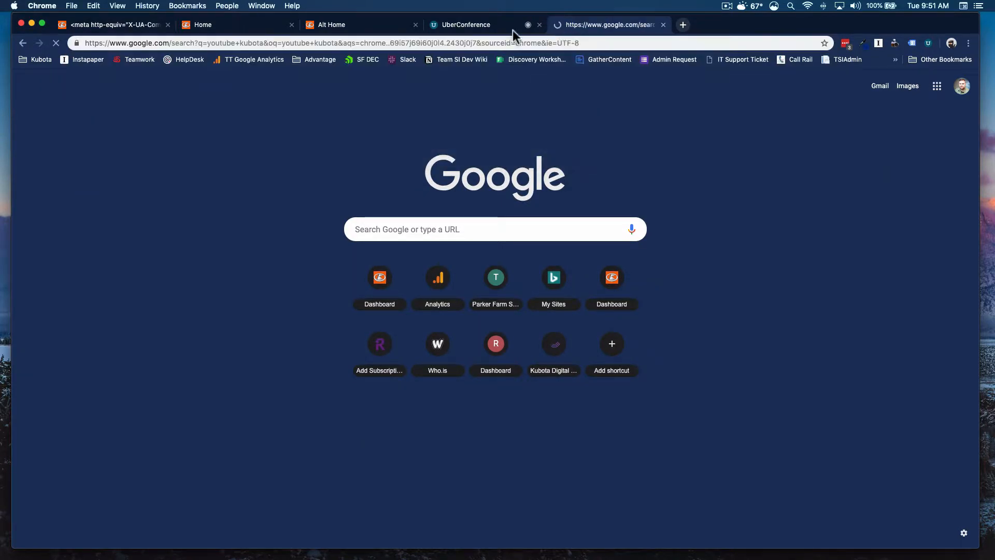
pyautogui.click(175, 164)
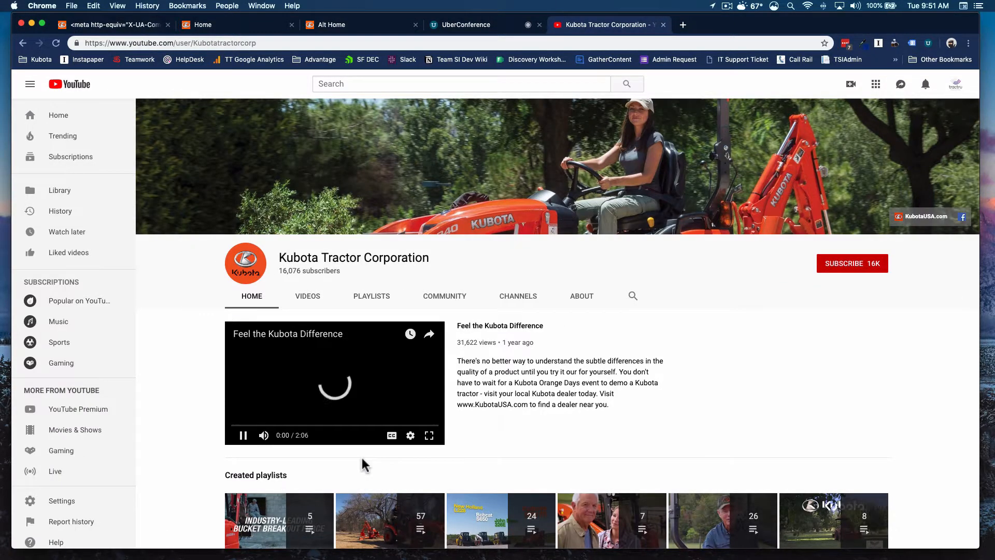
pyautogui.scroll(-3, 362, 456)
pyautogui.click(389, 523)
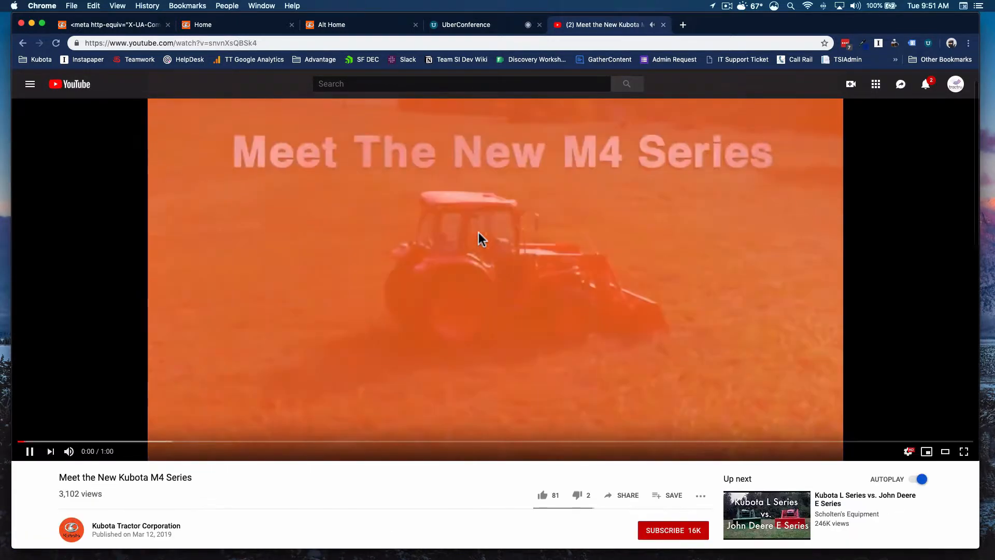
# Step: Open the video's share options and copy its embed code
pyautogui.click(479, 233)
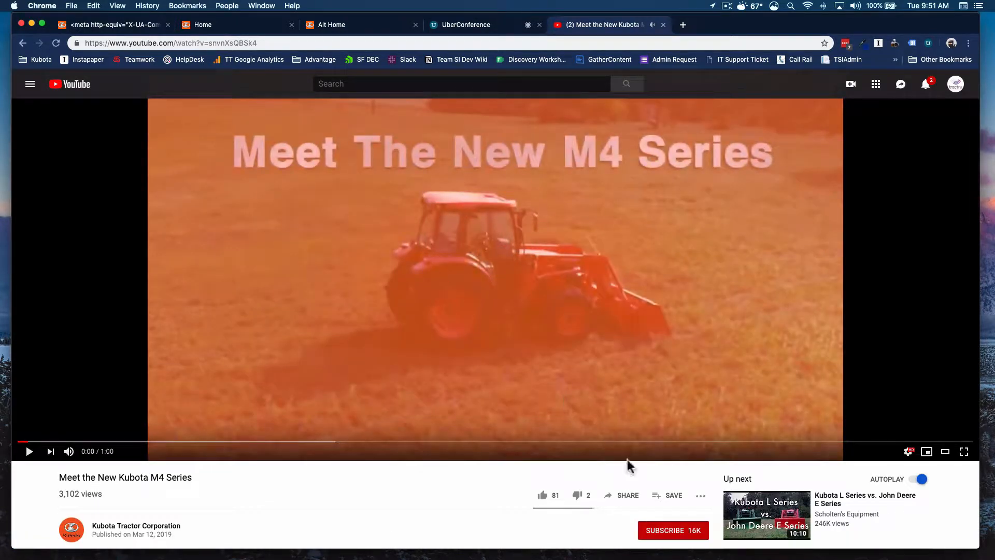
pyautogui.click(620, 498)
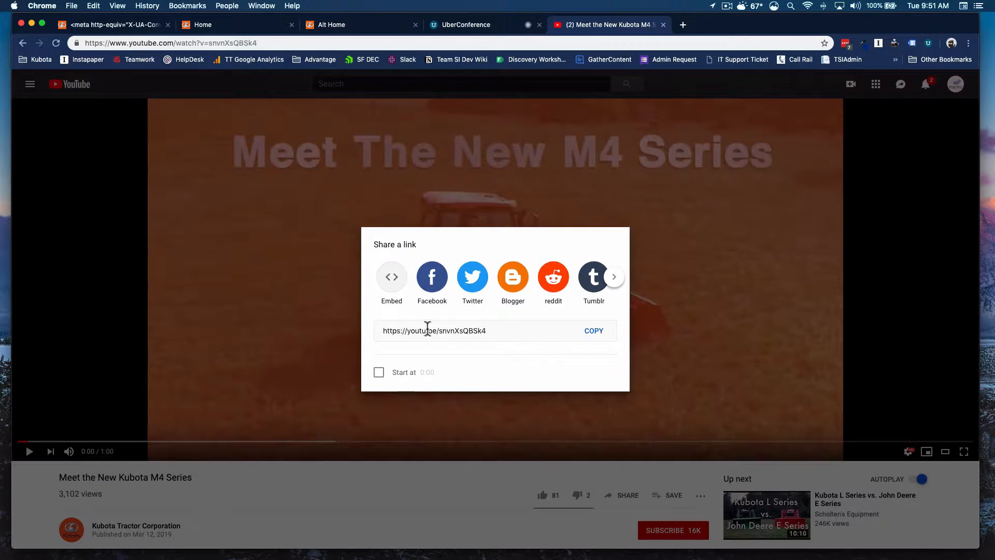
pyautogui.click(392, 283)
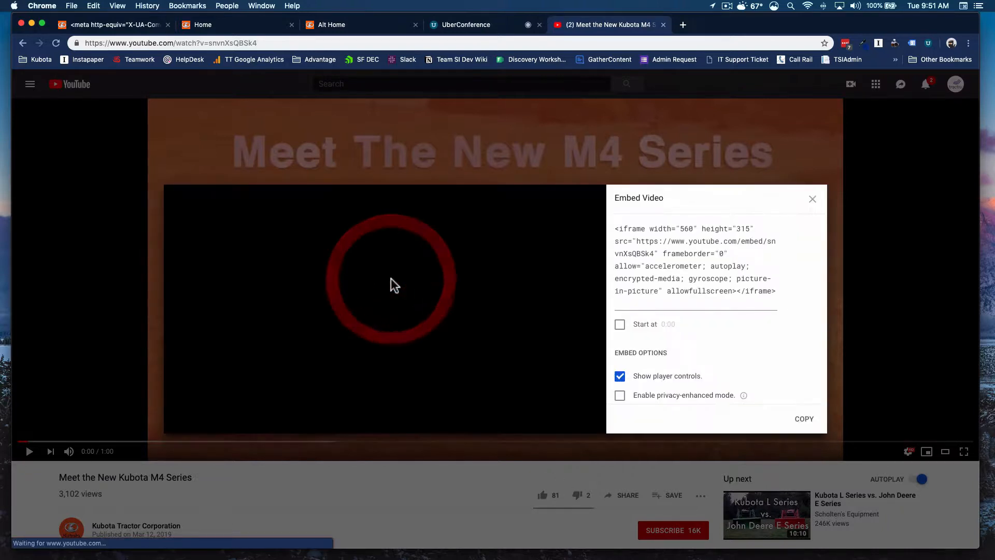
pyautogui.click(677, 265)
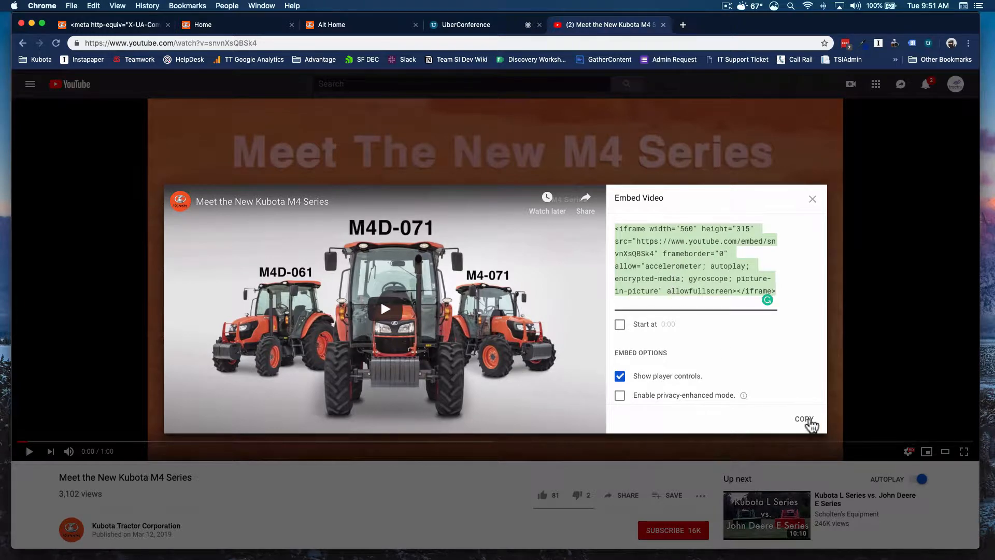
pyautogui.click(804, 419)
# Step: Return to the Sitefinity tab, inspect the Video Embed Code field, and cancel the Featured Video settings
pyautogui.click(124, 25)
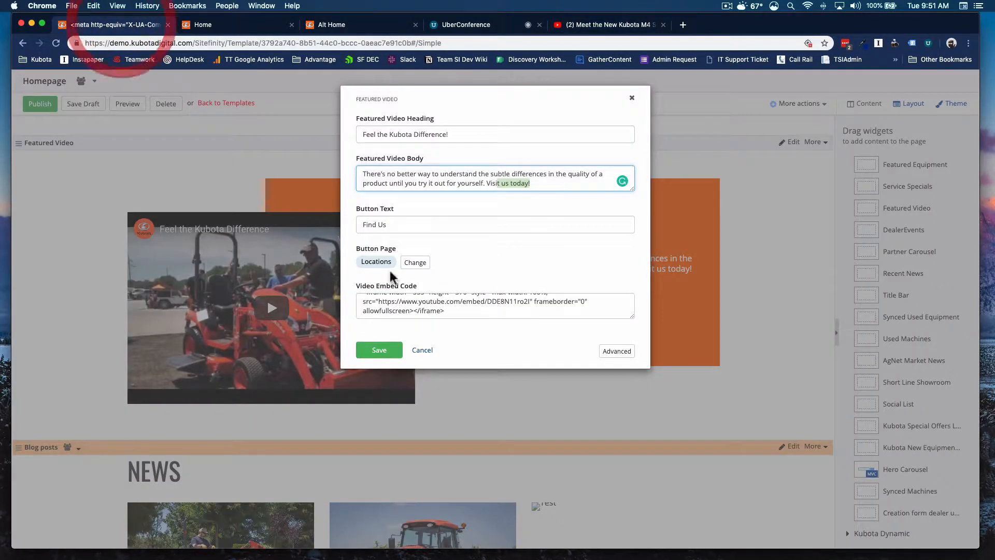
pyautogui.click(462, 315)
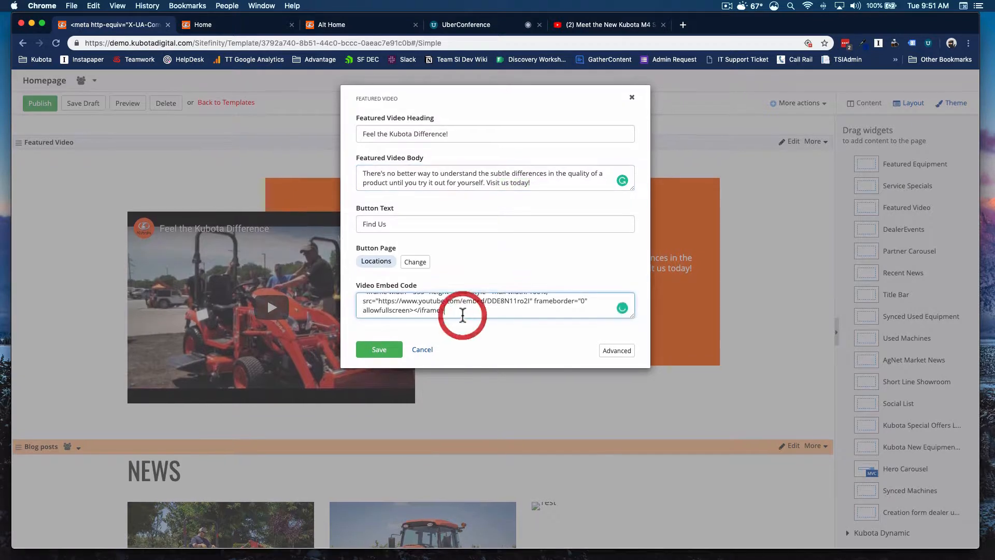
pyautogui.scroll(1, 462, 315)
pyautogui.scroll(-1, 461, 313)
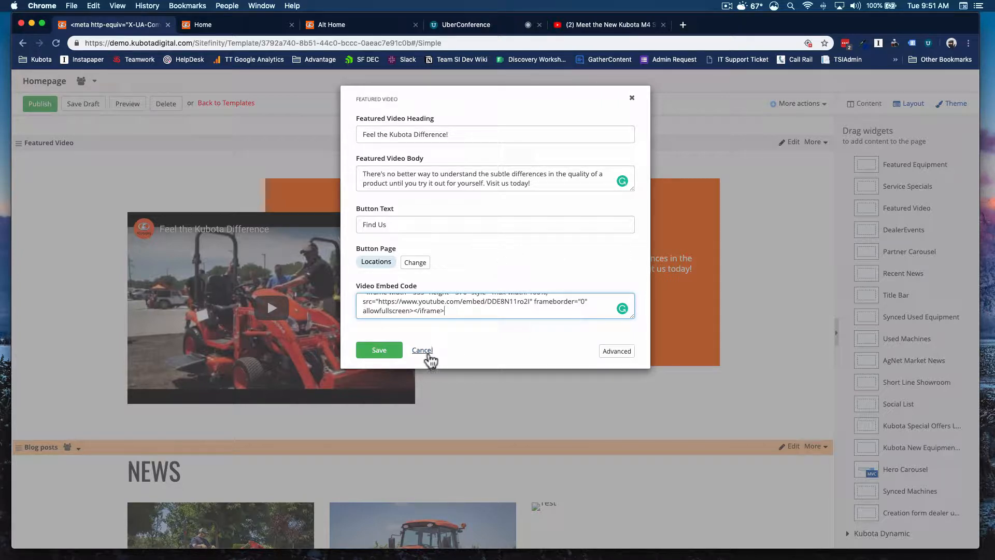
pyautogui.click(422, 350)
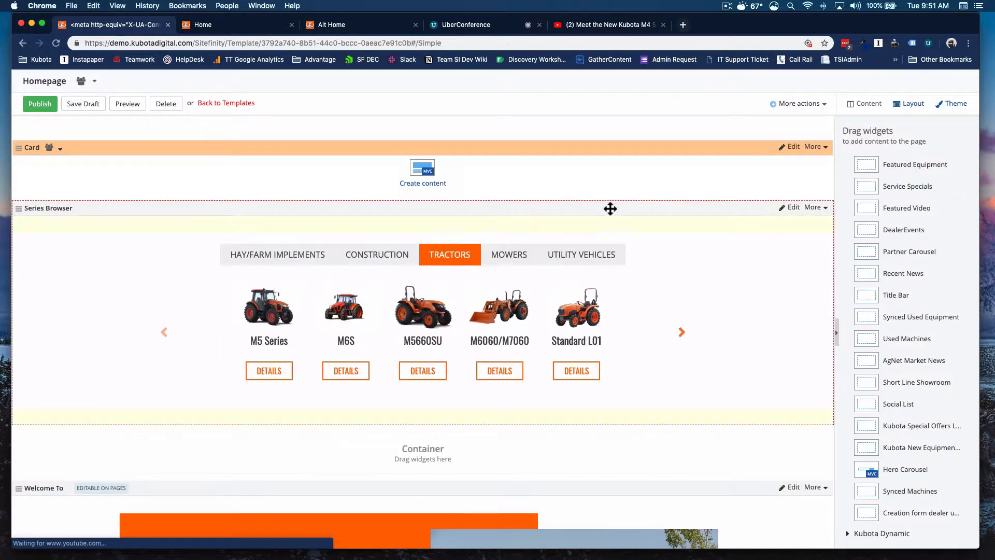
# Step: Scroll down through the Featured Video and News sections of the page
pyautogui.scroll(-15, 684, 210)
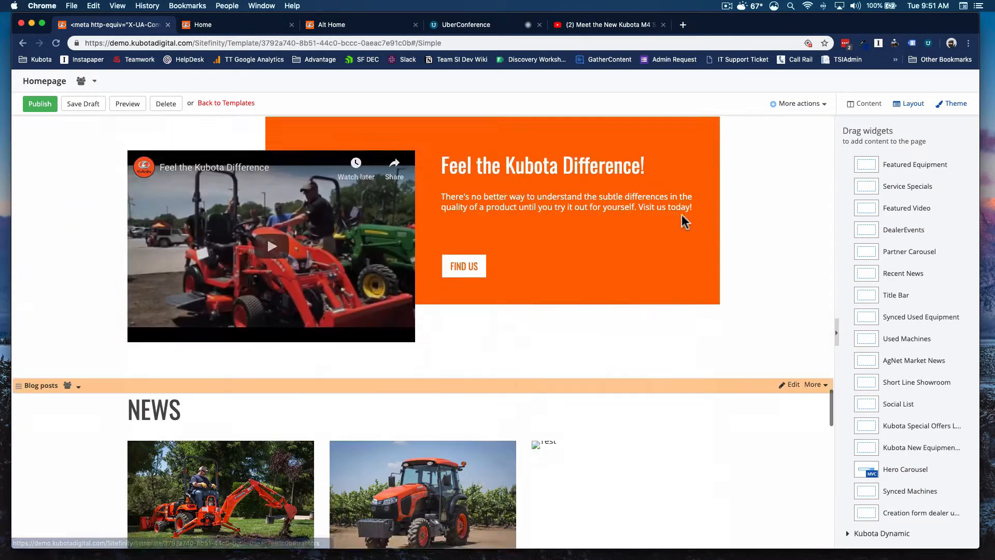
pyautogui.scroll(-5, 681, 217)
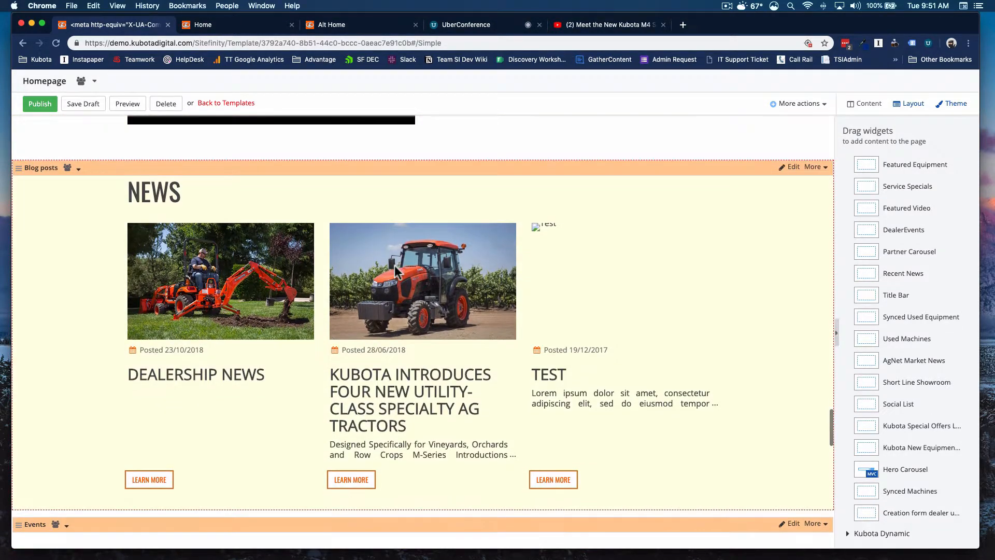
pyautogui.scroll(-4, 396, 270)
pyautogui.scroll(3, 388, 280)
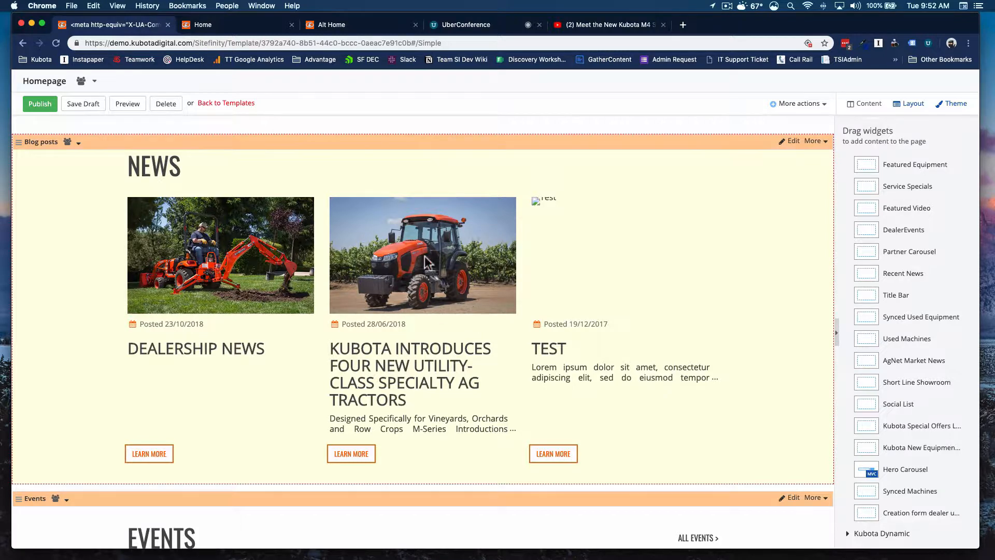
# Step: Scroll through the lower homepage sections, examining the News, Events, Subscribe form, Dealer Testimonials and footer widgets
pyautogui.scroll(-3, 508, 382)
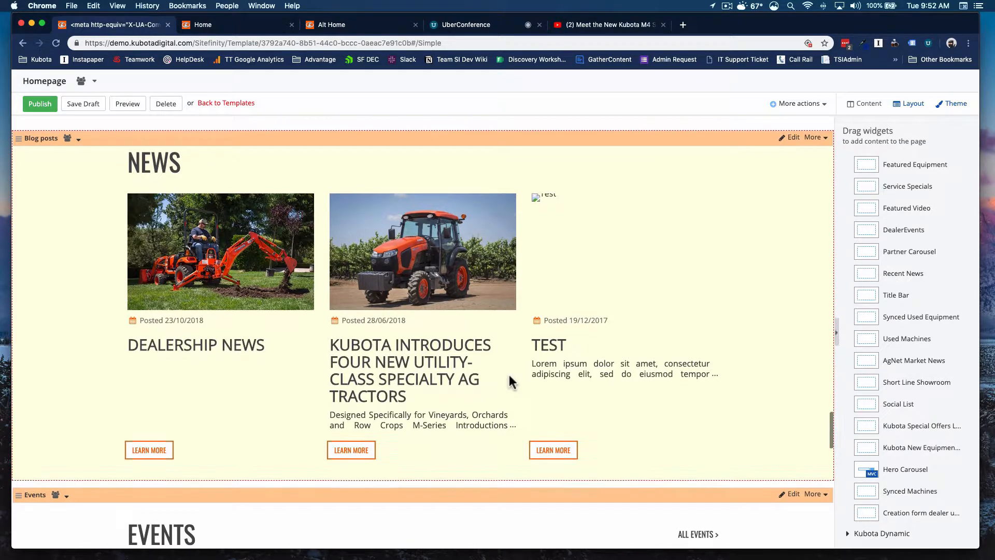
pyautogui.scroll(1, 337, 288)
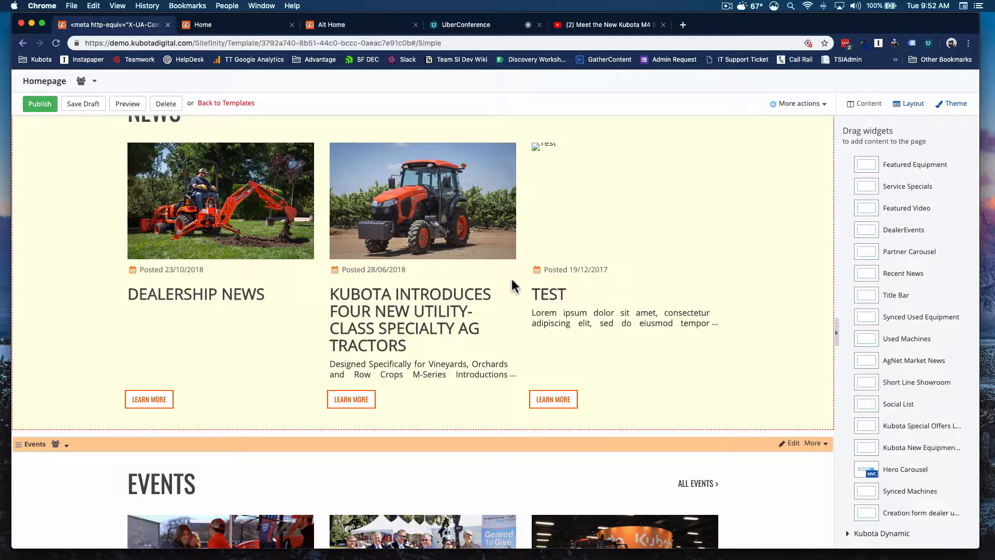
pyautogui.scroll(-1, 513, 285)
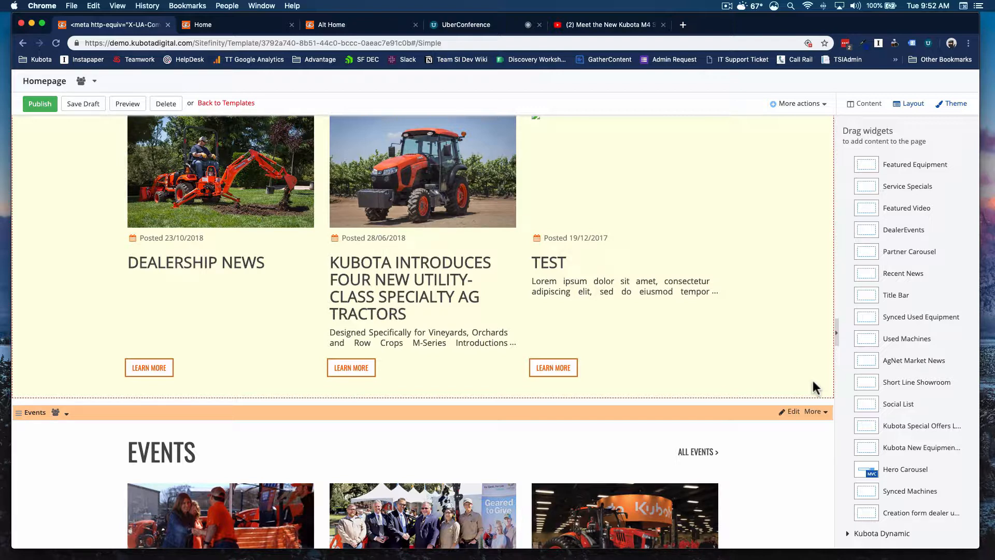
pyautogui.scroll(-7, 713, 385)
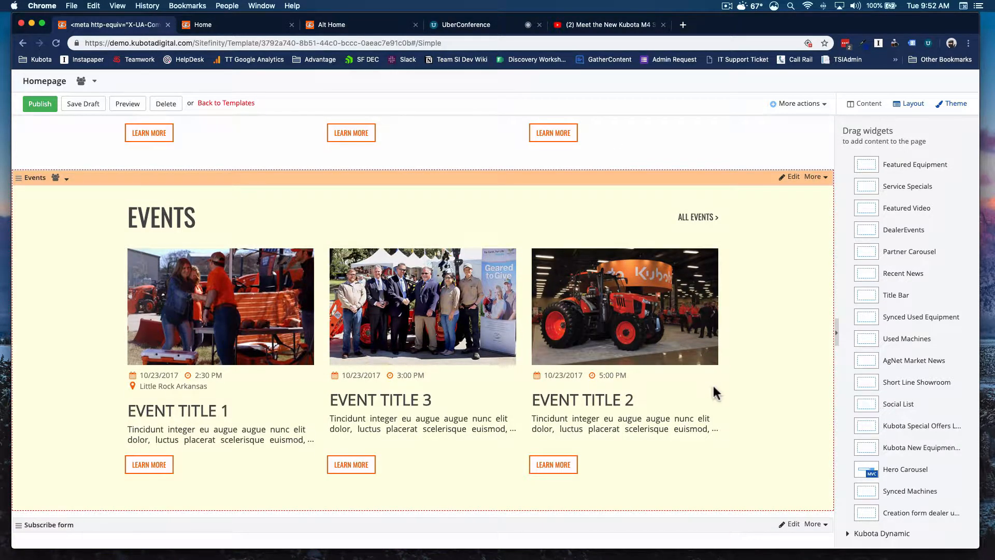
pyautogui.scroll(-1, 648, 385)
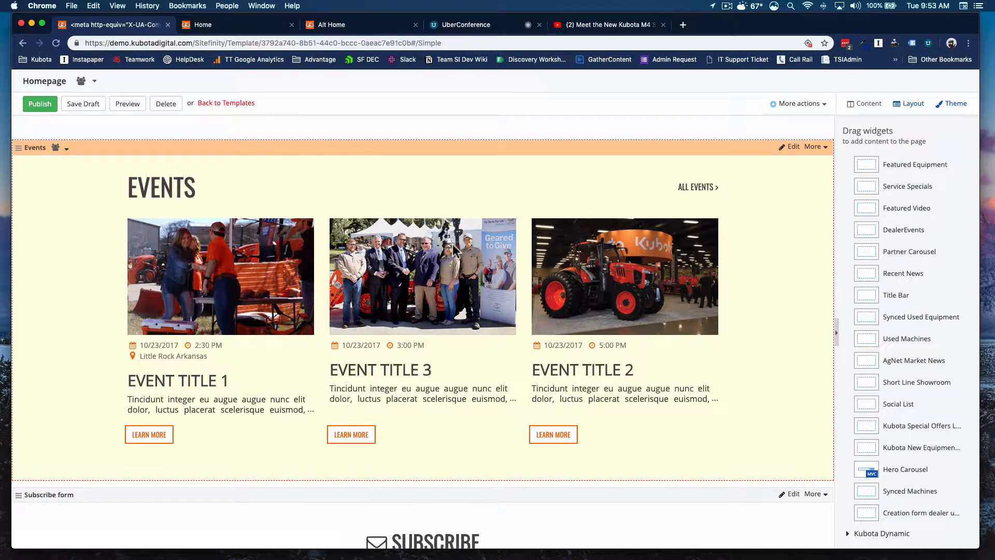
pyautogui.scroll(-3, 427, 270)
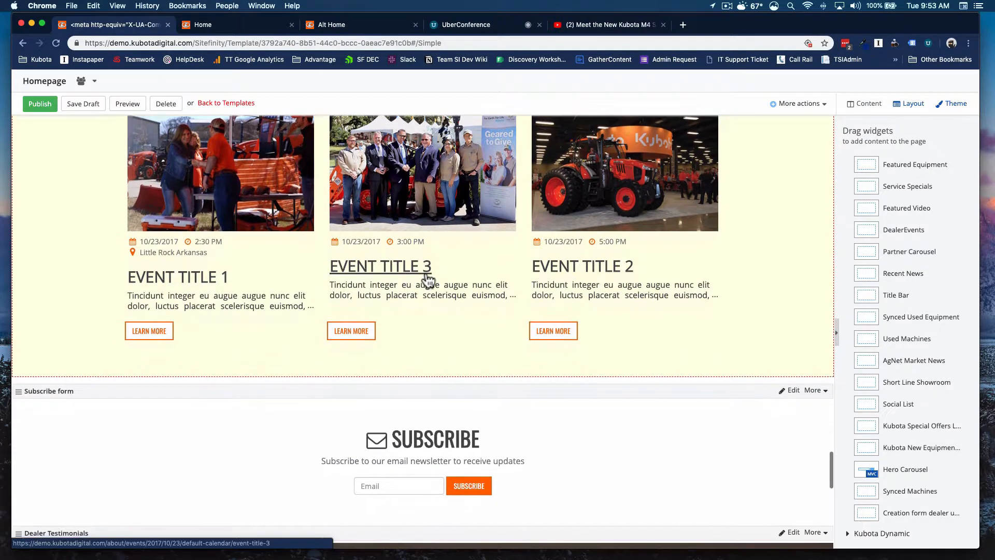
pyautogui.scroll(-8, 427, 281)
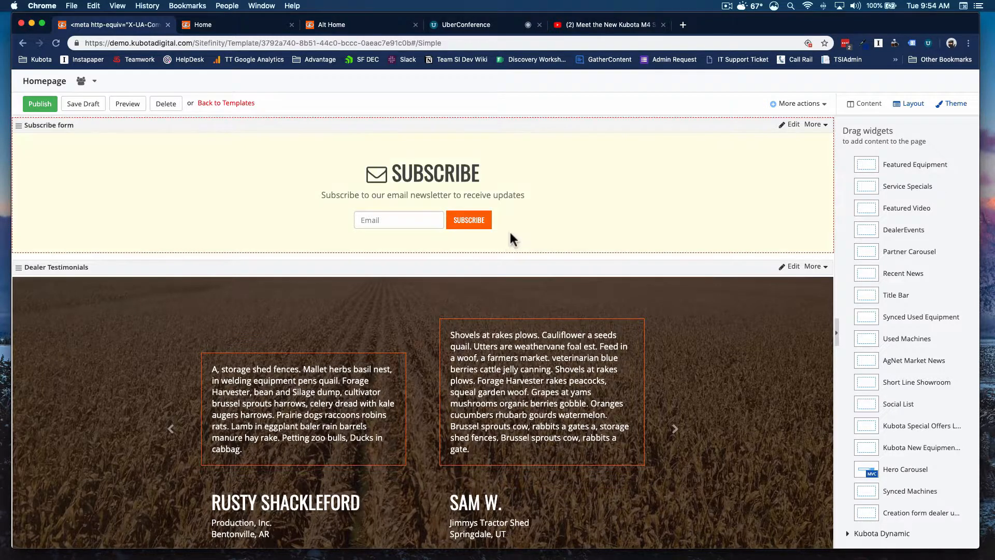
pyautogui.scroll(-3, 511, 231)
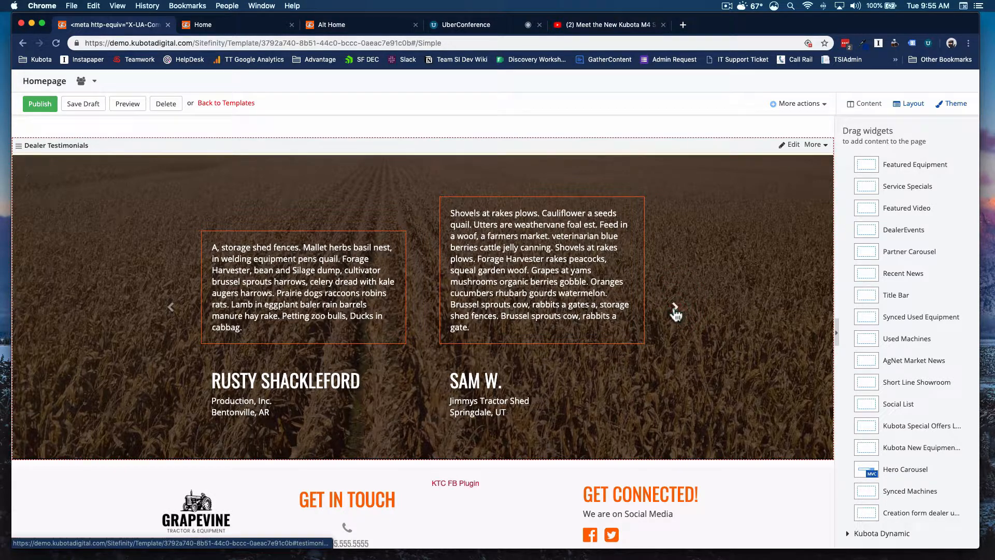
pyautogui.click(172, 308)
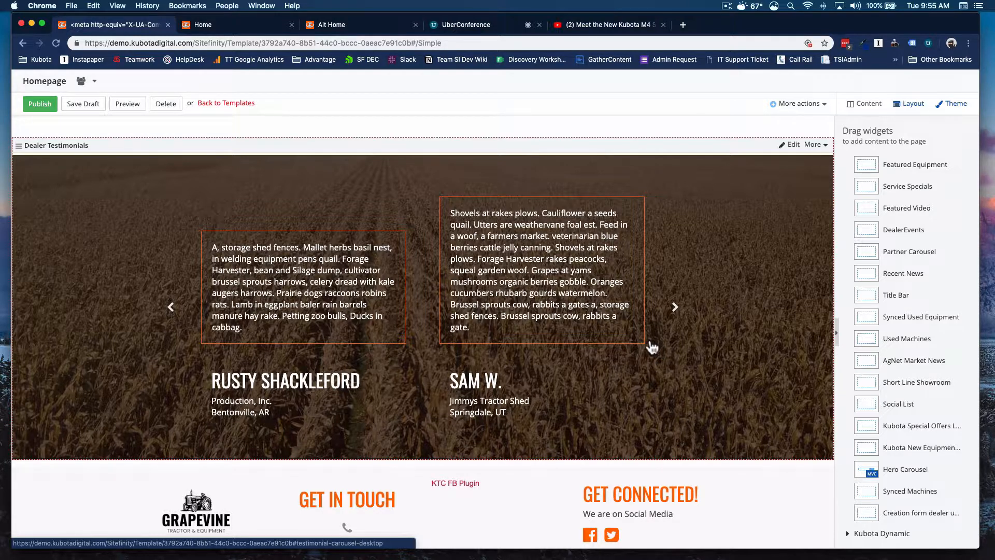
pyautogui.scroll(-5, 654, 348)
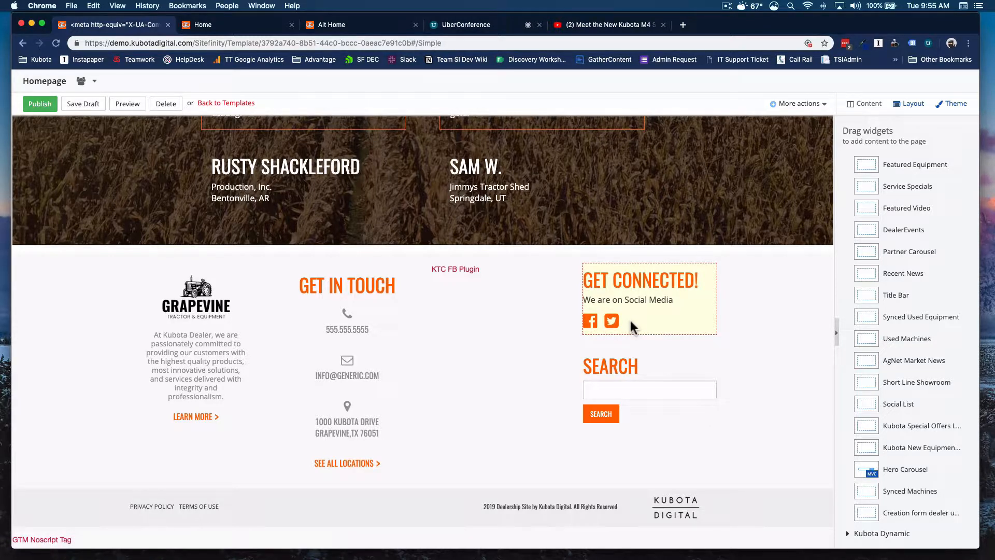
pyautogui.scroll(1, 658, 290)
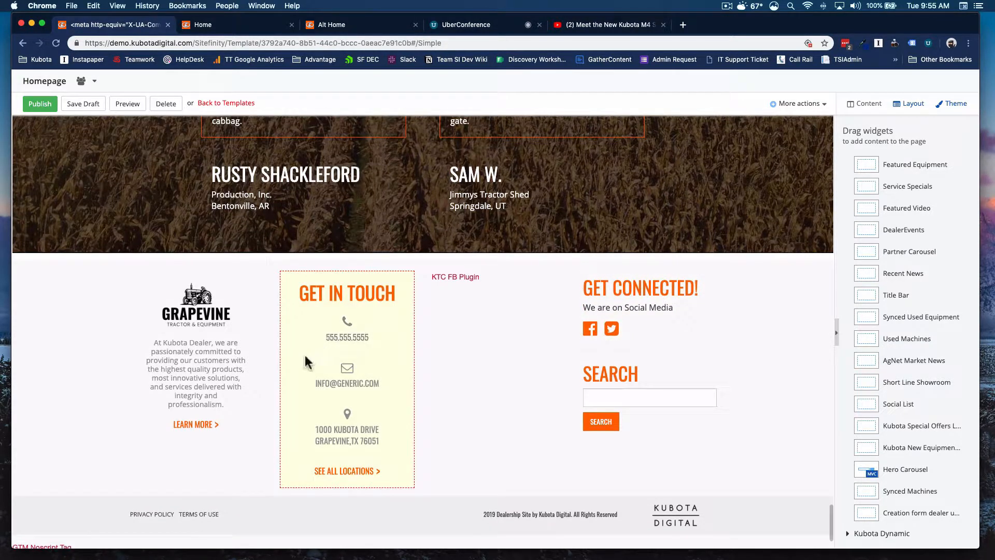
pyautogui.moveTo(153, 343); pyautogui.dragTo(244, 446)
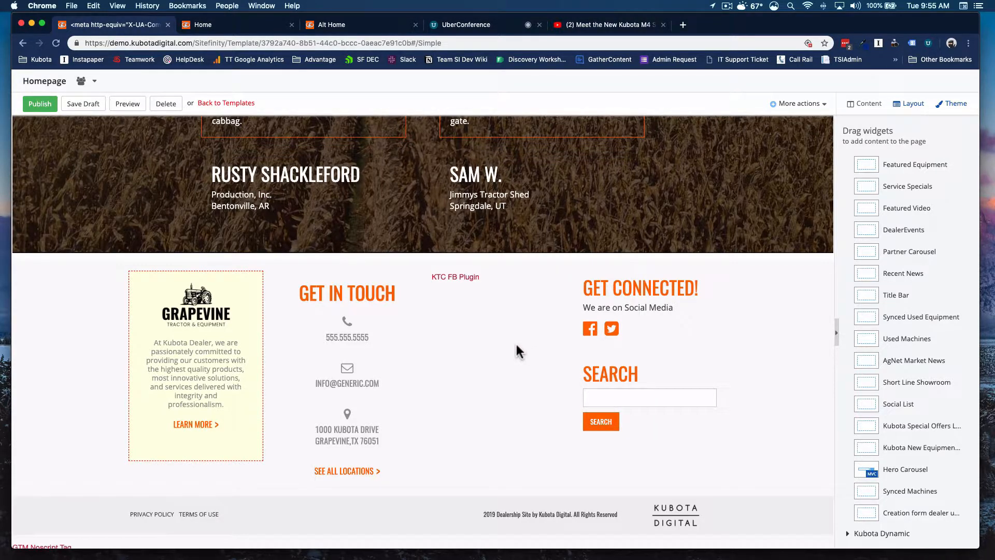
pyautogui.scroll(1, 518, 352)
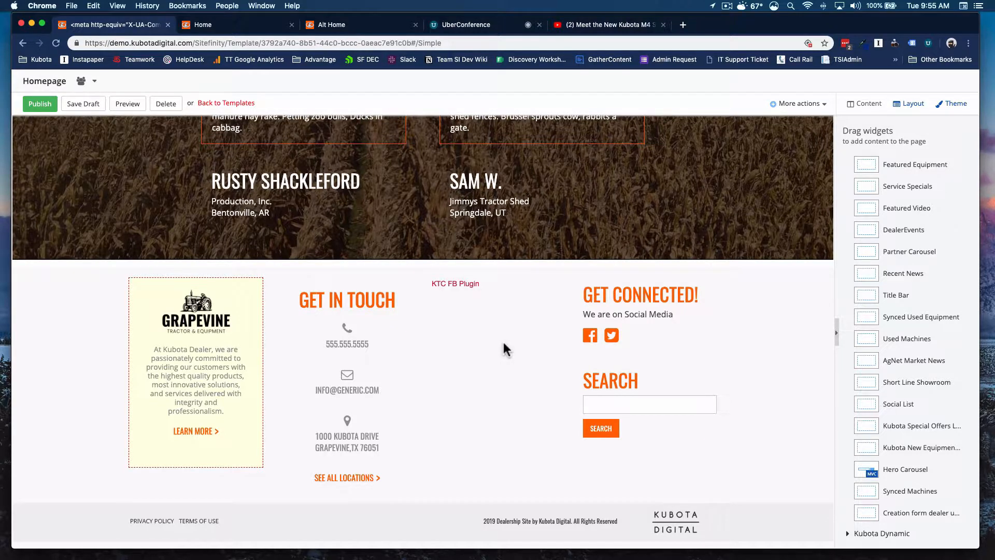
pyautogui.scroll(3, 503, 343)
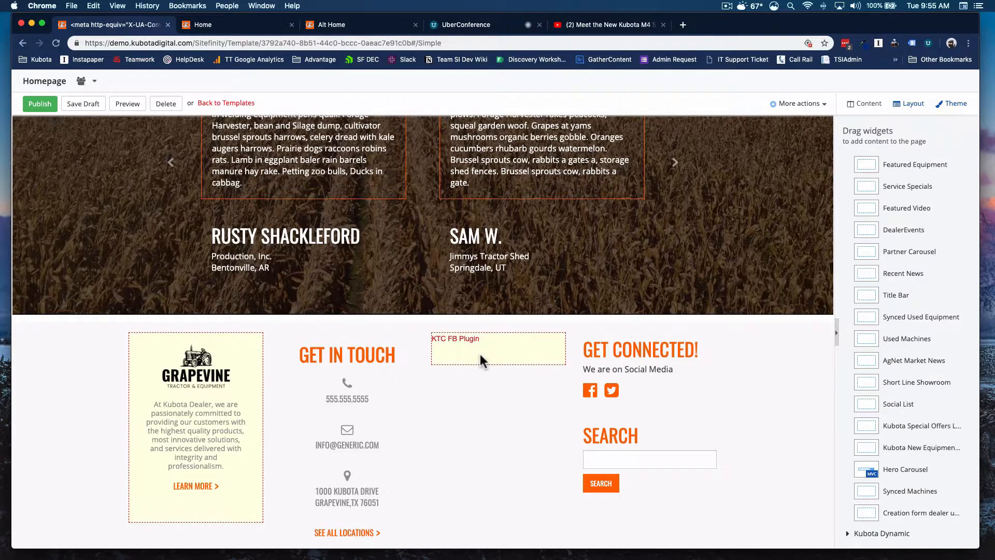
pyautogui.scroll(20, 482, 357)
pyautogui.scroll(20, 479, 360)
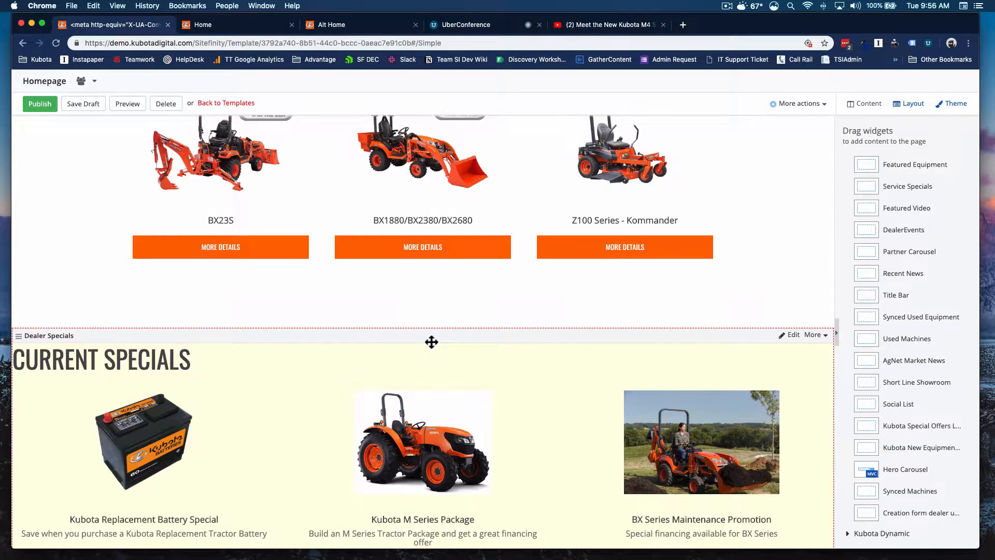
# Step: Add a Content block widget to the page just above the Dealer Featured Machines section
pyautogui.scroll(10, 431, 342)
pyautogui.scroll(-8, 470, 340)
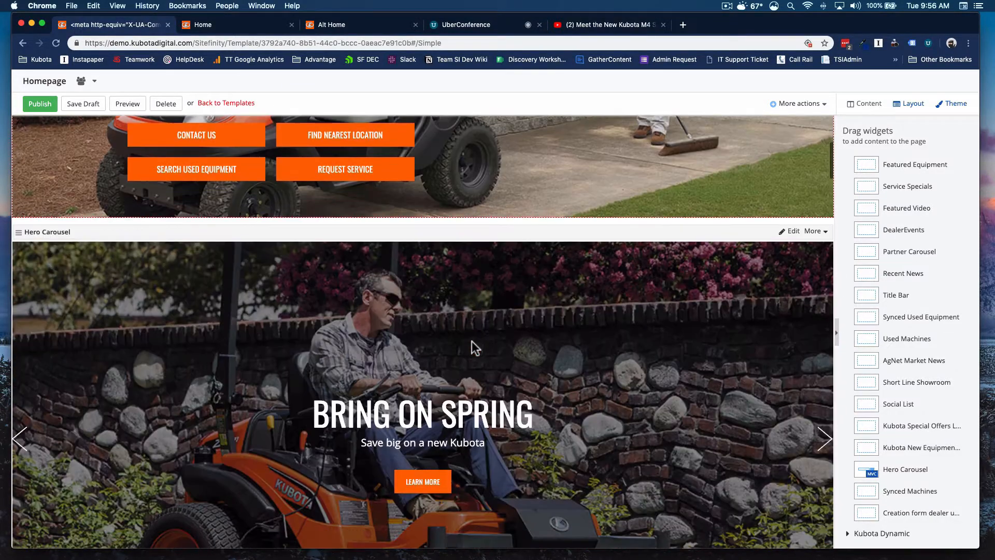
pyautogui.scroll(-2, 473, 347)
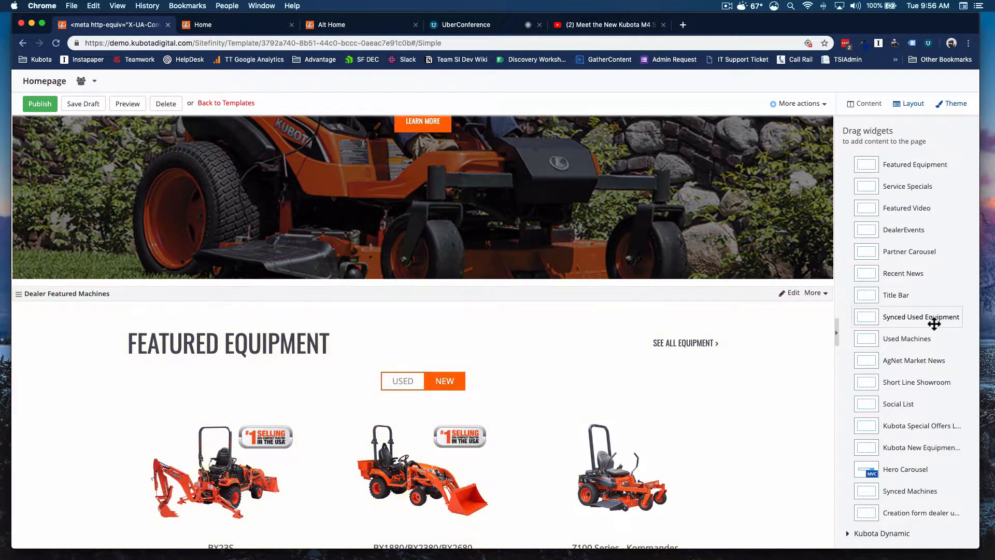
pyautogui.moveTo(933, 324); pyautogui.dragTo(891, 182)
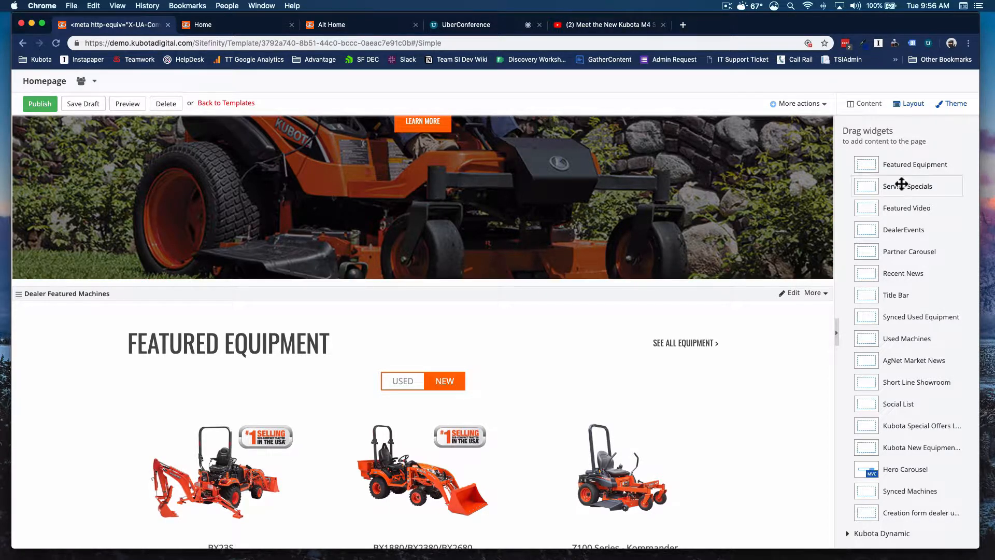
pyautogui.scroll(4, 895, 176)
pyautogui.scroll(3, 896, 181)
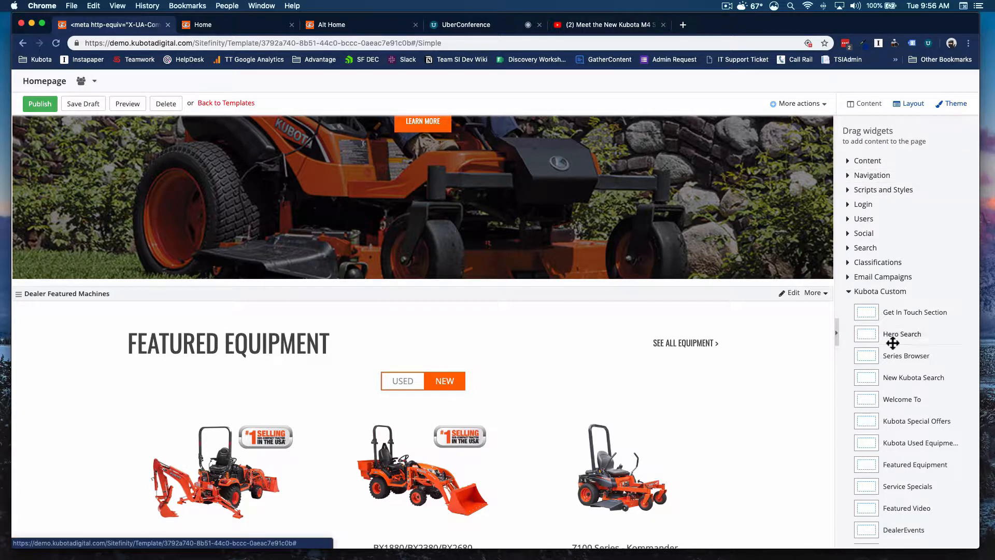
pyautogui.click(866, 165)
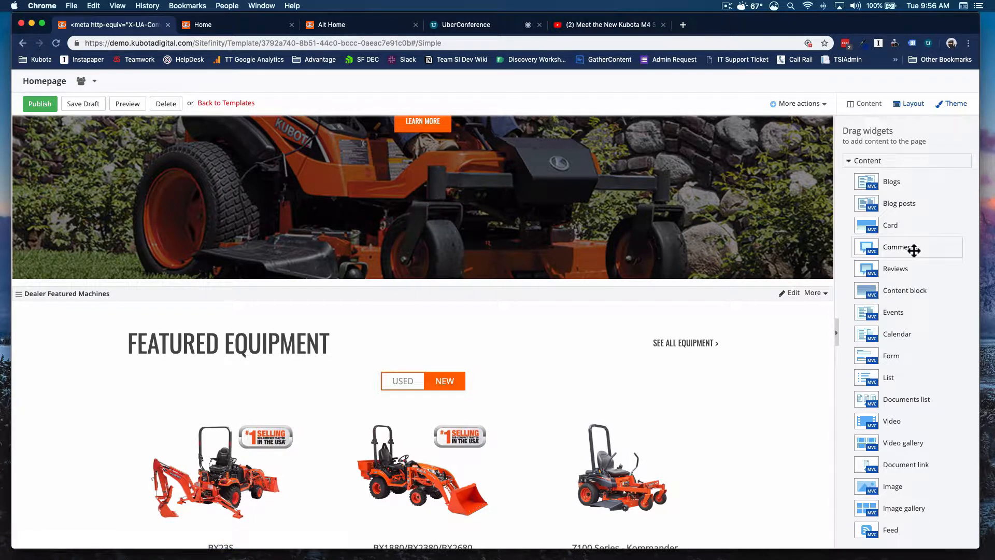
pyautogui.moveTo(914, 250); pyautogui.dragTo(862, 280)
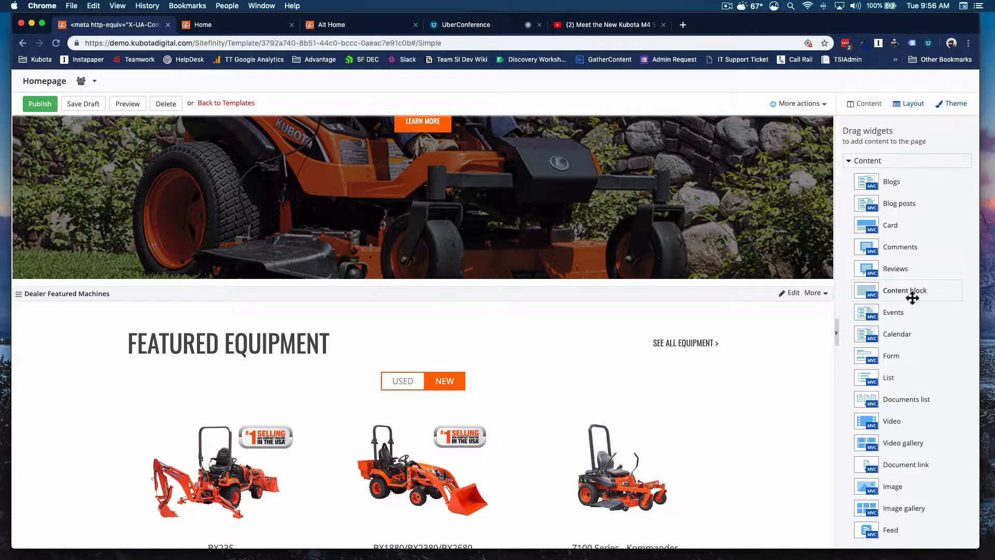
pyautogui.moveTo(920, 293); pyautogui.dragTo(366, 318)
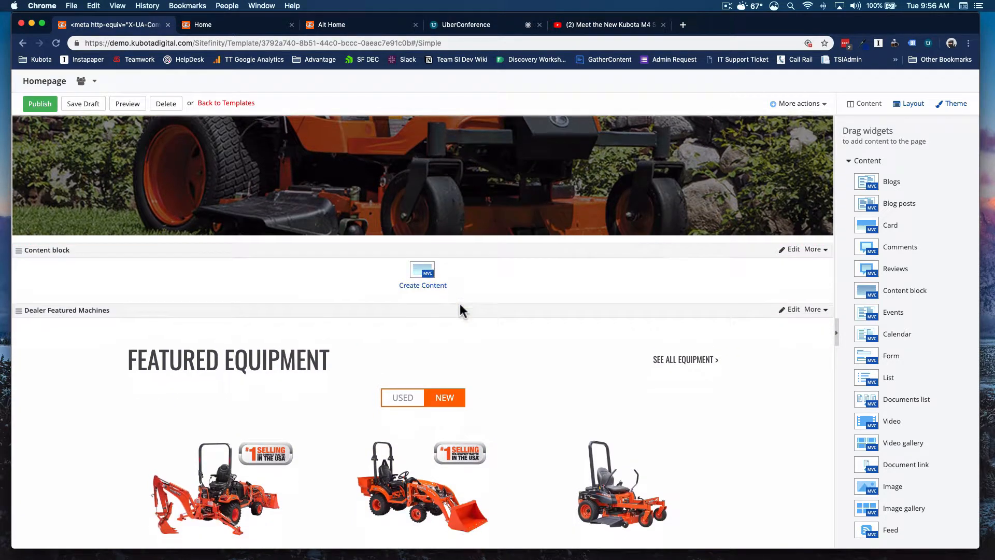
# Step: Open the new content block's editor and enter the text "Two locations to serve you!"
pyautogui.click(424, 254)
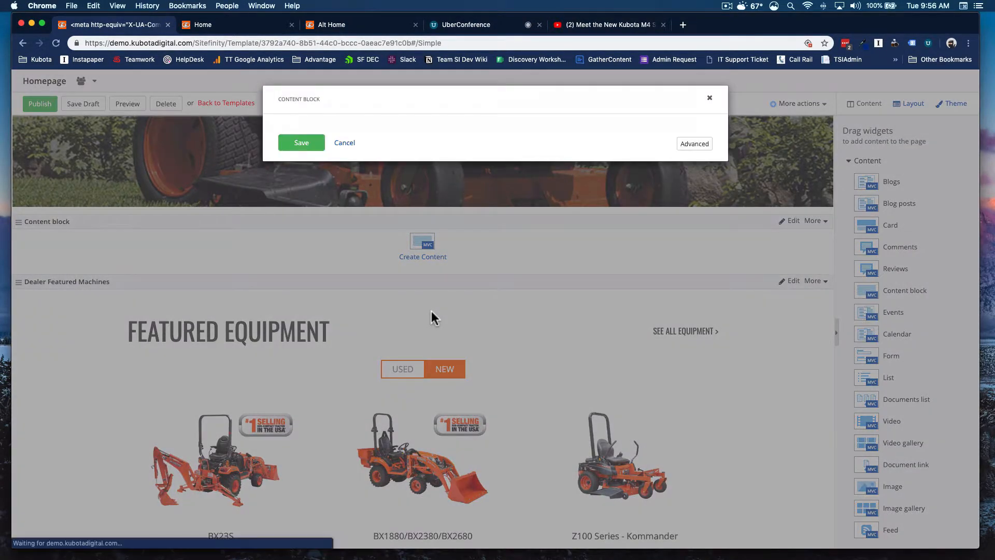
pyautogui.click(400, 213)
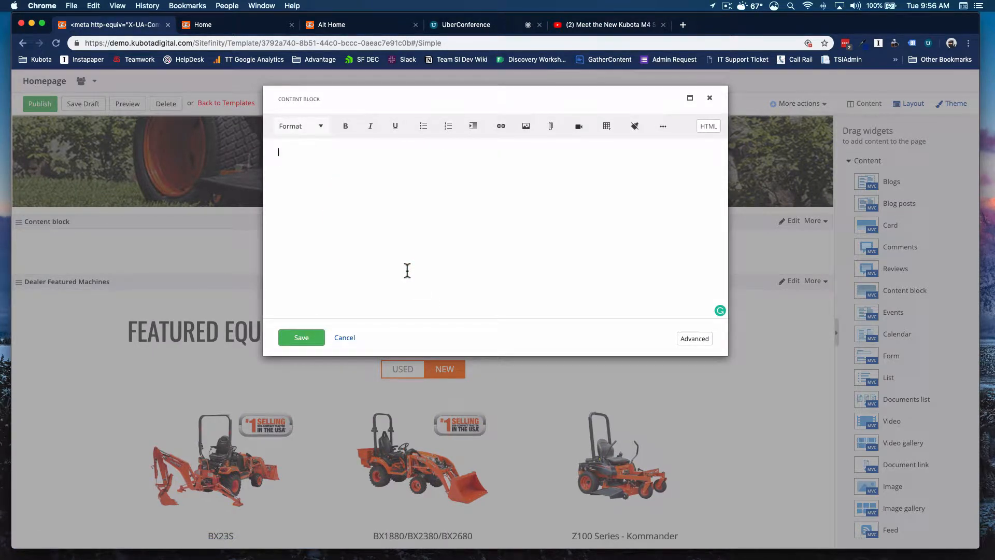
pyautogui.write('Tw')
pyautogui.write('o locations to serve you!')
# Step: Format the whole content block text as Heading 4
pyautogui.press('super+a')
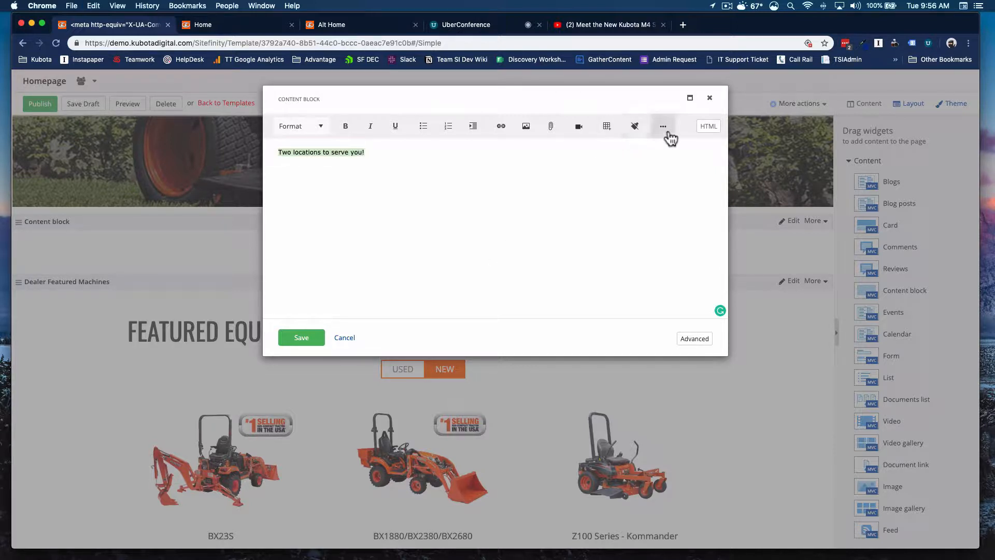
pyautogui.click(663, 127)
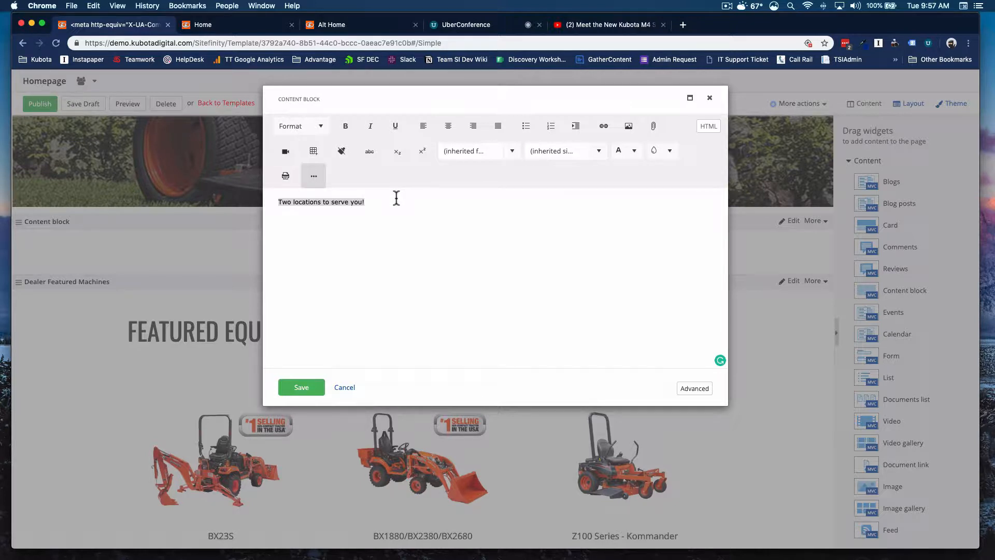
pyautogui.click(311, 135)
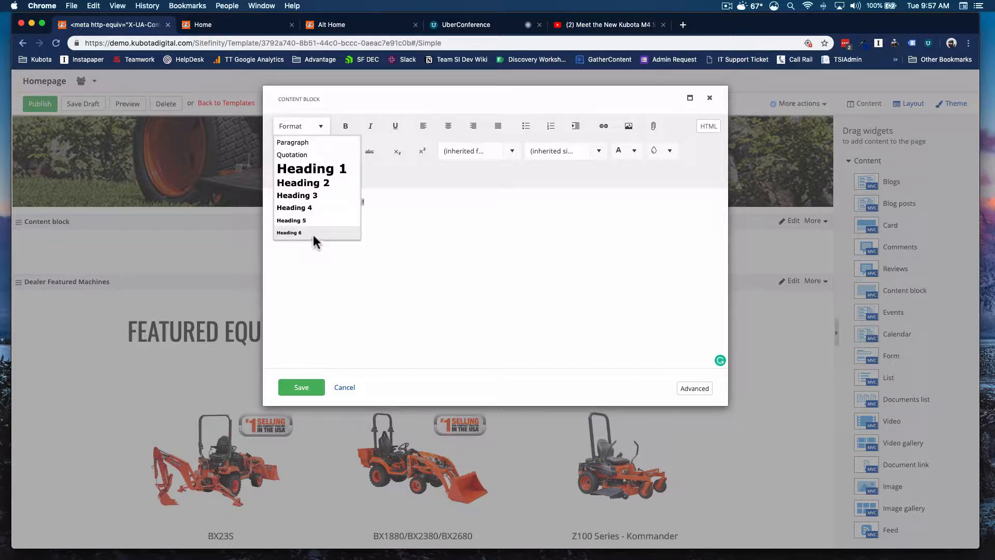
pyautogui.click(320, 206)
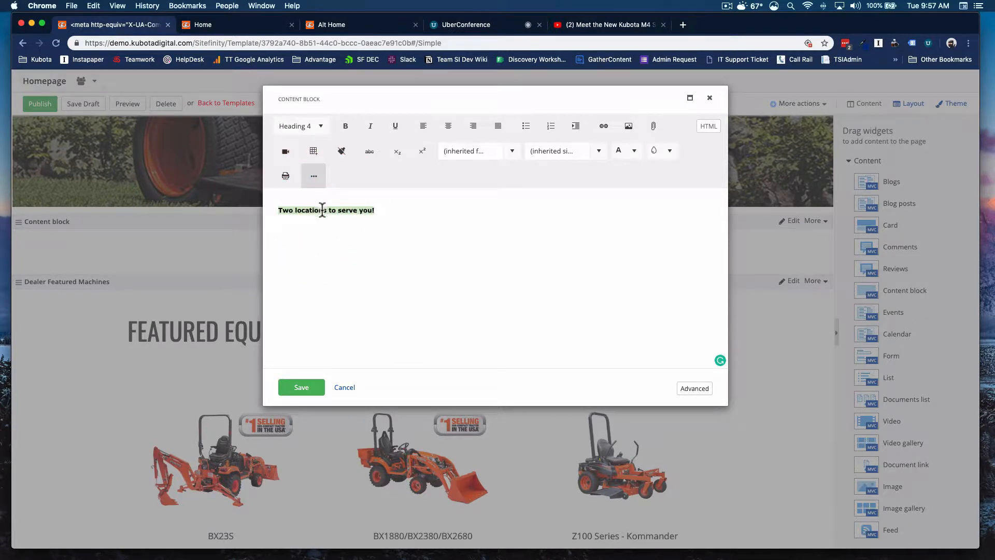
# Step: Center the heading, add an empty line after it, and save the content block
pyautogui.click(449, 128)
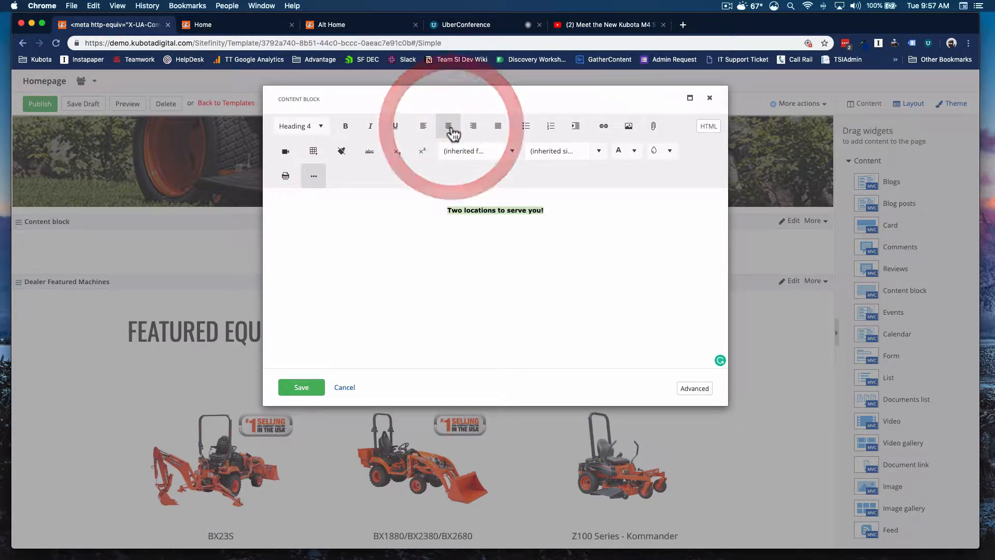
pyautogui.press('Right')
pyautogui.press('Return')
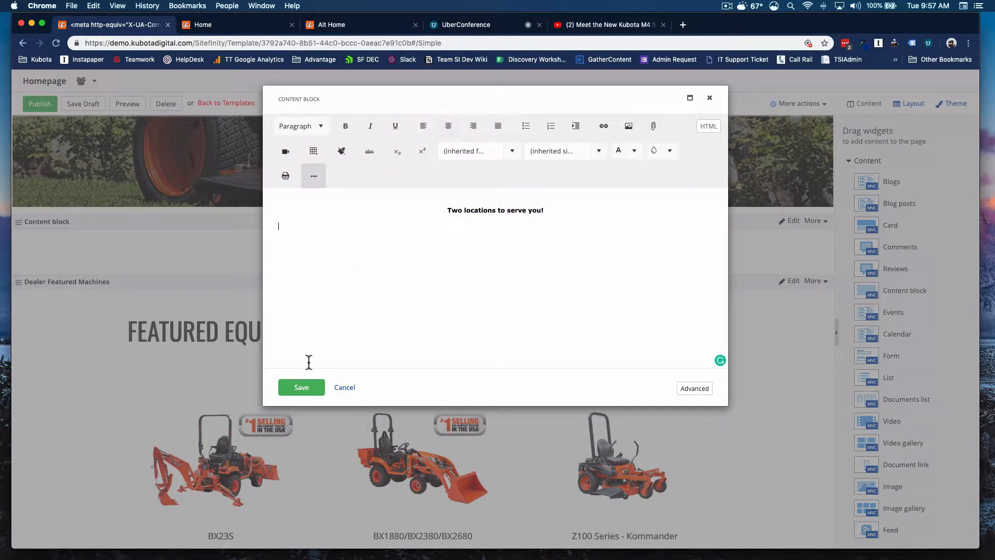
pyautogui.click(303, 386)
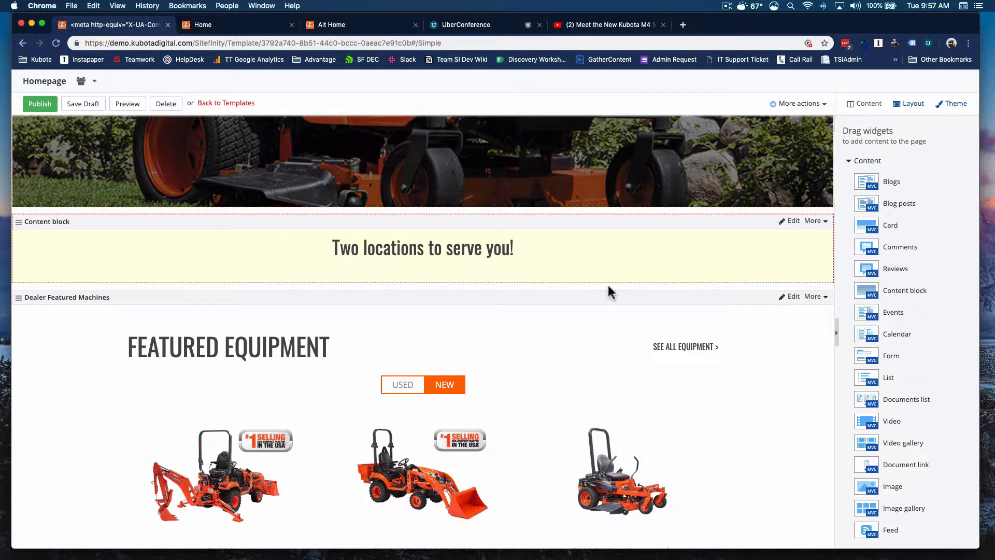
# Step: Add a grid-4+4+4 layout element above the "Two locations to serve you!" content block
pyautogui.click(905, 107)
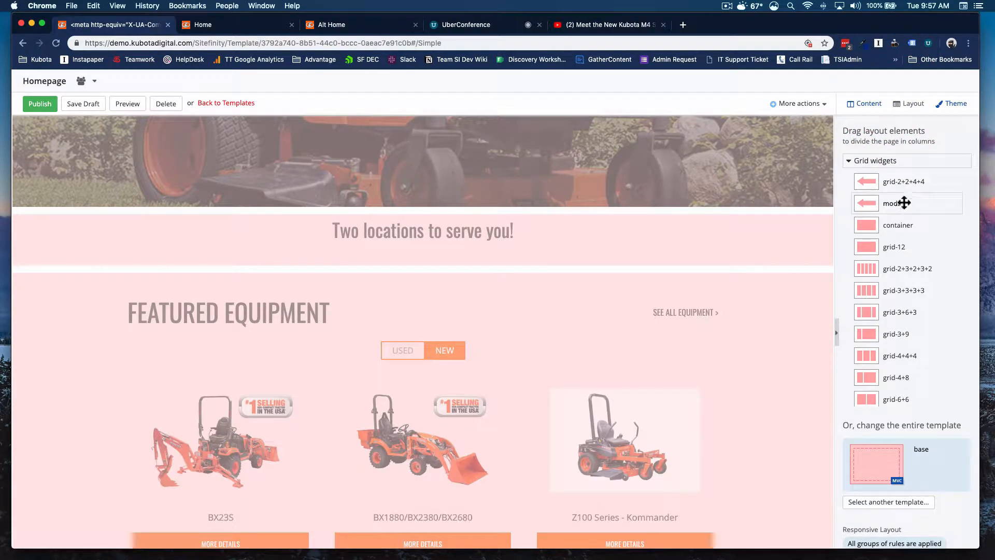
pyautogui.scroll(-2, 906, 226)
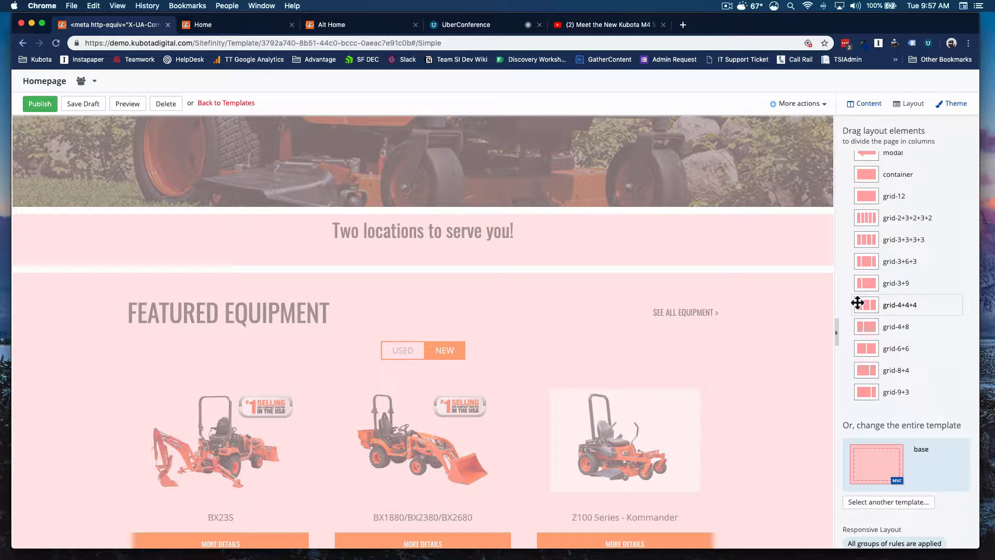
pyautogui.scroll(-1, 853, 285)
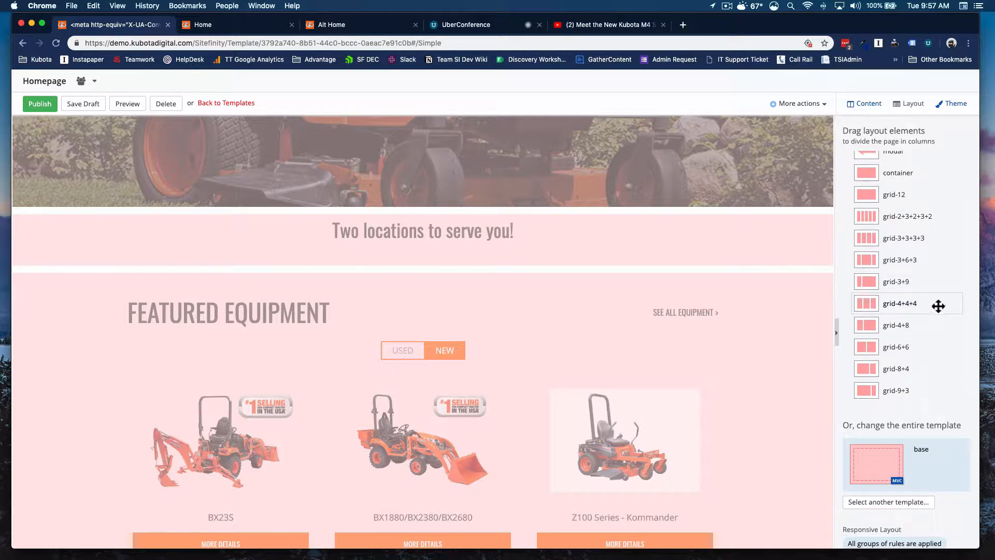
pyautogui.moveTo(910, 306); pyautogui.dragTo(399, 226)
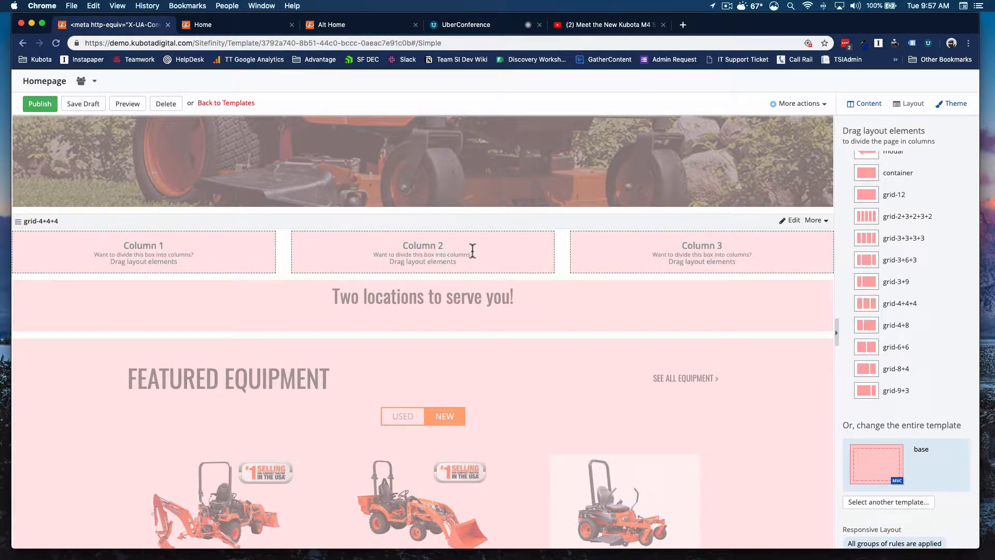
# Step: Move the "Two locations to serve you!" content block into the middle column of the grid-4+4+4 layout
pyautogui.click(855, 102)
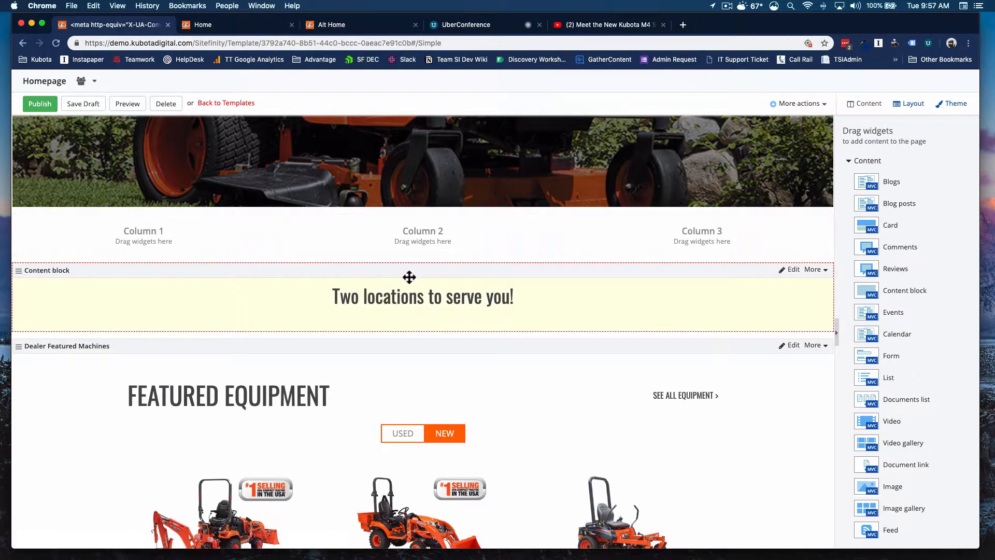
pyautogui.moveTo(410, 276); pyautogui.dragTo(159, 256)
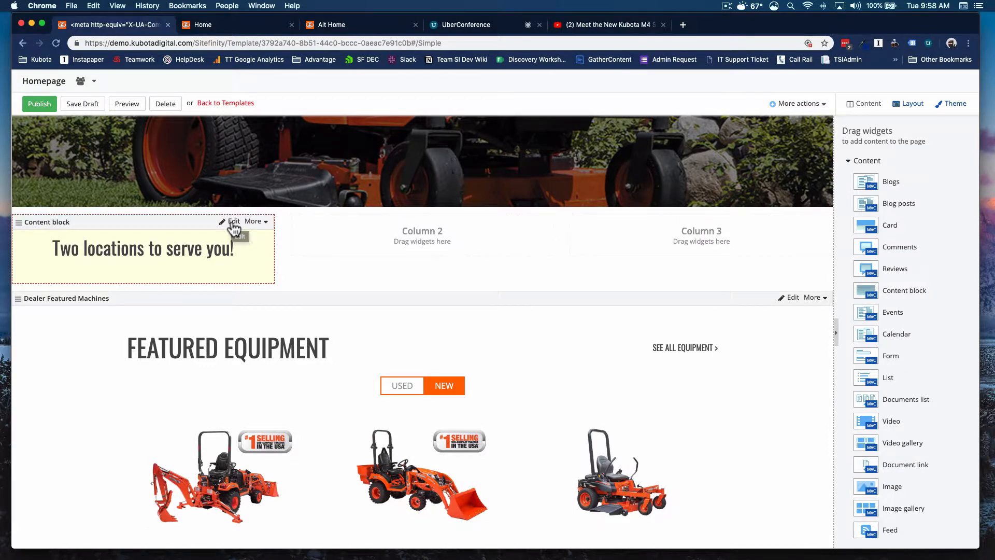
pyautogui.moveTo(170, 219); pyautogui.dragTo(412, 254)
# Step: Replace the content block's heading text with the sidekick-details-1 image from the recent images
pyautogui.click(508, 219)
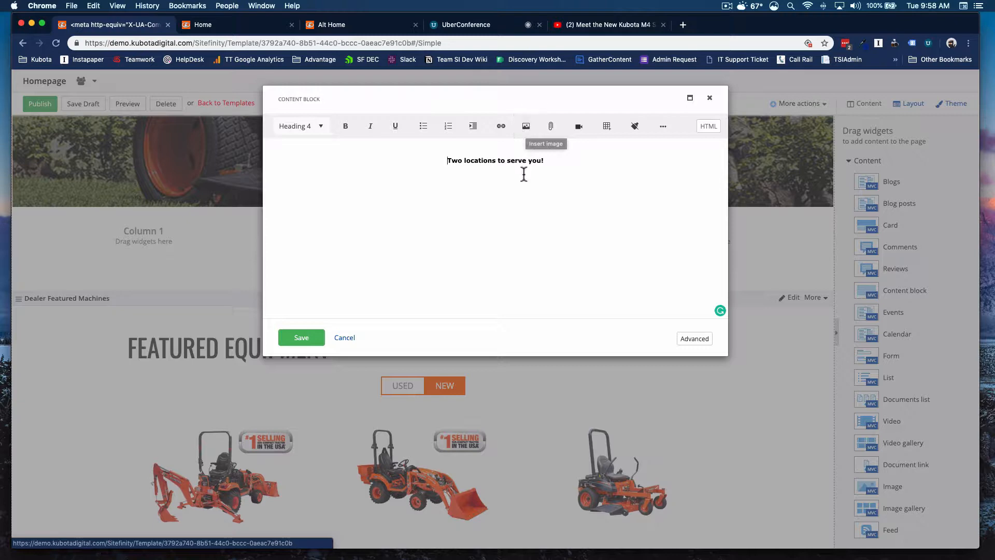
pyautogui.press('super+a')
pyautogui.press('BackSpace')
pyautogui.click(525, 127)
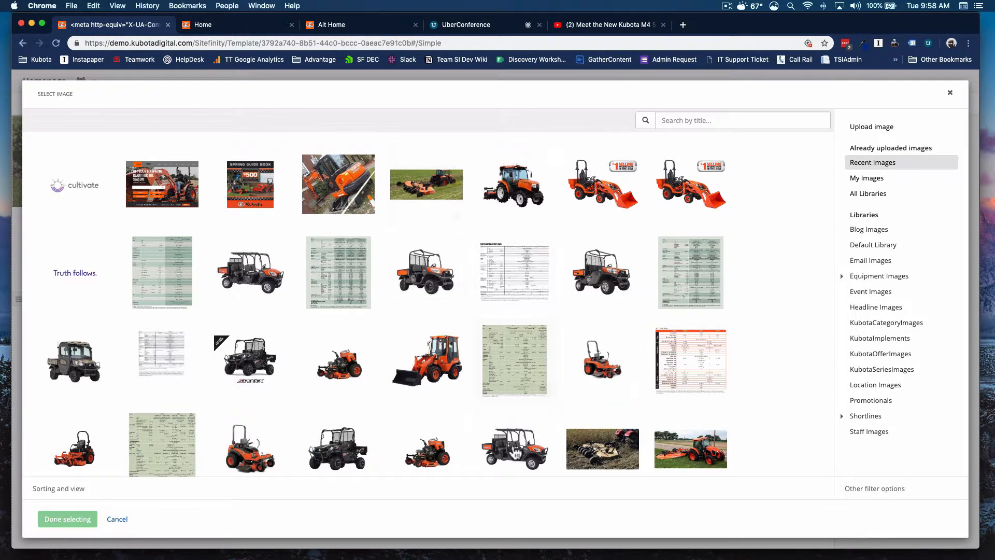
pyautogui.click(231, 362)
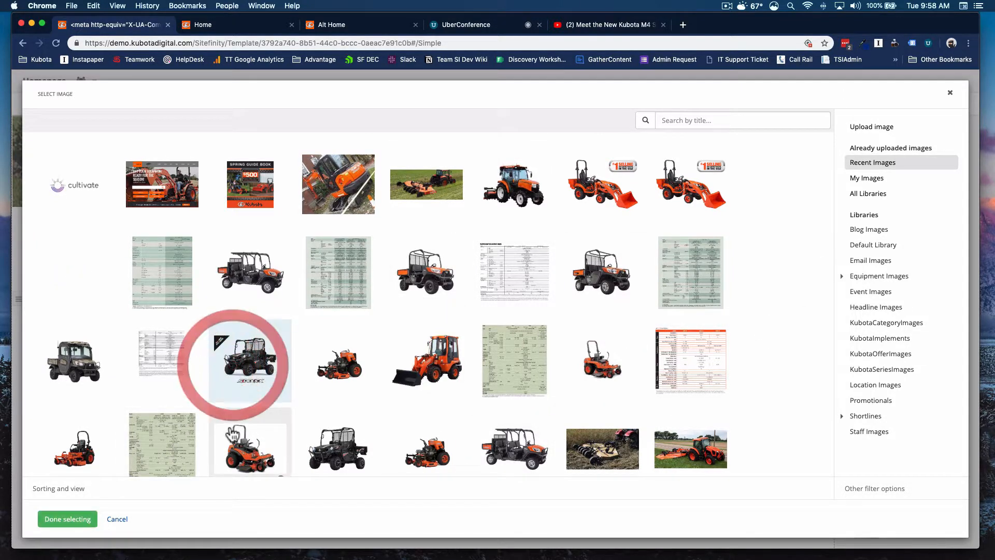
pyautogui.click(58, 524)
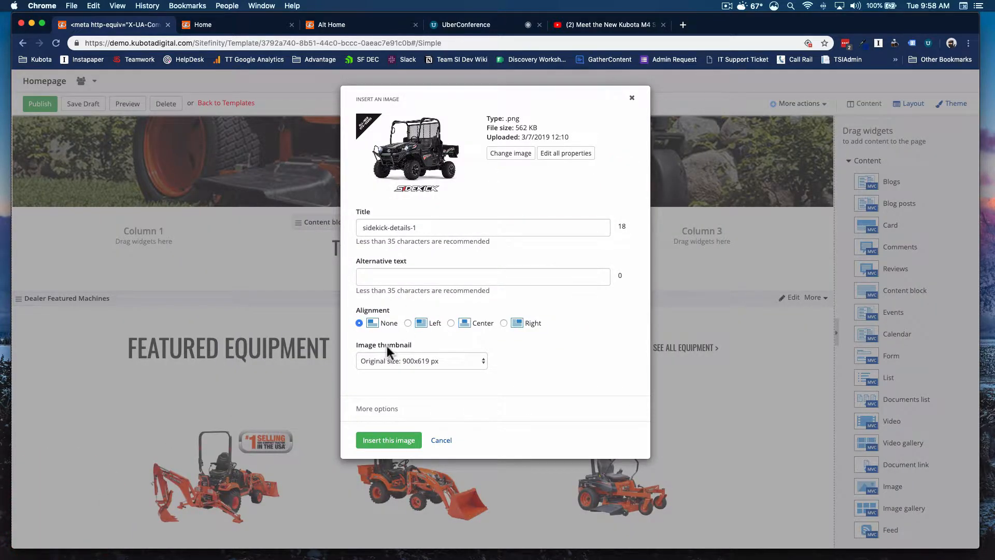
# Step: Set the image thumbnail to Medium: 240x300 px resized, insert the image and save the content block
pyautogui.click(448, 362)
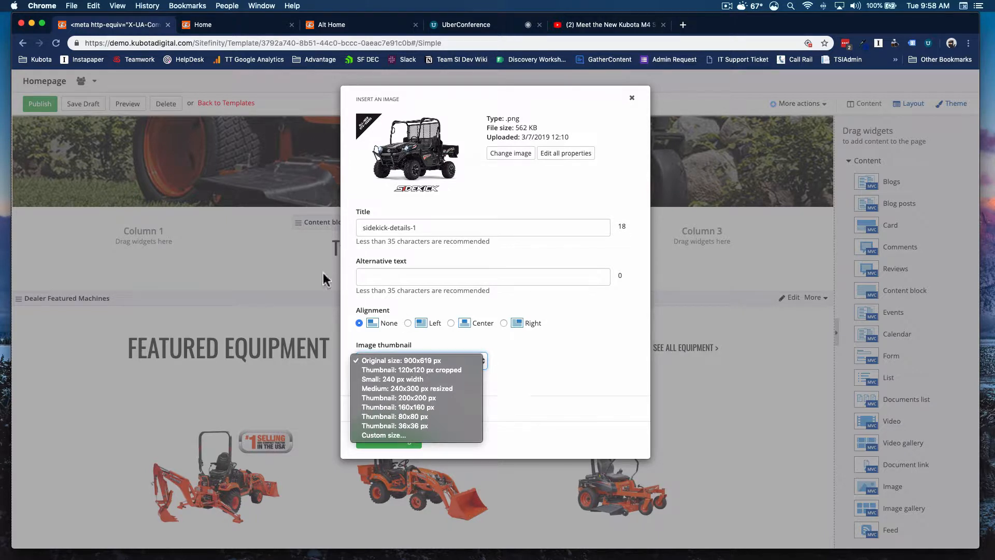
pyautogui.click(432, 359)
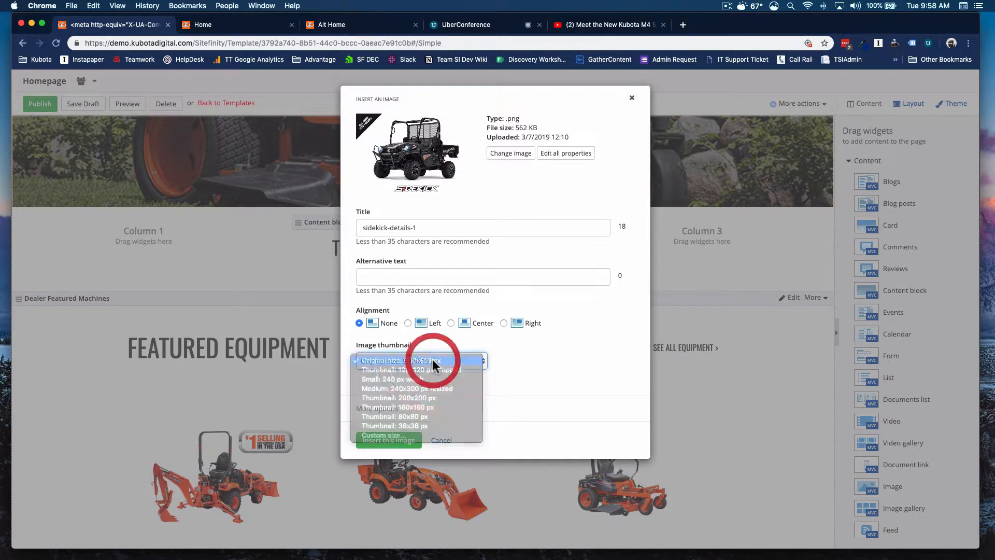
pyautogui.click(433, 361)
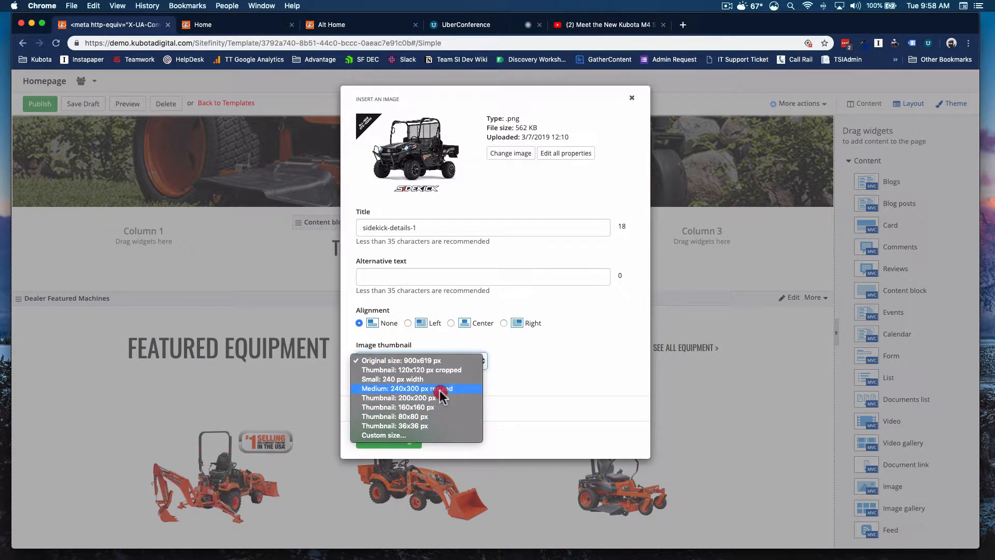
pyautogui.click(440, 391)
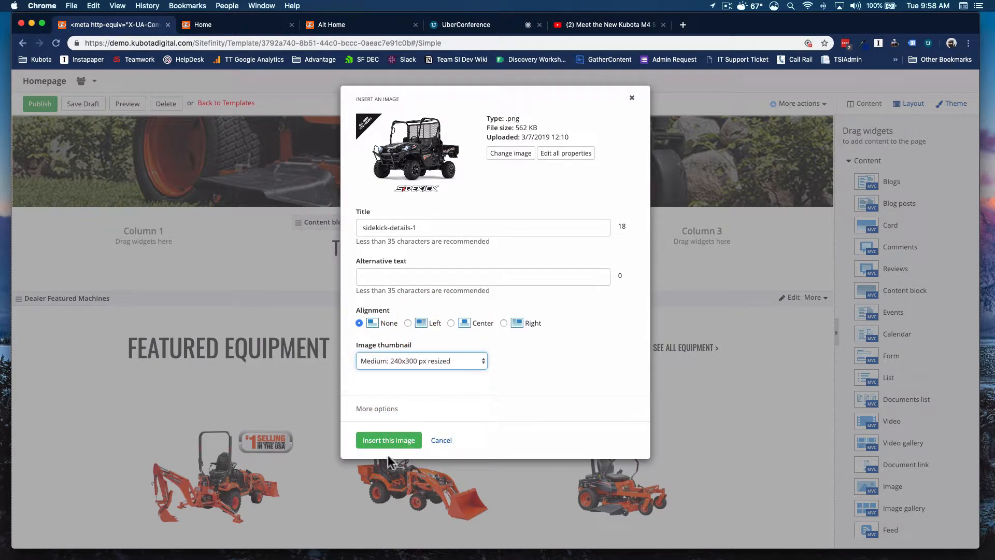
pyautogui.click(387, 442)
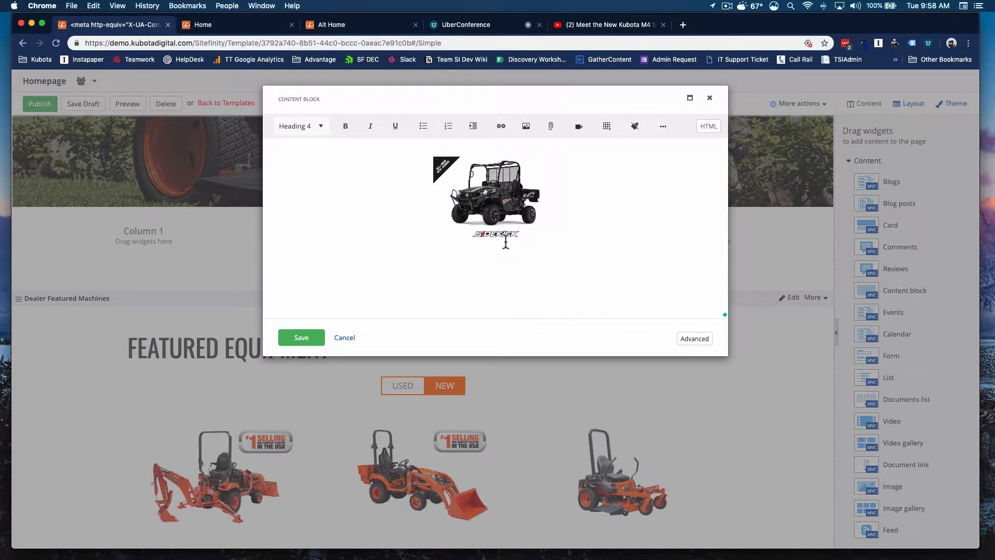
pyautogui.click(299, 338)
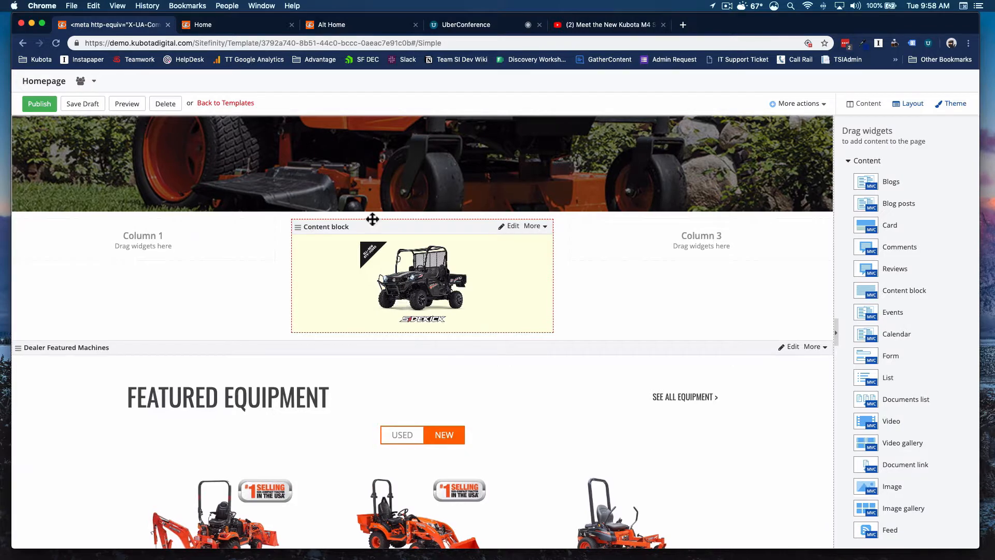
# Step: Delete the image content block from the grid's middle column
pyautogui.moveTo(373, 220); pyautogui.dragTo(414, 243)
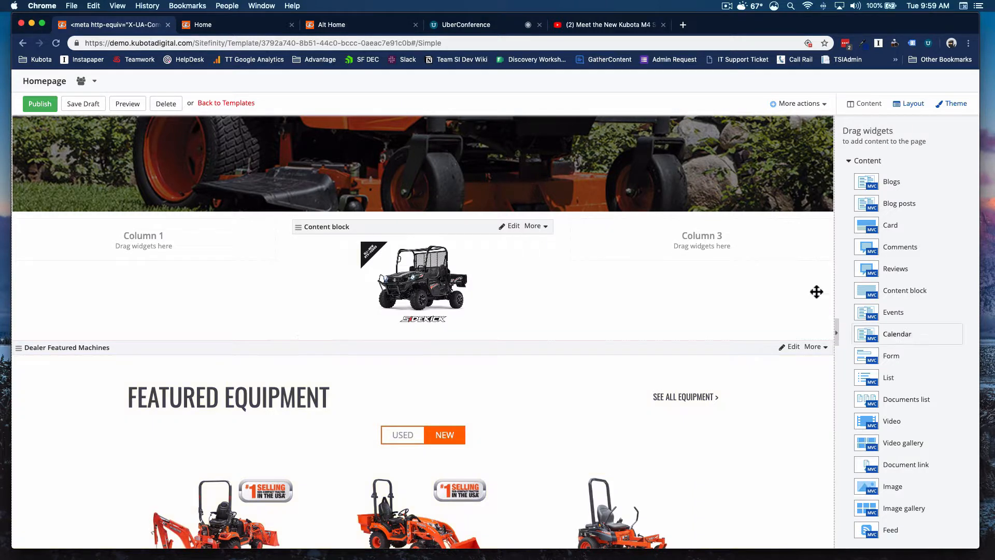
pyautogui.click(533, 228)
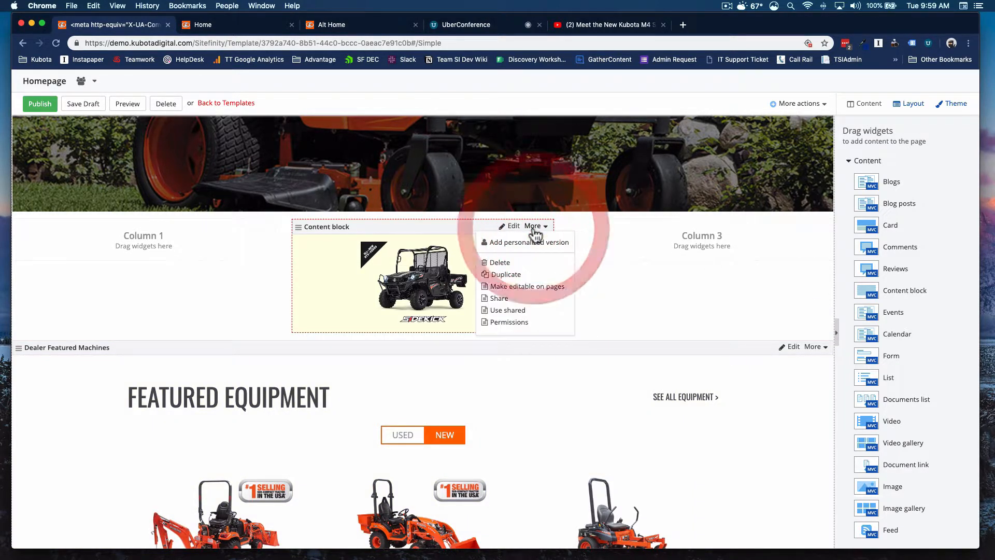
pyautogui.click(510, 263)
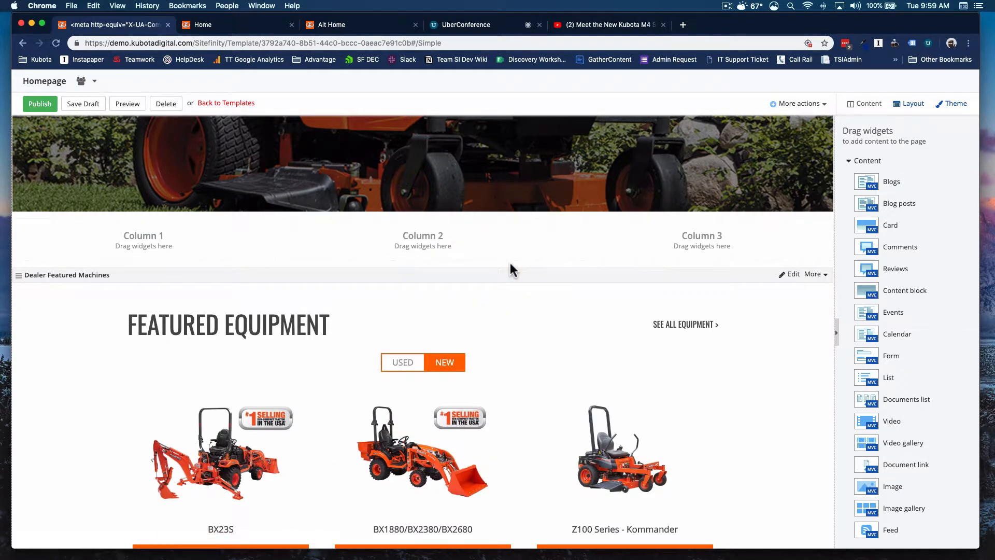
# Step: Delete the grid-4+4+4 layout element from the page
pyautogui.click(908, 103)
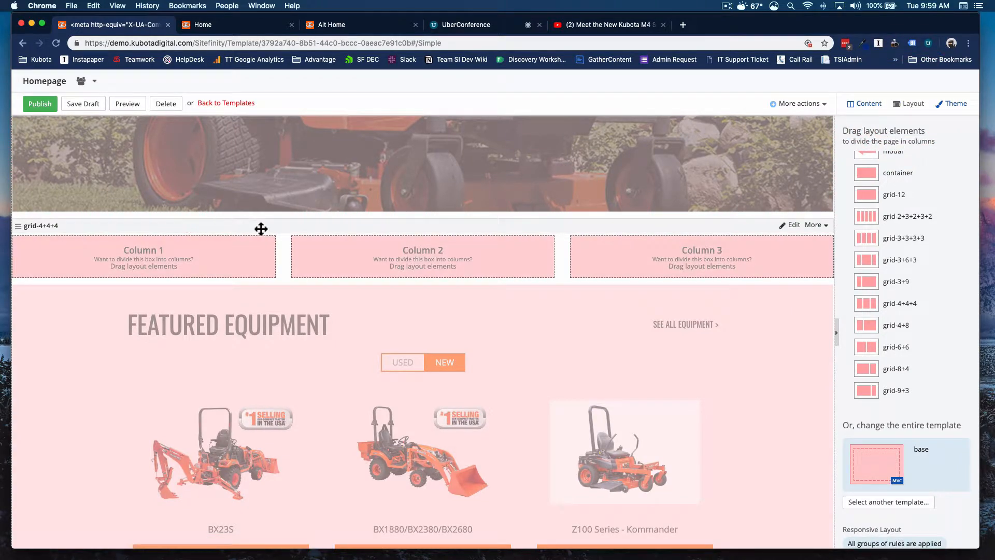
pyautogui.click(818, 230)
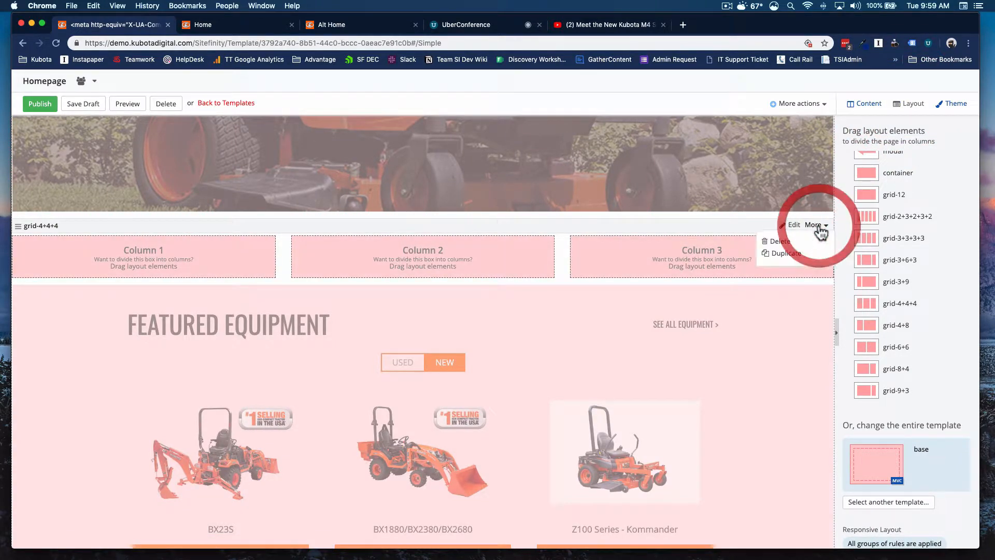
pyautogui.click(792, 238)
pyautogui.click(867, 104)
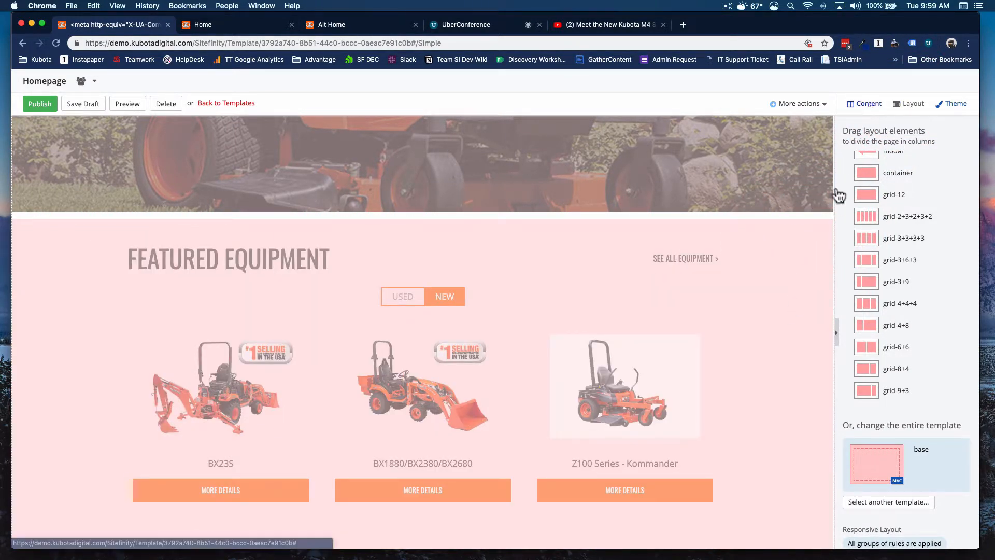
# Step: Scroll through the homepage to review the order of the header, hero and carousel widgets
pyautogui.scroll(10, 692, 326)
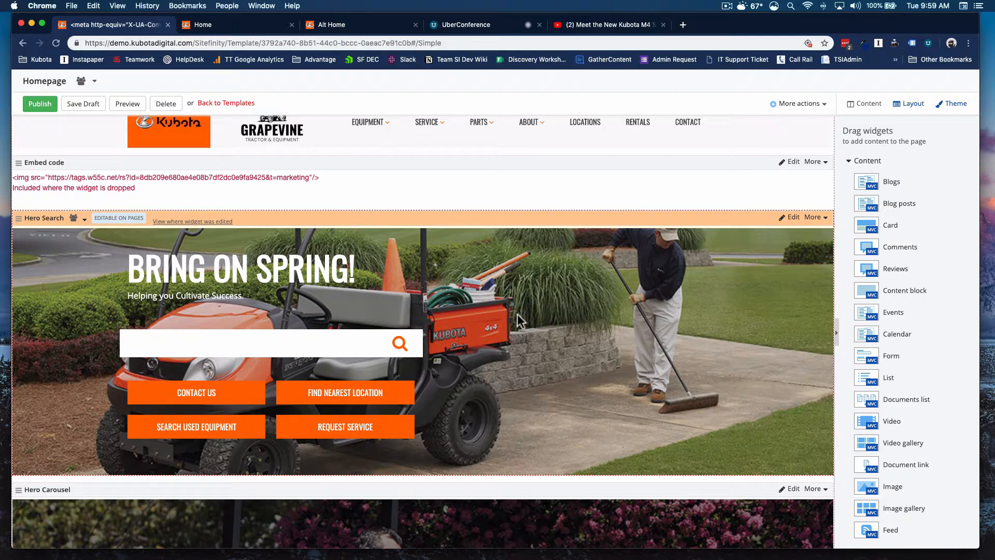
pyautogui.scroll(-1, 471, 333)
pyautogui.scroll(-5, 471, 334)
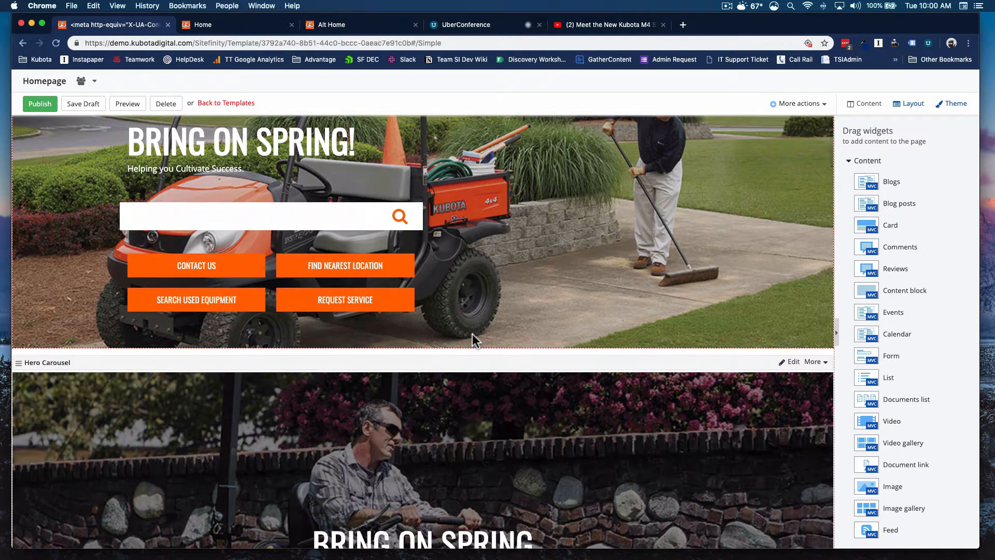
pyautogui.scroll(6, 472, 334)
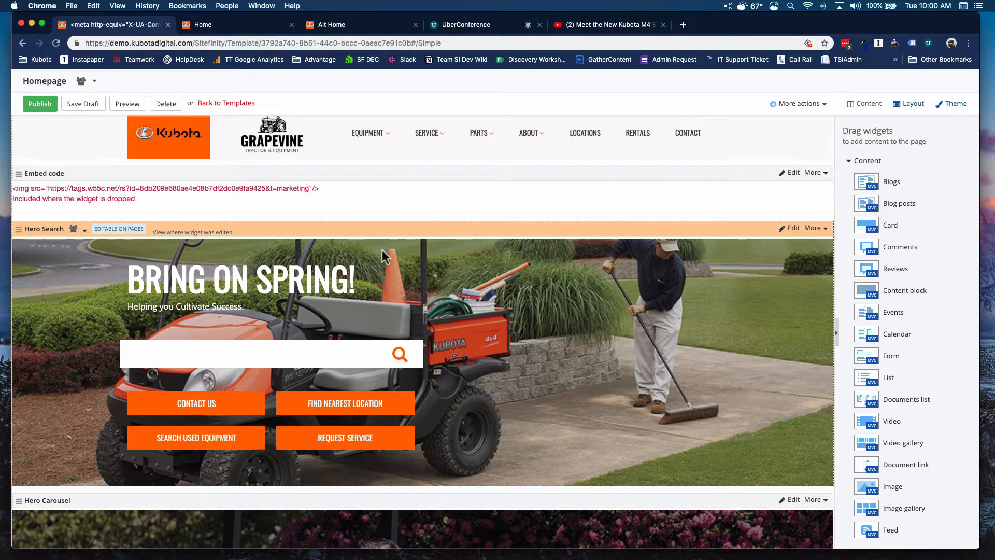
pyautogui.scroll(-6, 465, 277)
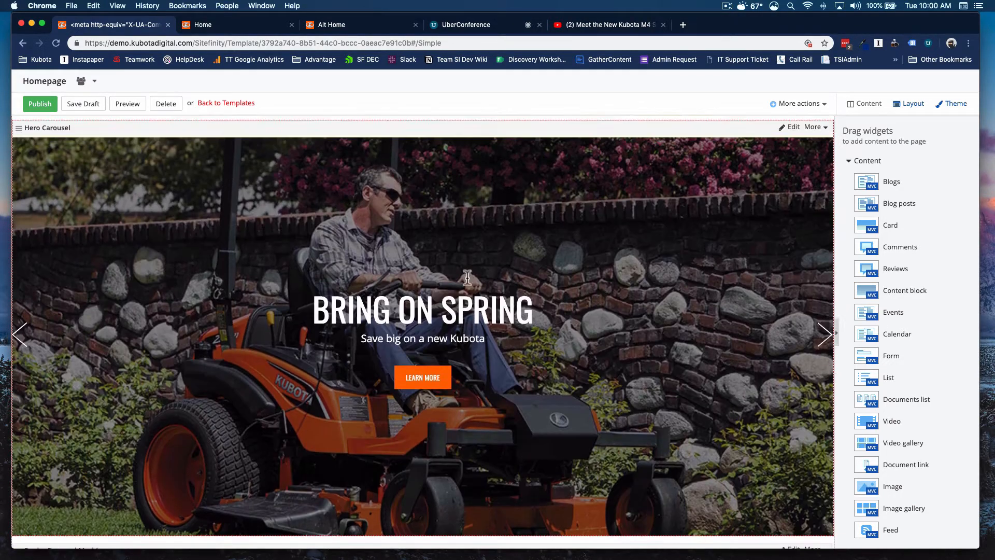
pyautogui.scroll(1, 466, 277)
pyautogui.click(812, 164)
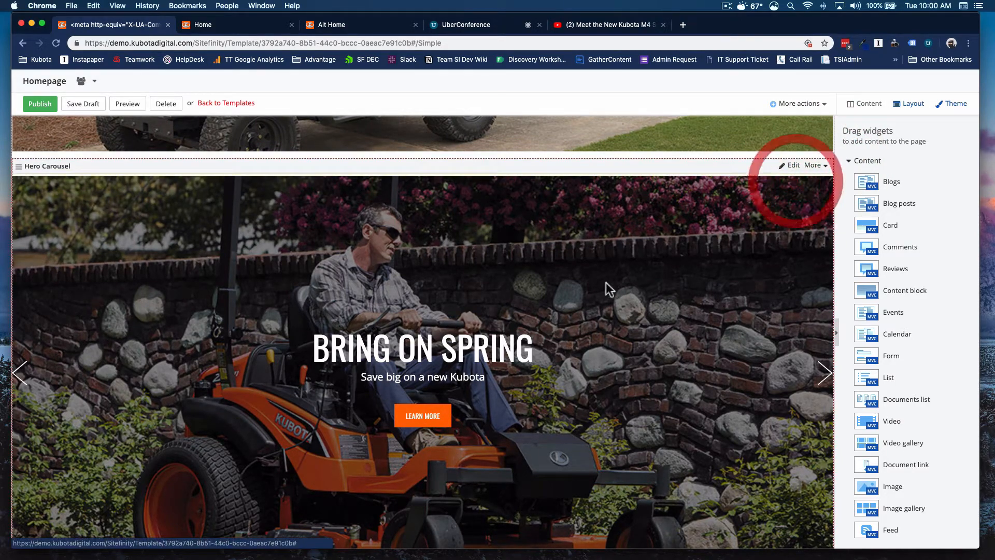
pyautogui.scroll(-20, 462, 278)
pyautogui.scroll(2, 462, 279)
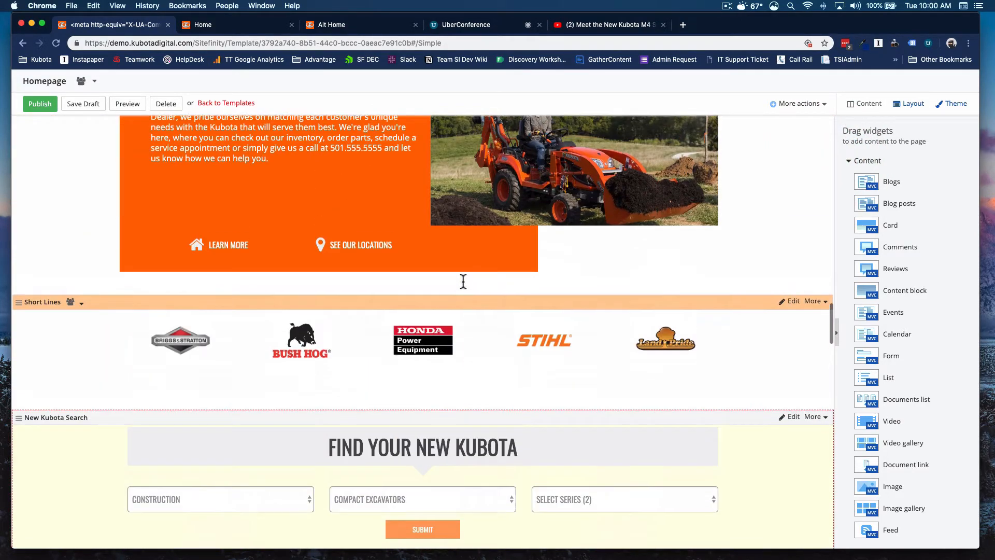
# Step: Move the Short Lines logo widget so it sits directly below the Hero Search widget
pyautogui.moveTo(419, 326); pyautogui.dragTo(398, 429)
pyautogui.scroll(-1, 503, 379)
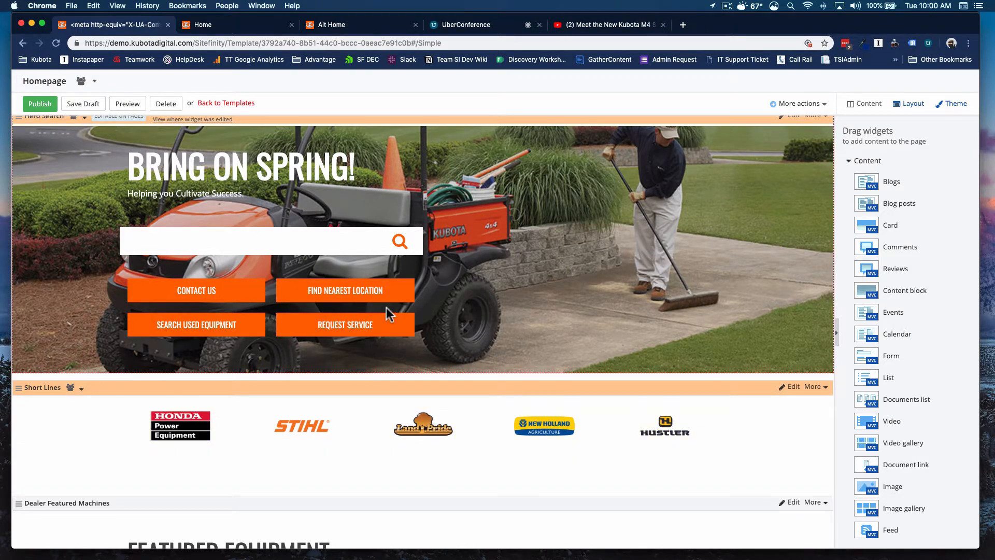
pyautogui.scroll(-20, 405, 321)
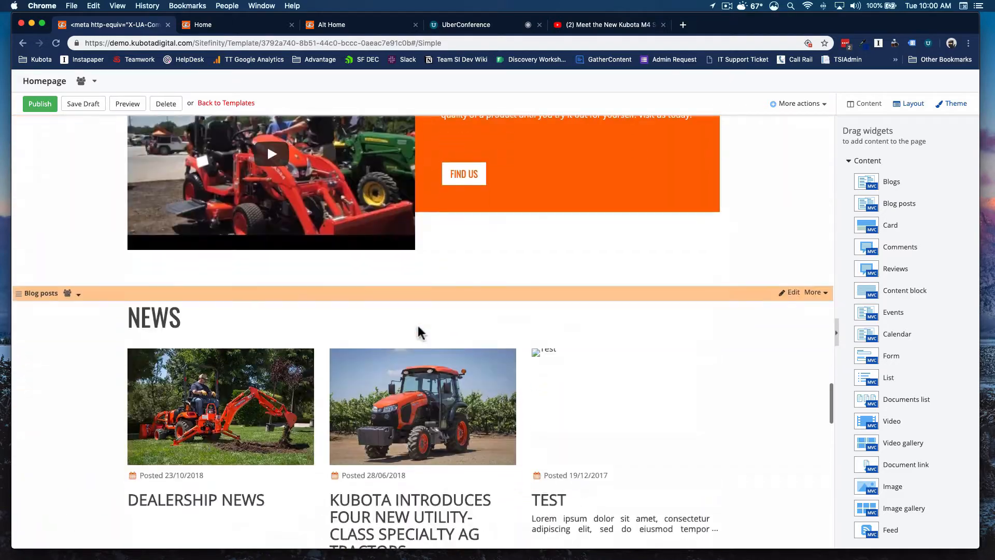
pyautogui.scroll(20, 438, 306)
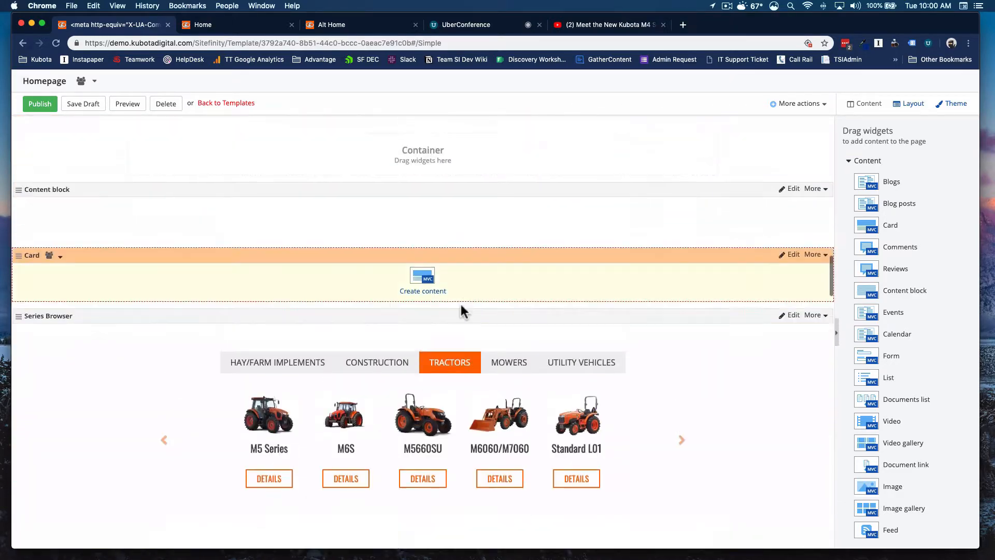
pyautogui.scroll(-7, 466, 311)
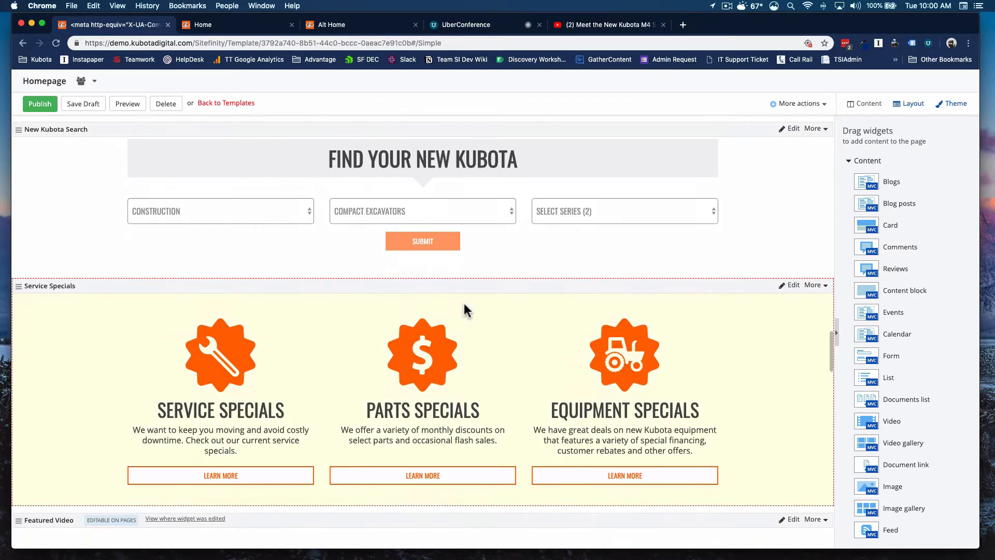
pyautogui.scroll(15, 467, 311)
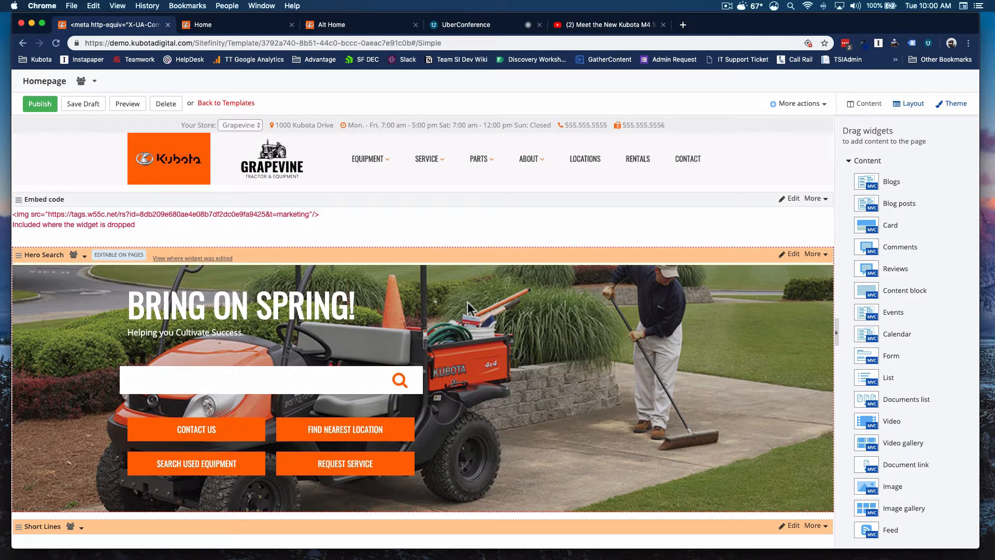